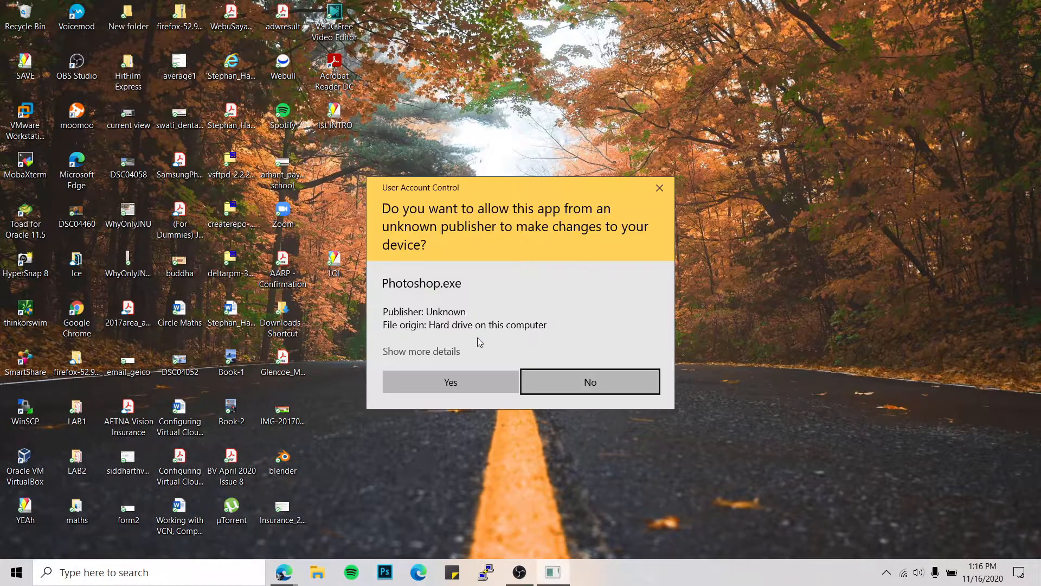
# Step: Allow Photoshop to make changes to the device and bring up the new document settings
pyautogui.click(470, 374)
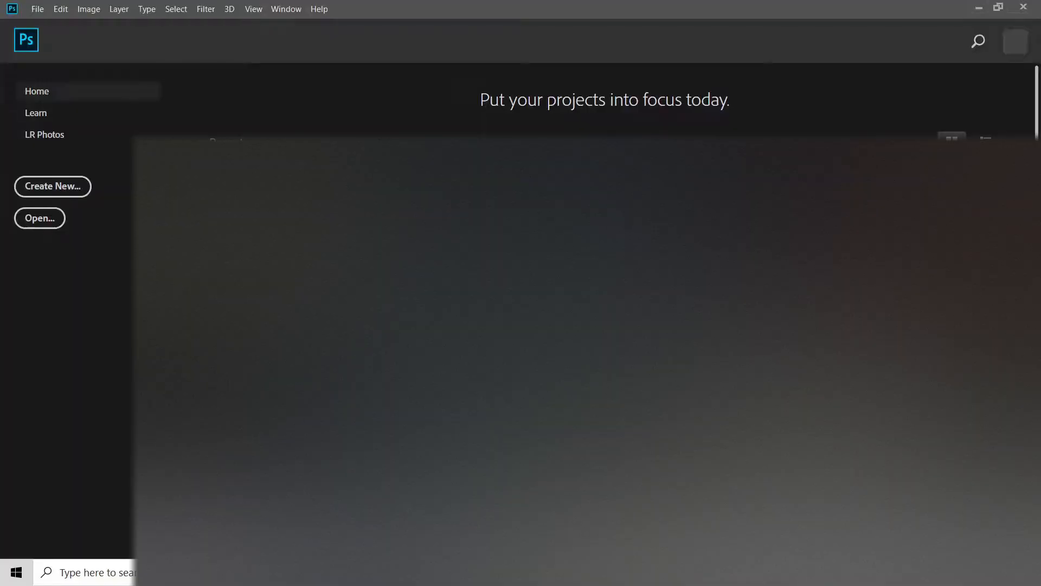
pyautogui.click(43, 11)
pyautogui.click(43, 11)
pyautogui.click(44, 11)
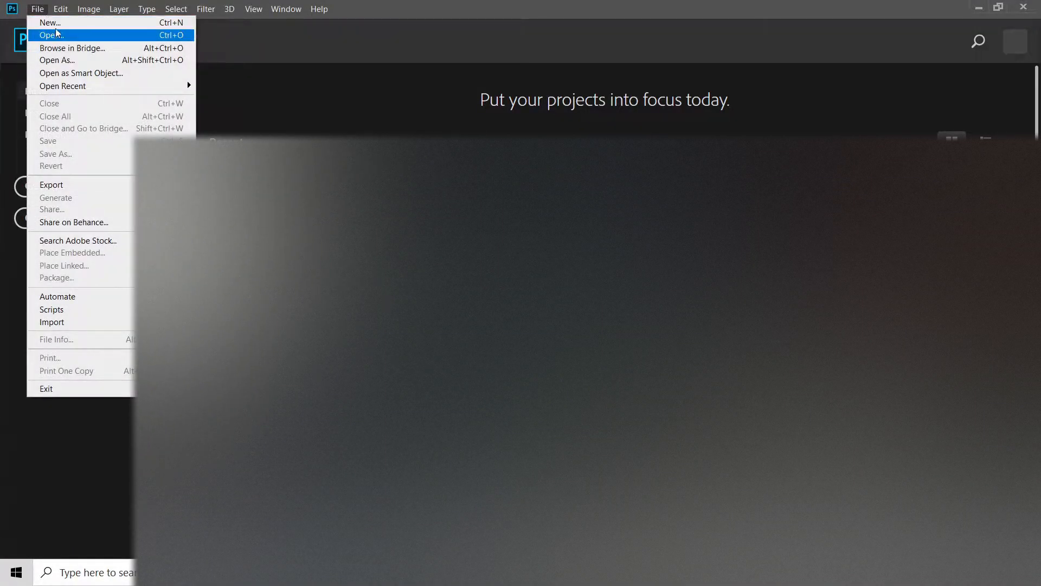
pyautogui.click(52, 23)
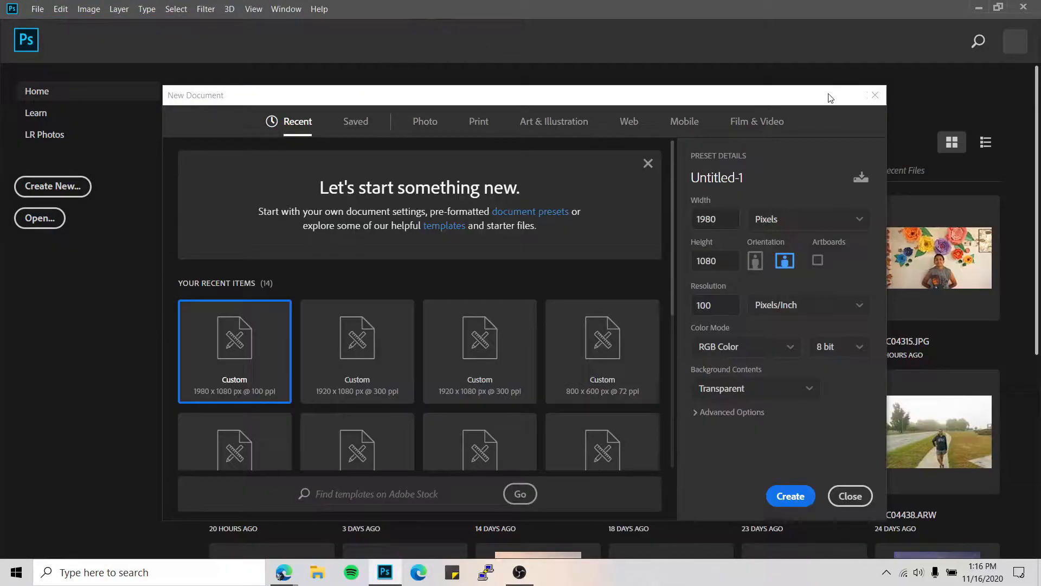
# Step: Create a document from the recent 1920 x 1080 px preset at 300 ppi with transparent background contents
pyautogui.moveTo(800, 95); pyautogui.dragTo(811, 55)
pyautogui.scroll(-5, 575, 380)
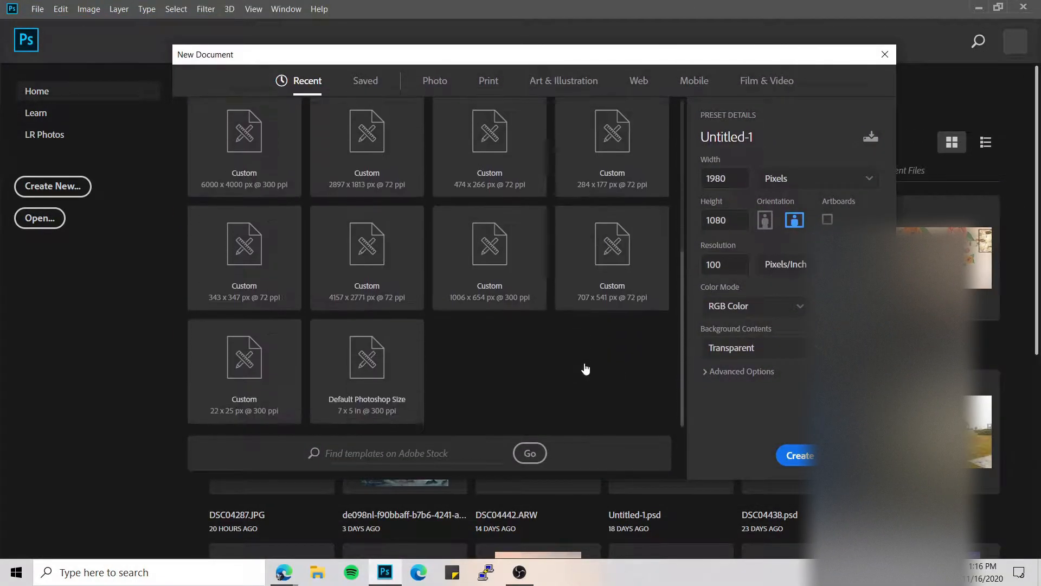
pyautogui.scroll(4, 603, 264)
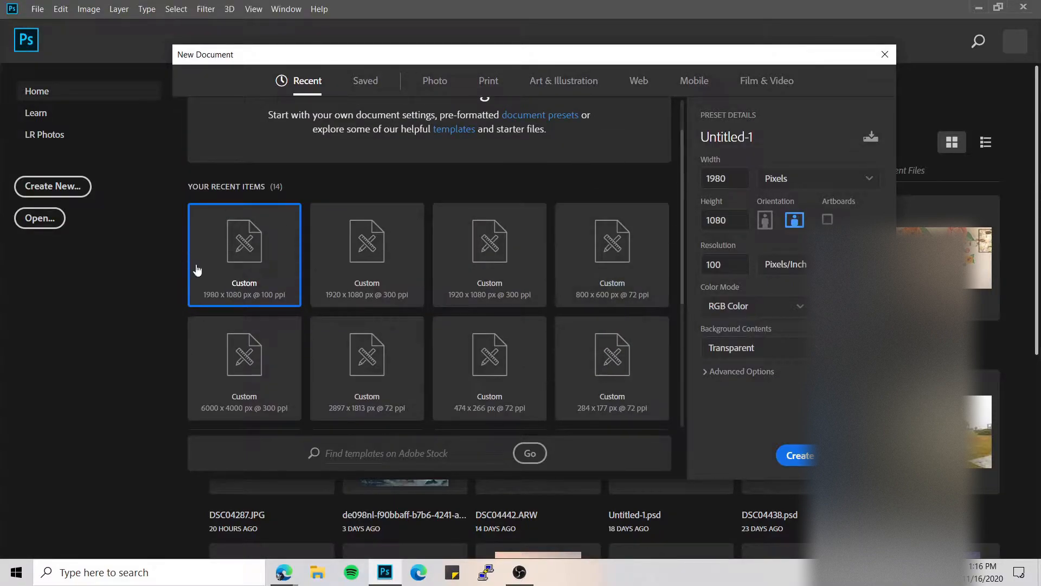
pyautogui.click(510, 255)
pyautogui.scroll(-3, 565, 266)
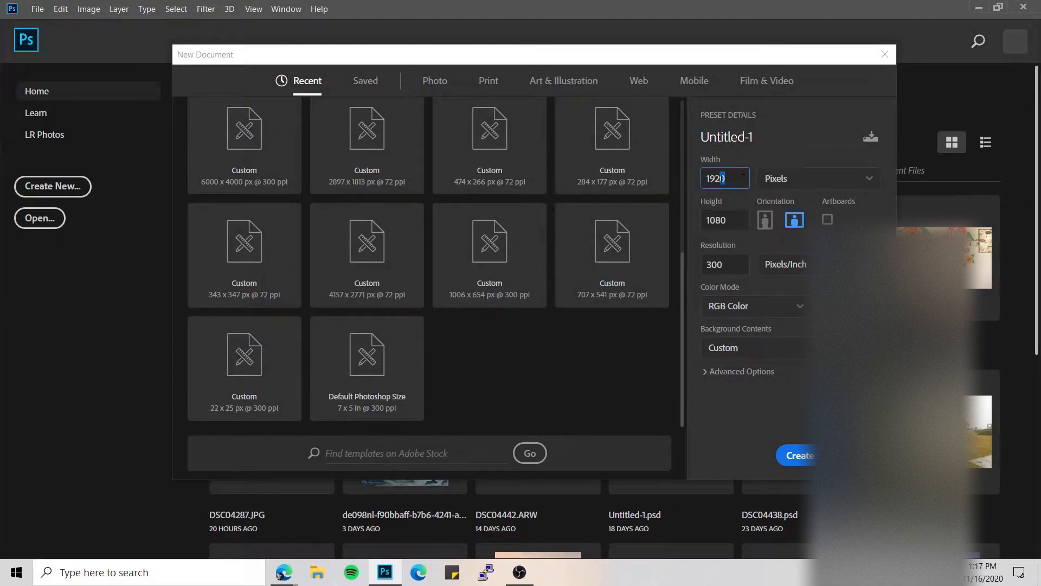
pyautogui.moveTo(733, 222); pyautogui.dragTo(716, 221)
pyautogui.click(792, 350)
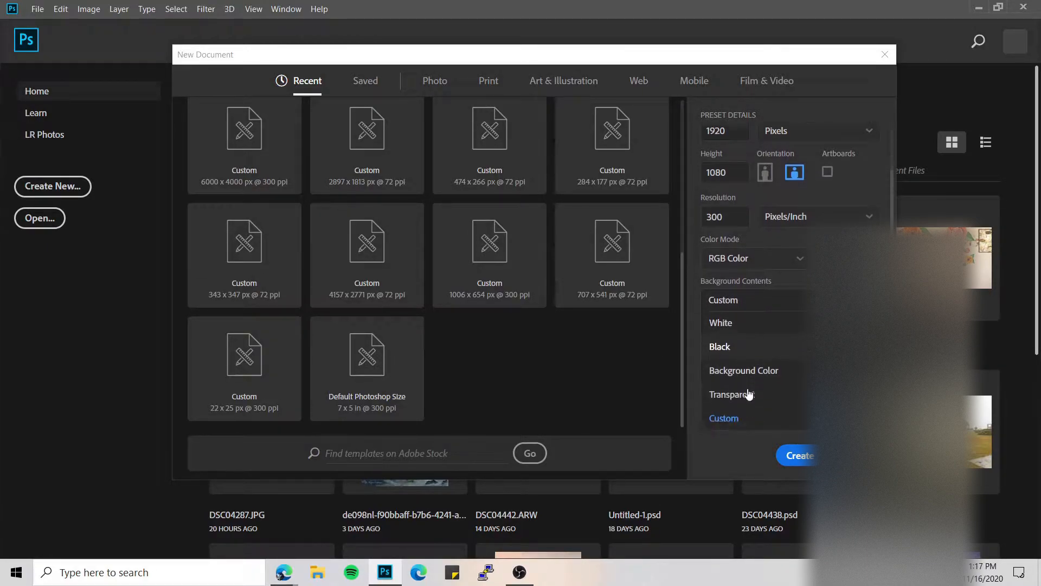
pyautogui.click(748, 396)
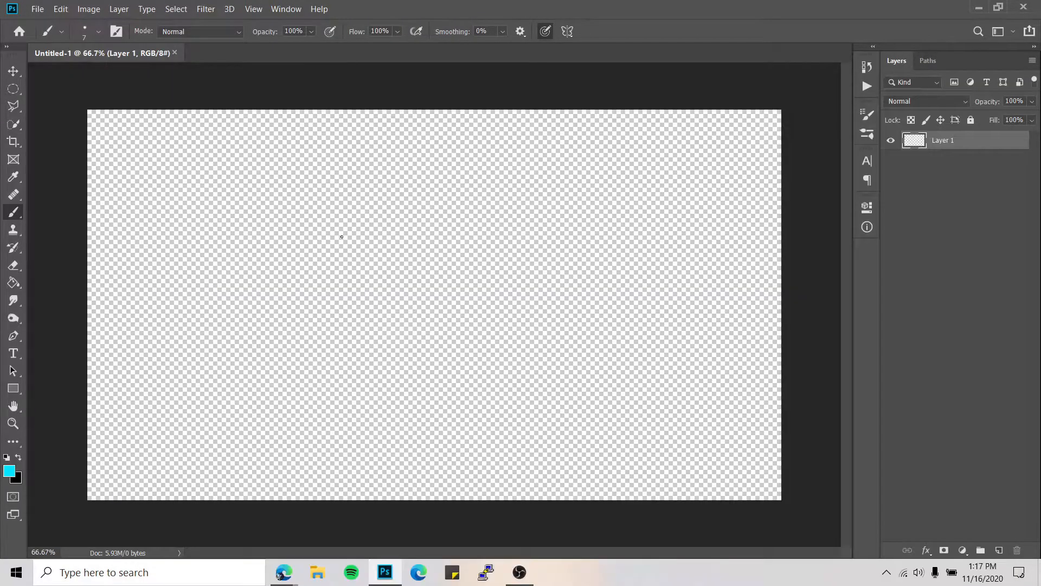
pyautogui.moveTo(317, 186)
pyautogui.mouseDown()
pyautogui.moveTo(413, 190)
pyautogui.moveTo(427, 19)
pyautogui.moveTo(436, 157)
pyautogui.moveTo(500, 167)
pyautogui.moveTo(499, 97)
pyautogui.mouseUp()
pyautogui.moveTo(271, 228)
pyautogui.mouseDown()
pyautogui.moveTo(360, 255)
pyautogui.moveTo(347, 260)
pyautogui.moveTo(356, 249)
pyautogui.mouseUp()
pyautogui.hotkey('ctrl', 'z')
pyautogui.click(37, 12)
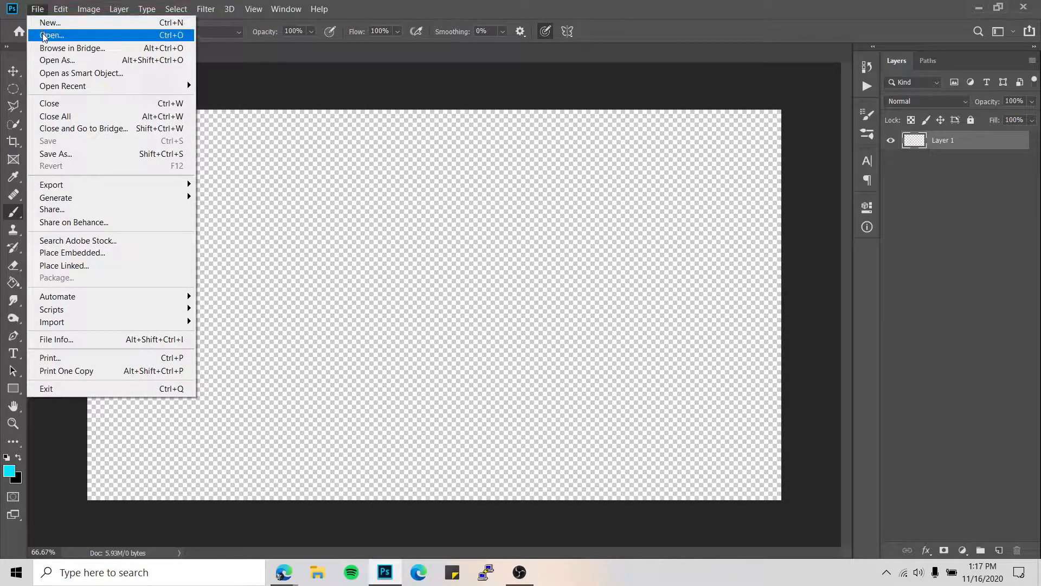
pyautogui.click(43, 37)
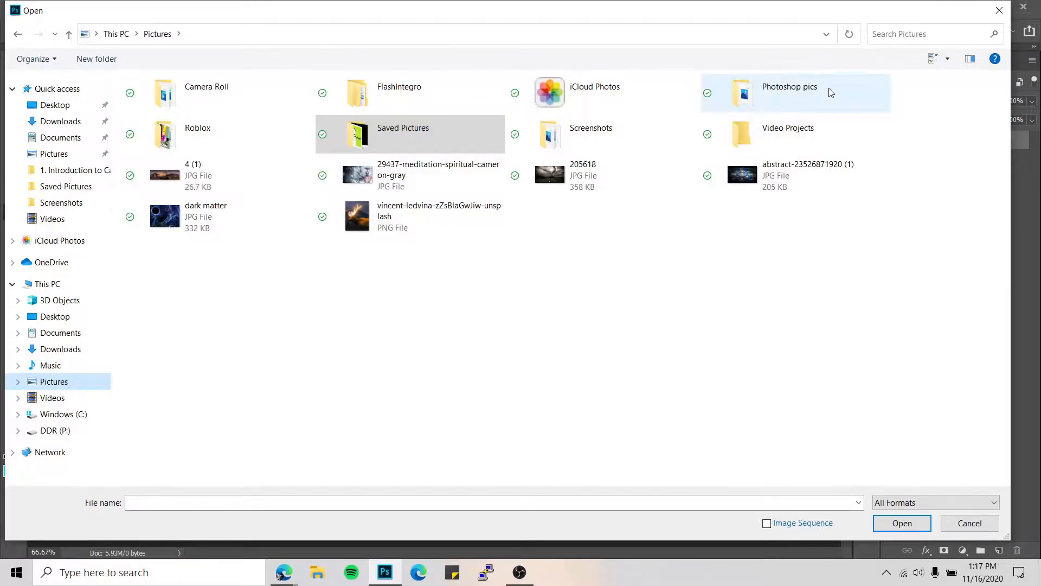
pyautogui.doubleClick(868, 96)
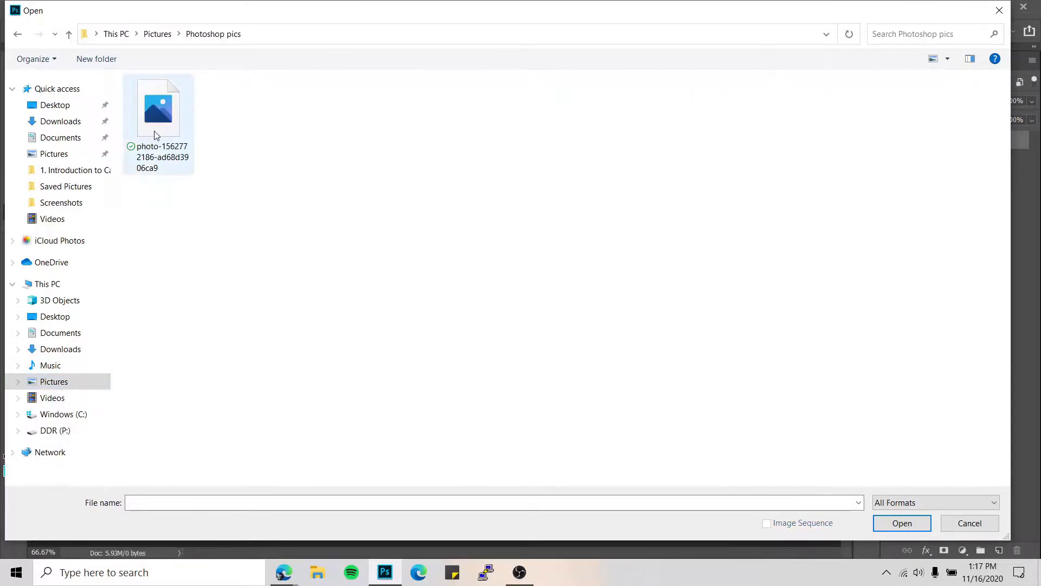
pyautogui.doubleClick(160, 111)
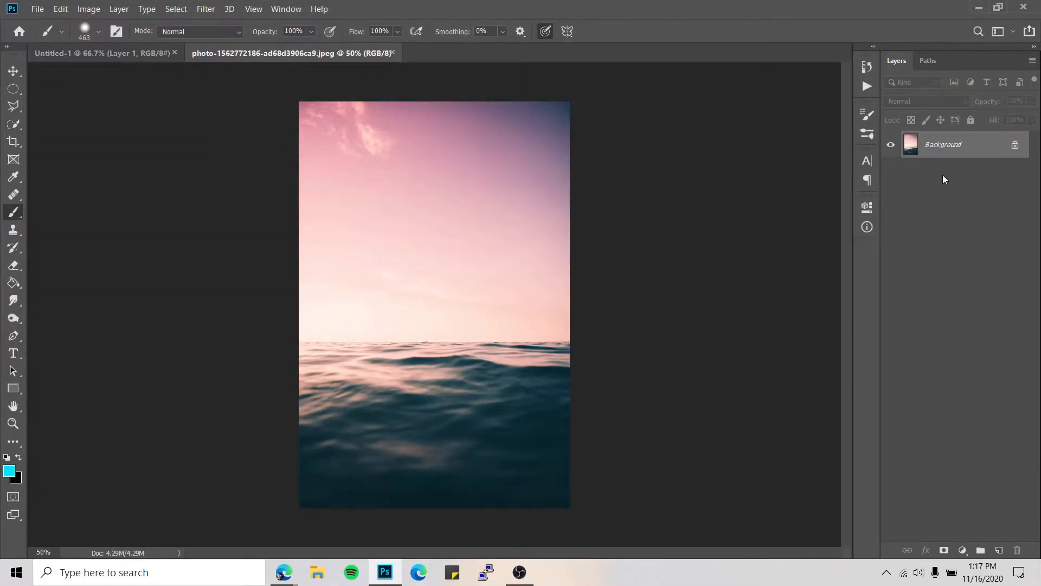
# Step: Unlock the photo's Background layer and try moving it slightly with the Move tool
pyautogui.click(1015, 147)
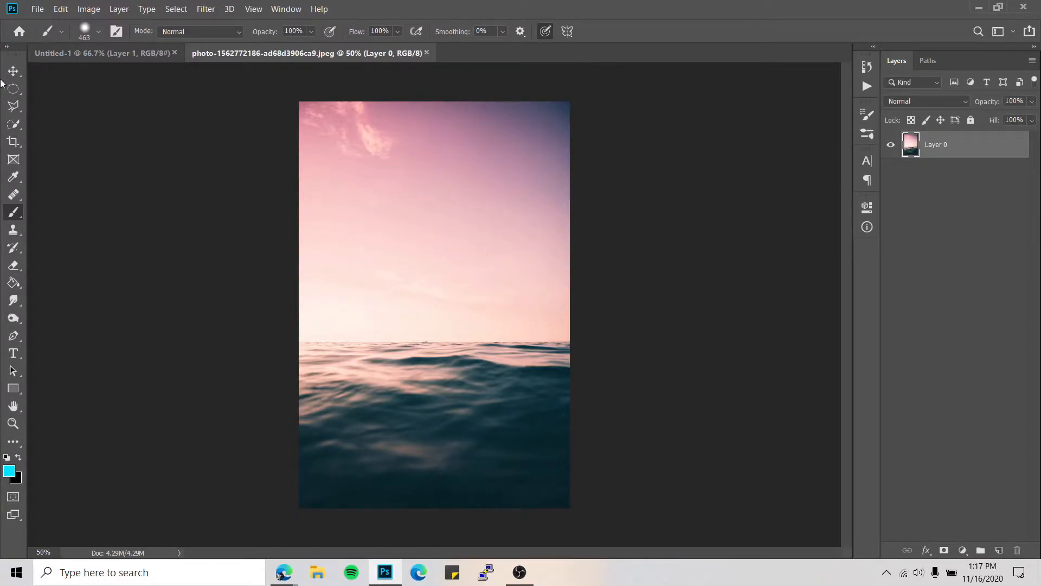
pyautogui.click(13, 71)
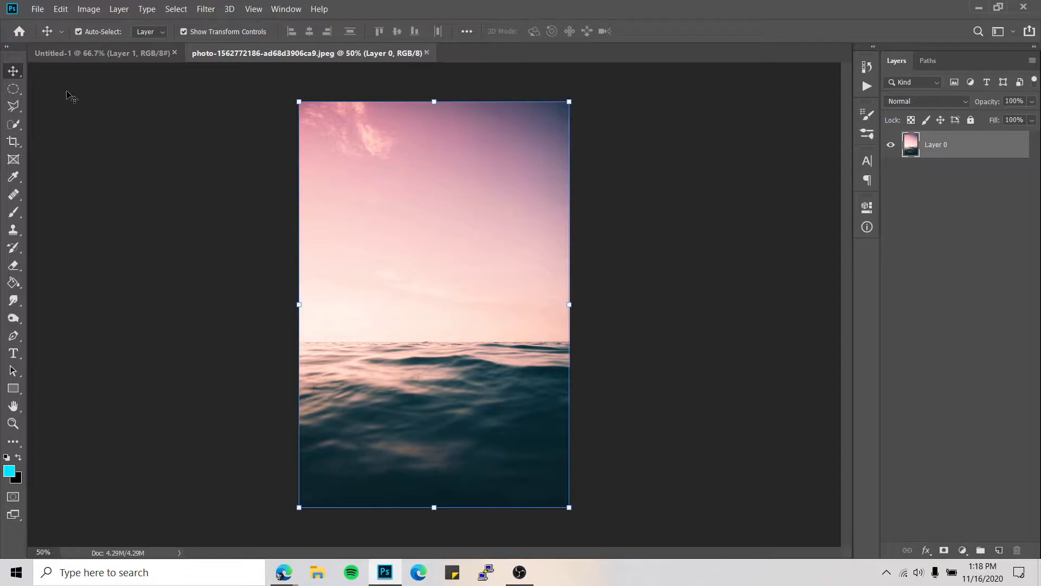
pyautogui.moveTo(402, 164)
pyautogui.mouseDown()
pyautogui.moveTo(387, 184)
pyautogui.moveTo(556, 163)
pyautogui.moveTo(434, 203)
pyautogui.moveTo(447, 175)
pyautogui.moveTo(402, 167)
pyautogui.moveTo(483, 162)
pyautogui.moveTo(418, 178)
pyautogui.moveTo(407, 165)
pyautogui.mouseUp()
# Step: Draw an elliptical marquee over the sky, and replace it with a taller ellipse covering sky and sea
pyautogui.click(13, 88)
pyautogui.moveTo(323, 134); pyautogui.dragTo(561, 338)
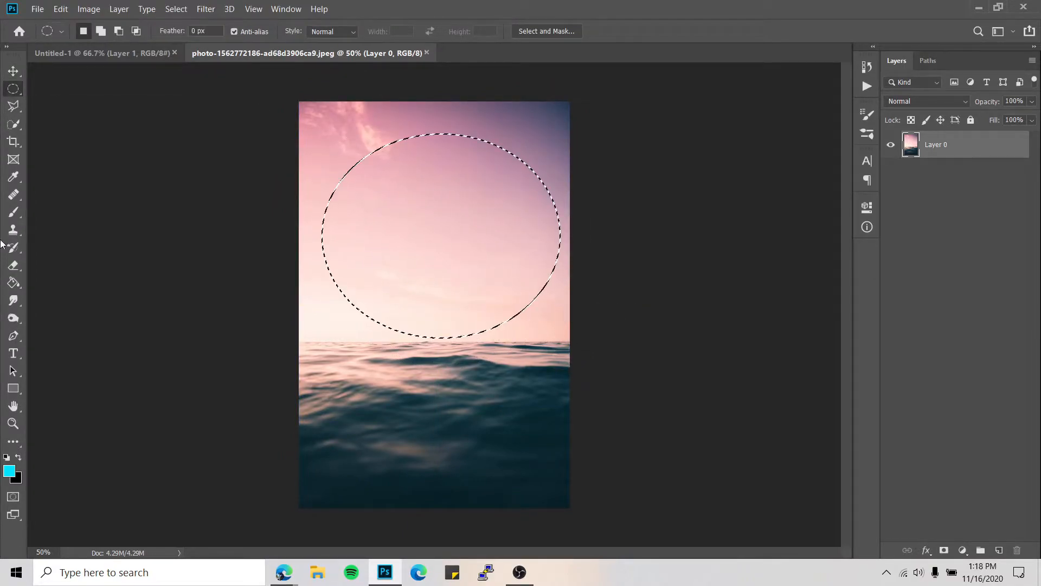
pyautogui.rightClick(15, 94)
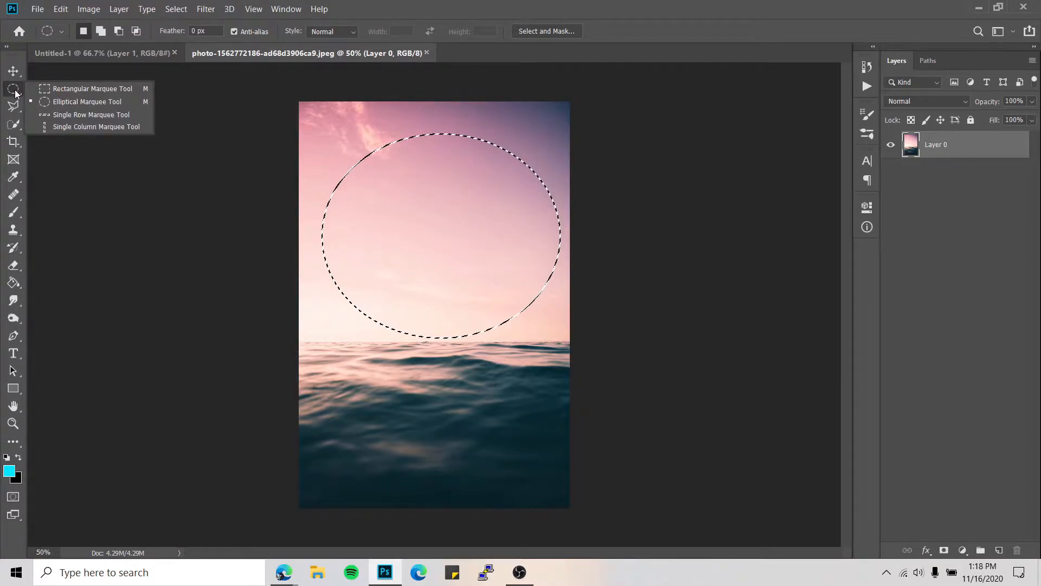
pyautogui.click(337, 136)
pyautogui.moveTo(337, 133); pyautogui.dragTo(565, 489)
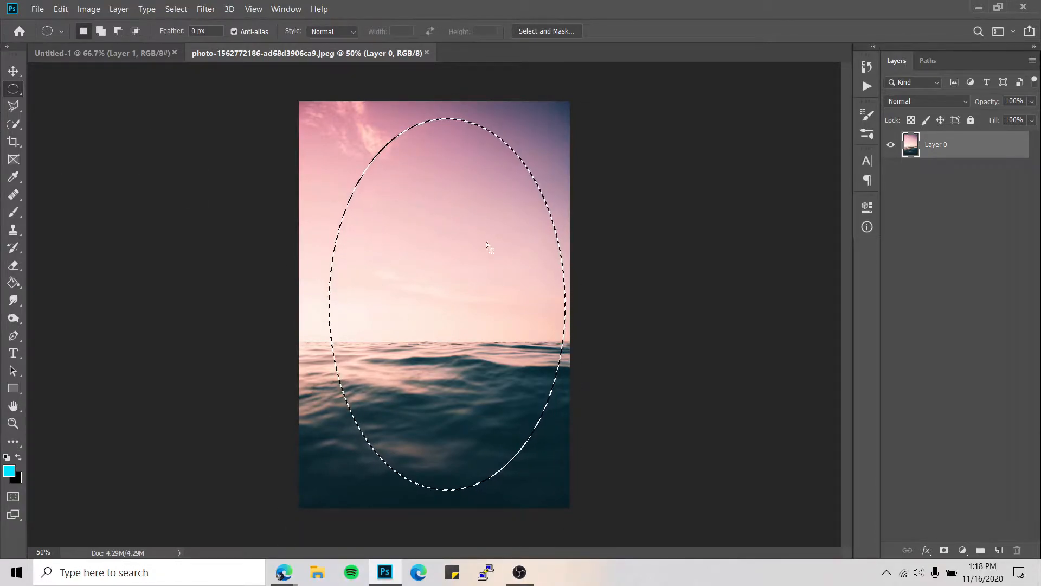
# Step: Draw a rectangular marquee selection over the sky down to the horizon and deselect it
pyautogui.rightClick(14, 92)
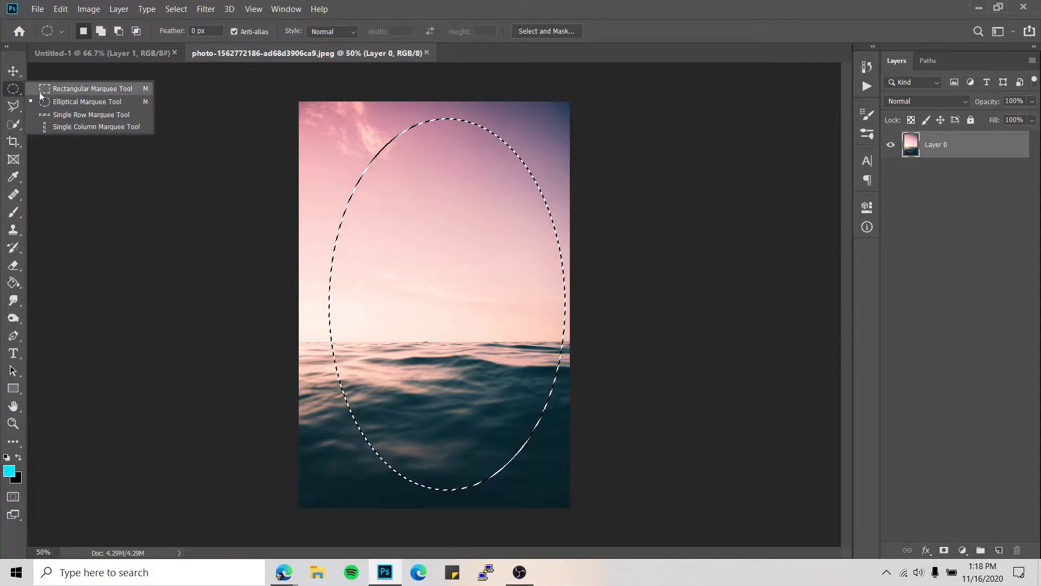
pyautogui.click(45, 90)
pyautogui.moveTo(316, 134); pyautogui.dragTo(564, 348)
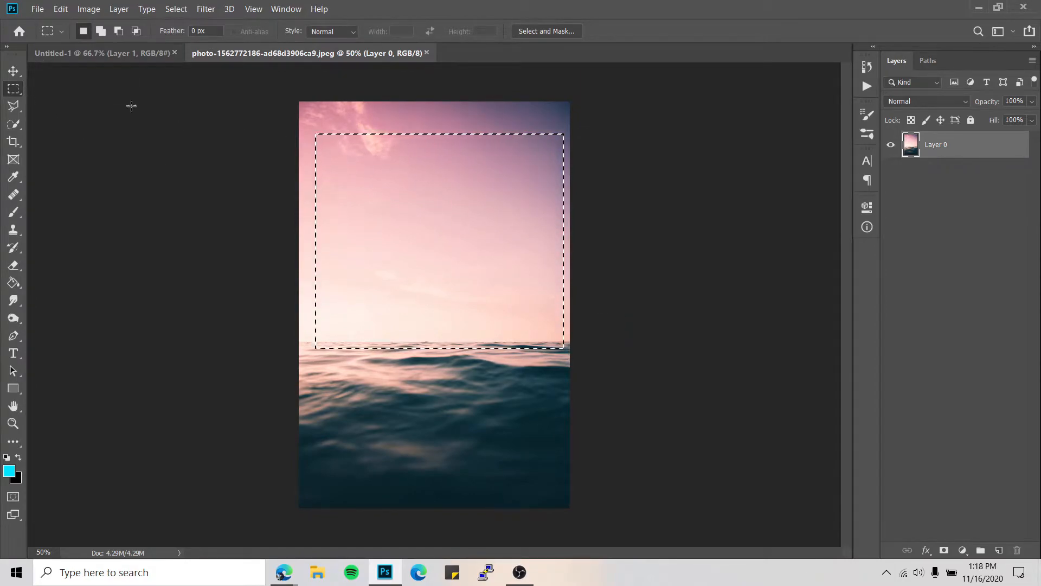
pyautogui.hotkey('ctrl', 'd')
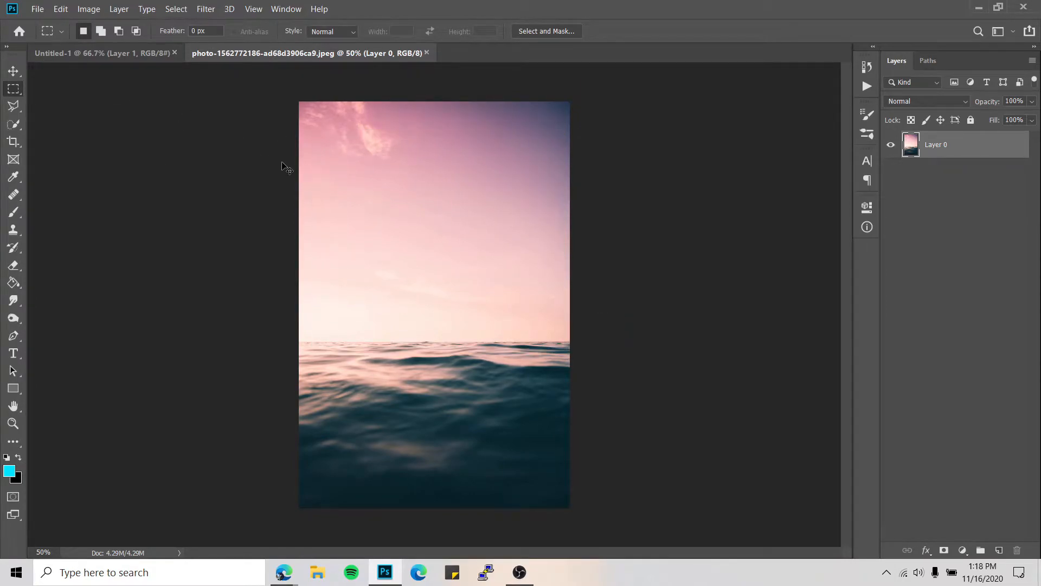
# Step: Place a Single Row Marquee selection across the photo just below the horizon
pyautogui.rightClick(20, 93)
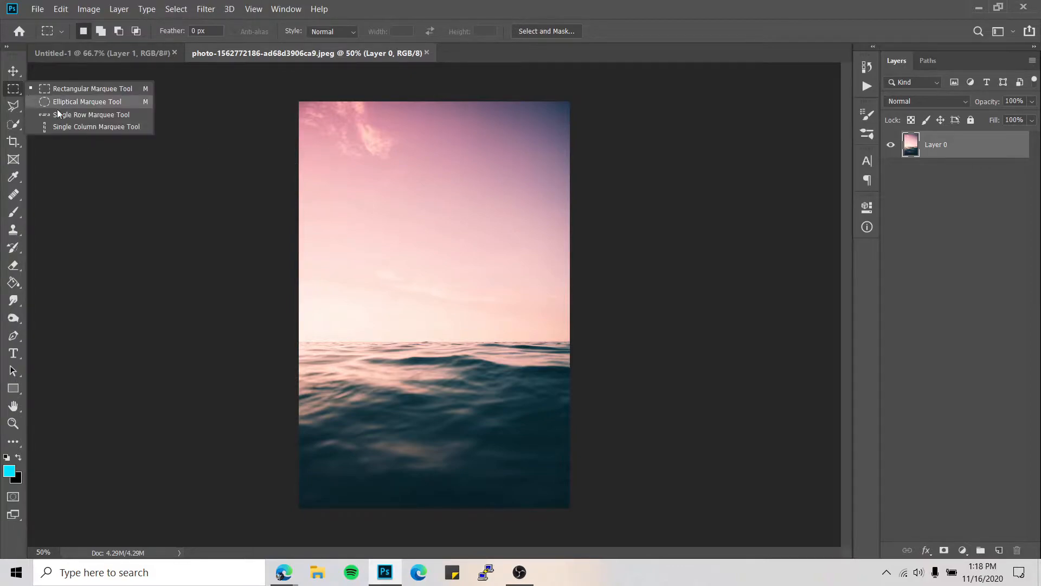
pyautogui.click(62, 115)
pyautogui.moveTo(347, 124); pyautogui.dragTo(473, 259)
pyautogui.moveTo(473, 272); pyautogui.dragTo(473, 244)
pyautogui.click(454, 208)
pyautogui.click(403, 349)
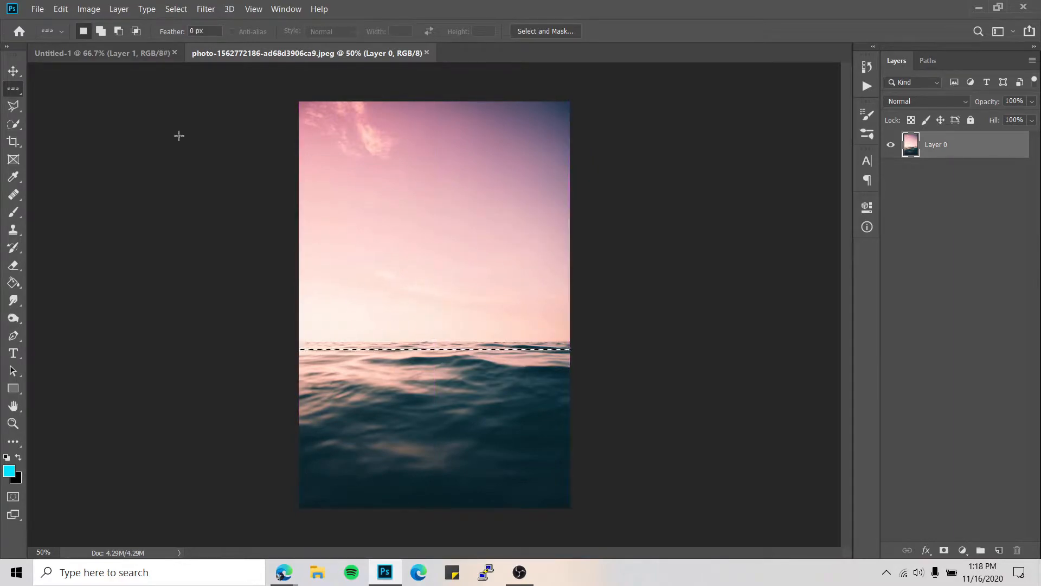
# Step: Outline a rounded area of the sky with the Lasso tool and shift the selection toward the horizon
pyautogui.click(14, 105)
pyautogui.rightClick(14, 105)
pyautogui.click(54, 107)
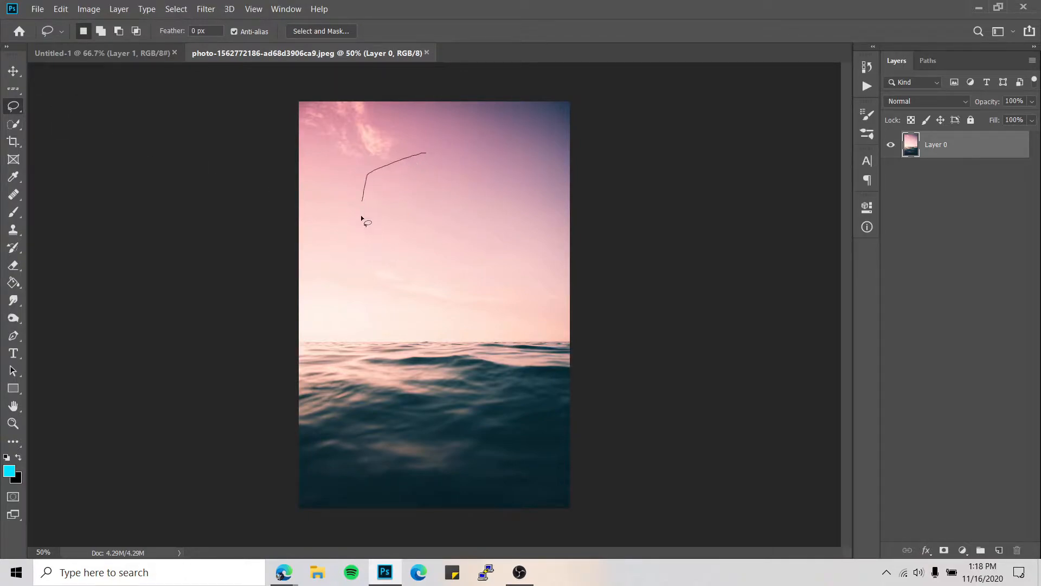
pyautogui.moveTo(422, 157); pyautogui.dragTo(418, 158)
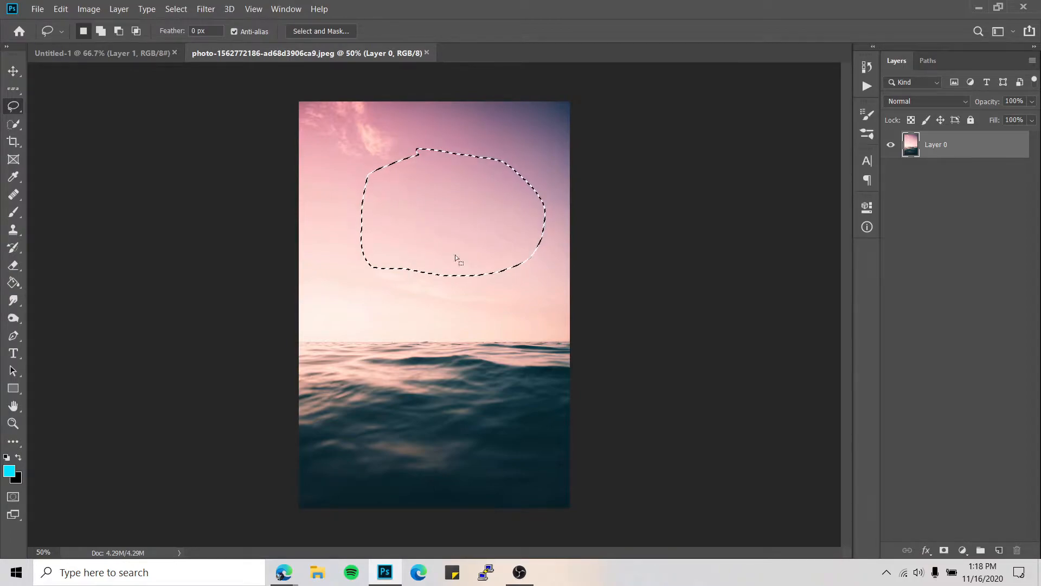
pyautogui.moveTo(478, 242)
pyautogui.mouseDown()
pyautogui.moveTo(458, 253)
pyautogui.moveTo(469, 234)
pyautogui.moveTo(525, 272)
pyautogui.moveTo(455, 260)
pyautogui.moveTo(434, 270)
pyautogui.mouseUp()
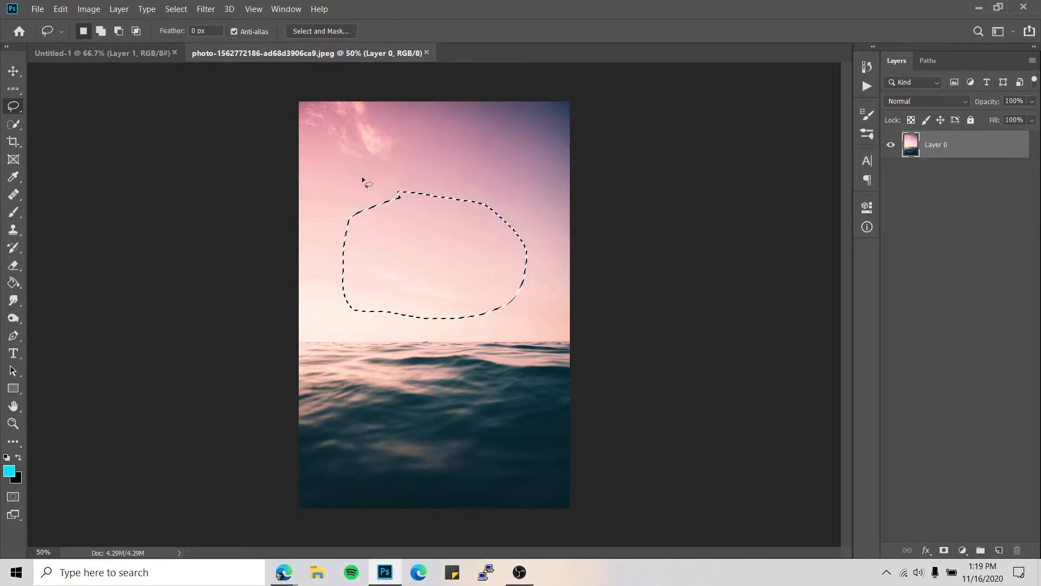
# Step: Draw a tall, roughly rectangular freehand lasso selection spanning sky and sea, and shift it slightly
pyautogui.moveTo(356, 136); pyautogui.dragTo(356, 190)
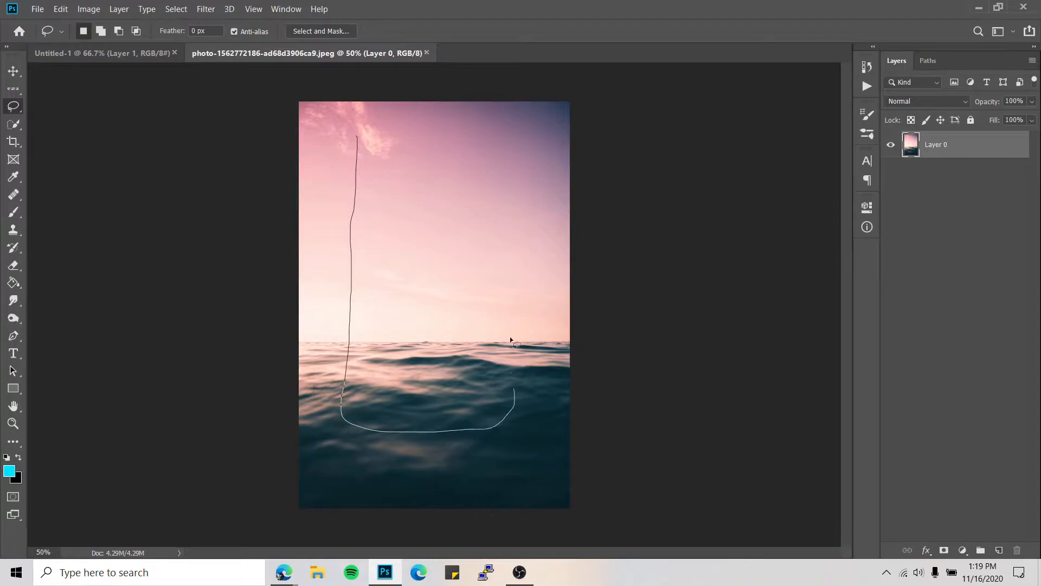
pyautogui.moveTo(367, 143); pyautogui.dragTo(357, 139)
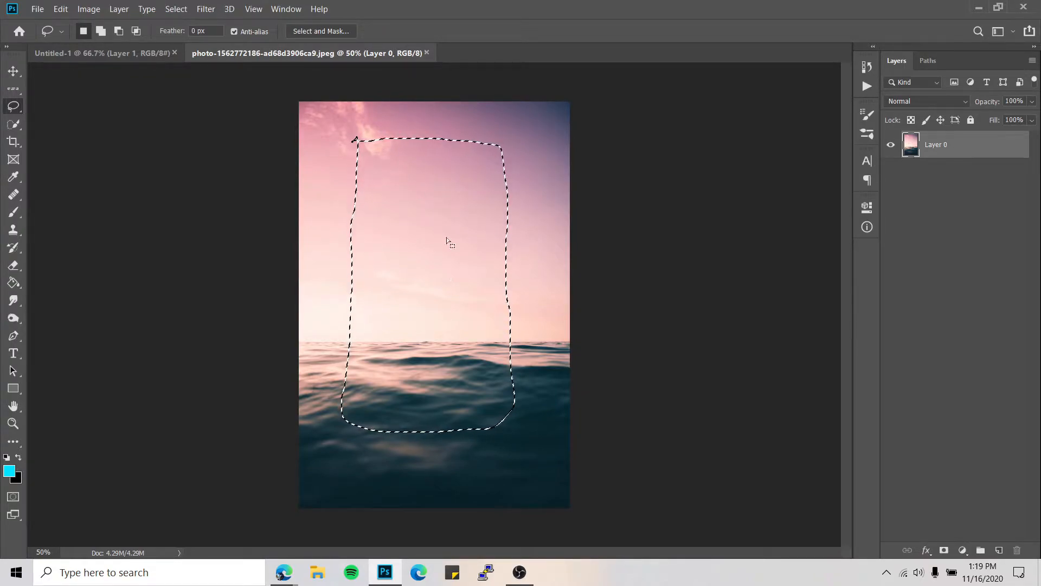
pyautogui.moveTo(409, 241)
pyautogui.mouseDown()
pyautogui.moveTo(439, 280)
pyautogui.moveTo(400, 224)
pyautogui.moveTo(379, 251)
pyautogui.moveTo(465, 274)
pyautogui.moveTo(488, 260)
pyautogui.moveTo(414, 254)
pyautogui.mouseUp()
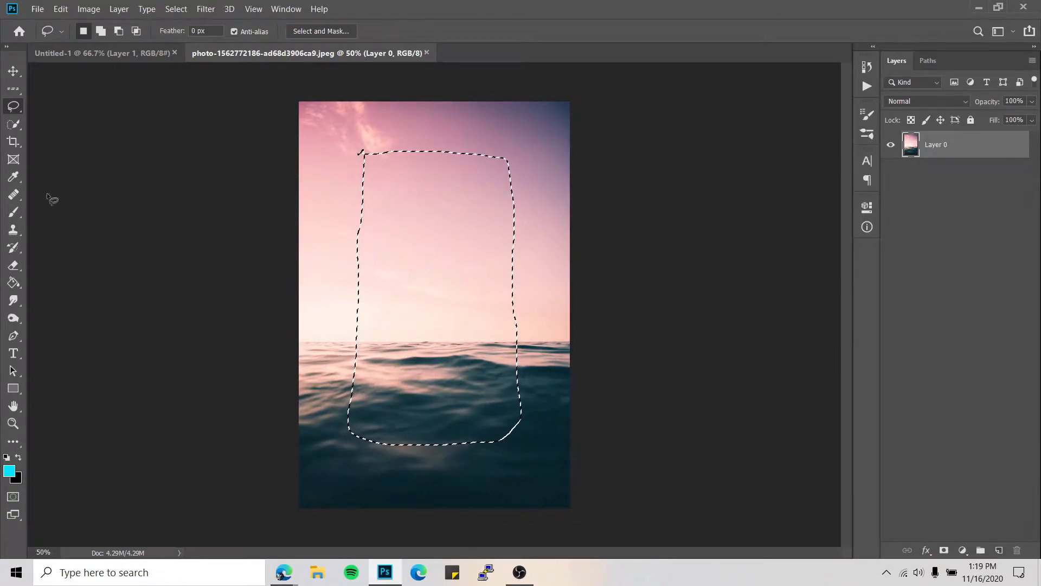
# Step: Clear the lasso selection and select the sky and upper waves with a 196 px Quick Selection brush
pyautogui.click(13, 124)
pyautogui.click(67, 125)
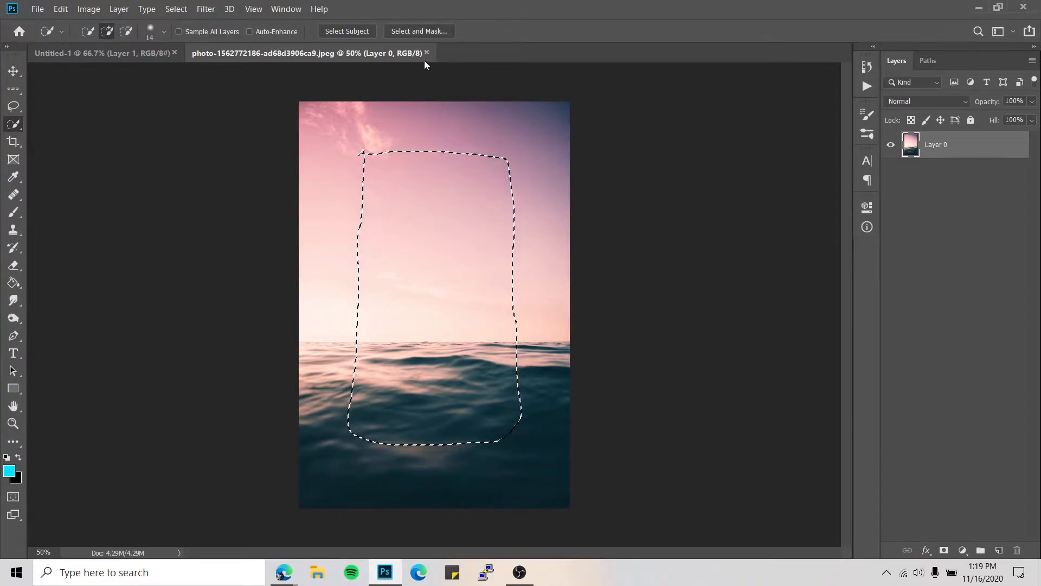
pyautogui.rightClick(465, 173)
pyautogui.click(490, 174)
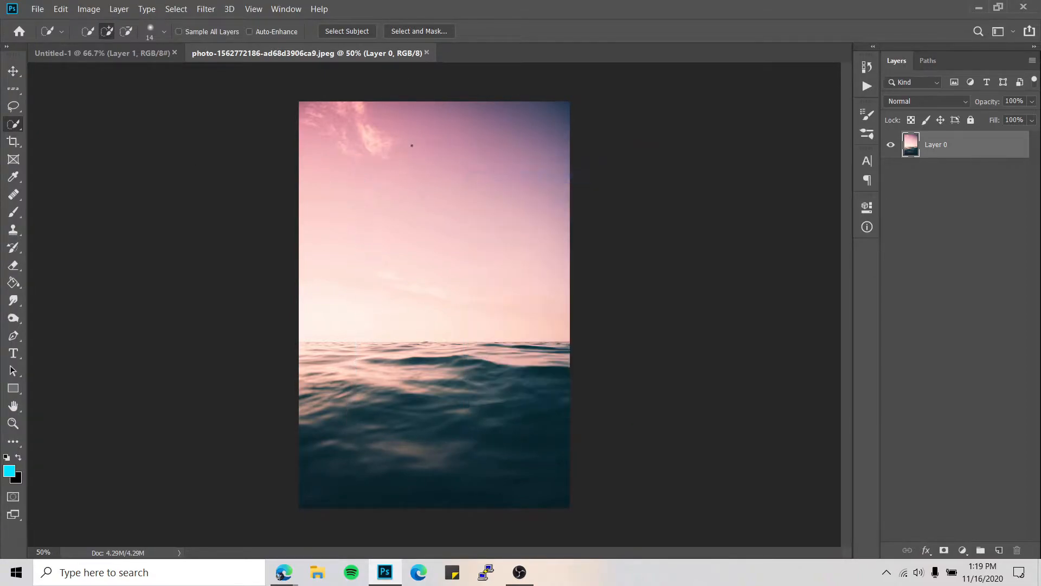
pyautogui.moveTo(376, 193)
pyautogui.mouseDown()
pyautogui.moveTo(481, 198)
pyautogui.moveTo(437, 204)
pyautogui.moveTo(402, 192)
pyautogui.mouseUp()
pyautogui.moveTo(390, 144)
pyautogui.mouseDown()
pyautogui.moveTo(344, 149)
pyautogui.moveTo(351, 251)
pyautogui.mouseUp()
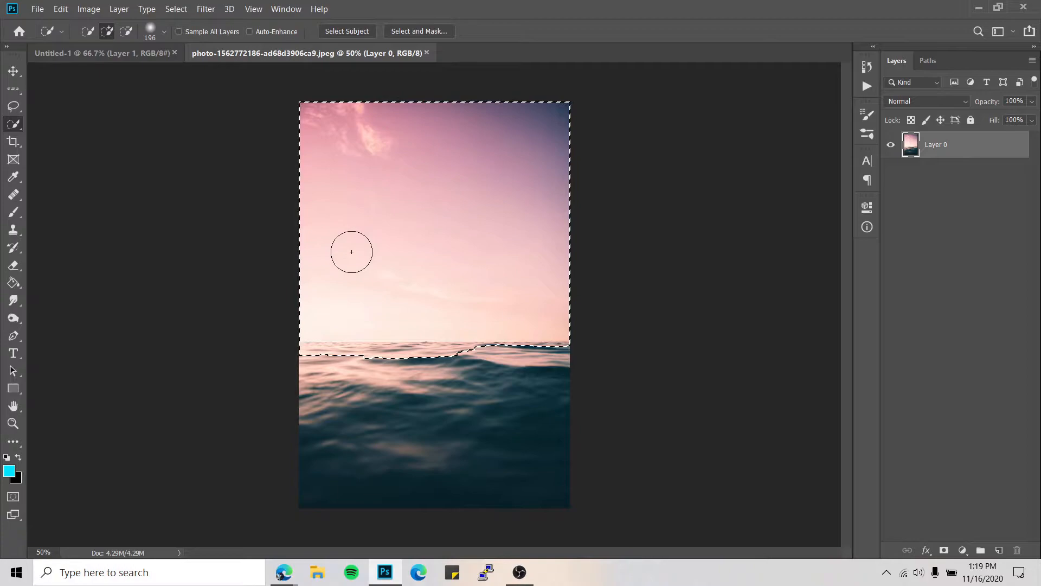
pyautogui.moveTo(487, 260)
pyautogui.mouseDown()
pyautogui.moveTo(514, 336)
pyautogui.moveTo(539, 340)
pyautogui.moveTo(470, 320)
pyautogui.moveTo(365, 330)
pyautogui.moveTo(451, 338)
pyautogui.moveTo(352, 334)
pyautogui.moveTo(483, 242)
pyautogui.mouseUp()
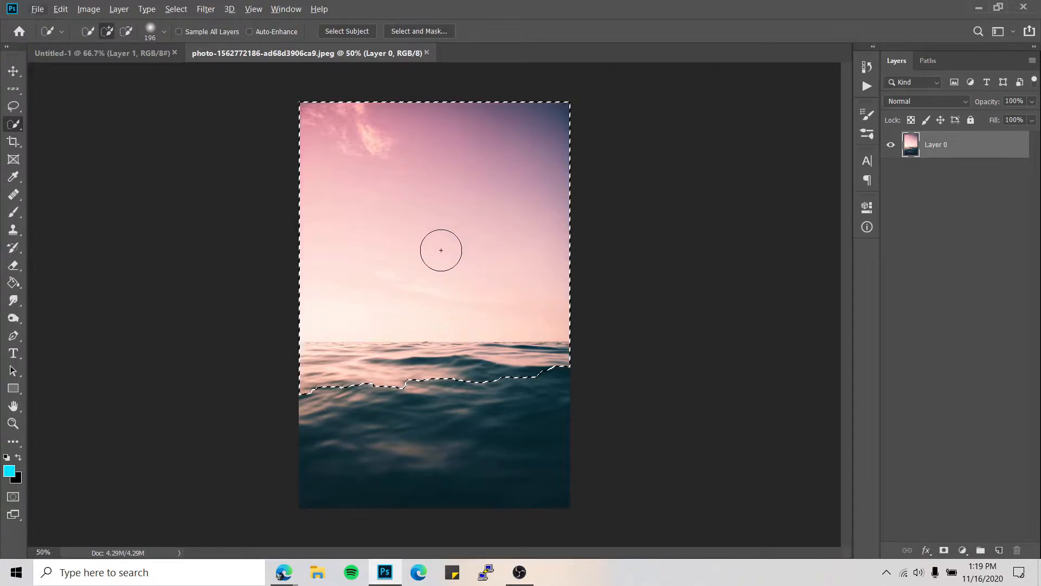
# Step: Reduce the Quick Selection brush to 62 px, subtract the waves from the selection, and add back the sky strip along the horizon
pyautogui.press('alt')
pyautogui.moveTo(440, 251); pyautogui.dragTo(415, 263)
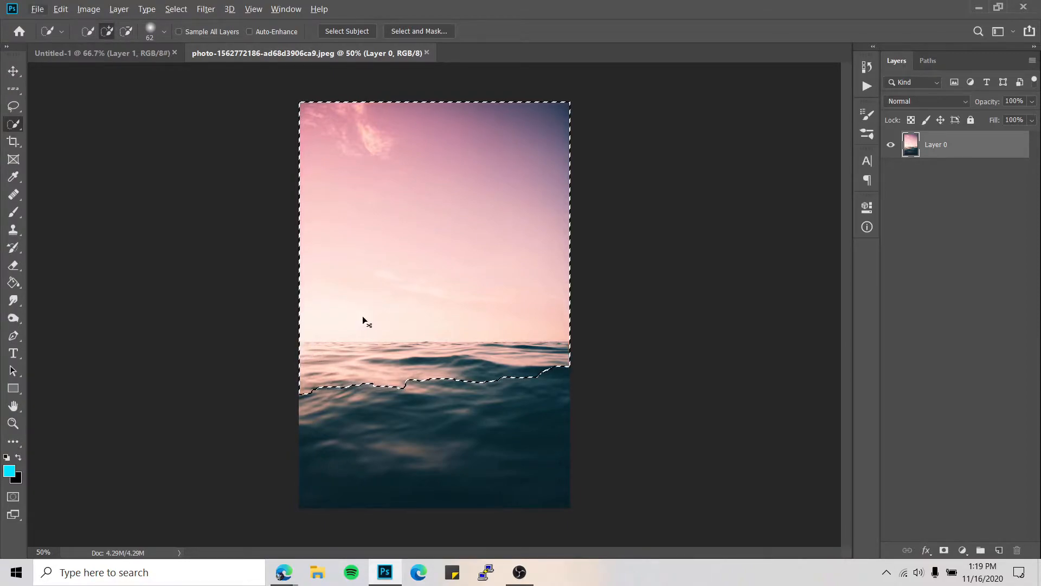
pyautogui.hotkey('ctrl', '+')
pyautogui.hotkey('ctrl', '+')
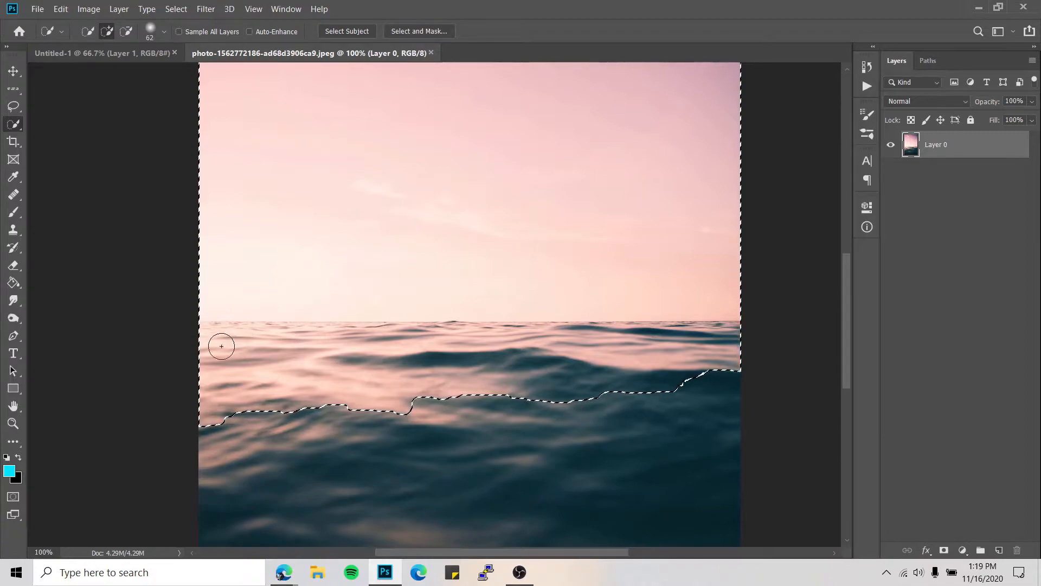
pyautogui.press('alt')
pyautogui.press('alt')
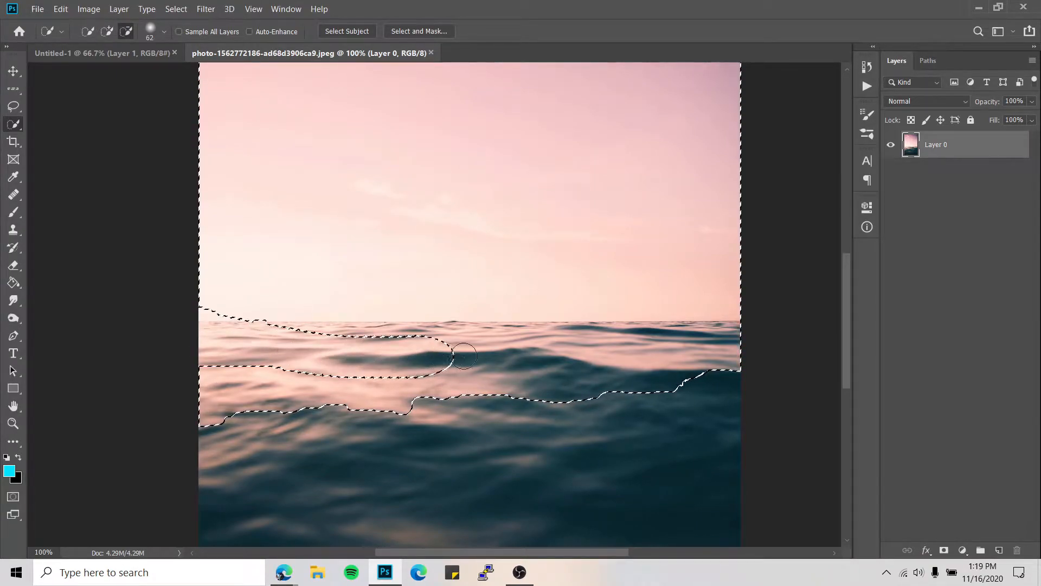
pyautogui.moveTo(740, 342)
pyautogui.mouseDown()
pyautogui.moveTo(739, 365)
pyautogui.moveTo(613, 386)
pyautogui.moveTo(430, 390)
pyautogui.mouseUp()
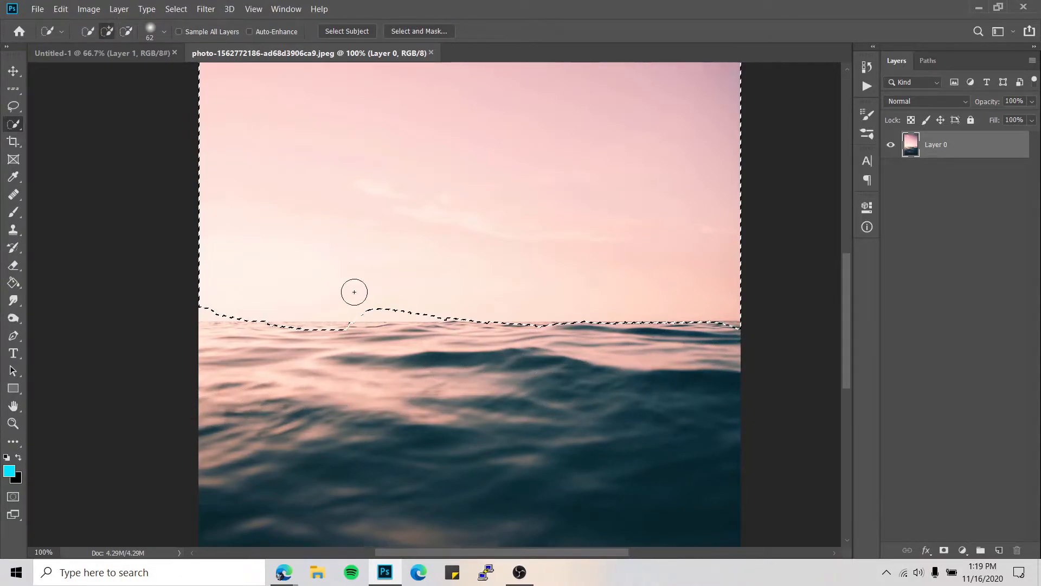
pyautogui.moveTo(359, 293); pyautogui.dragTo(381, 298)
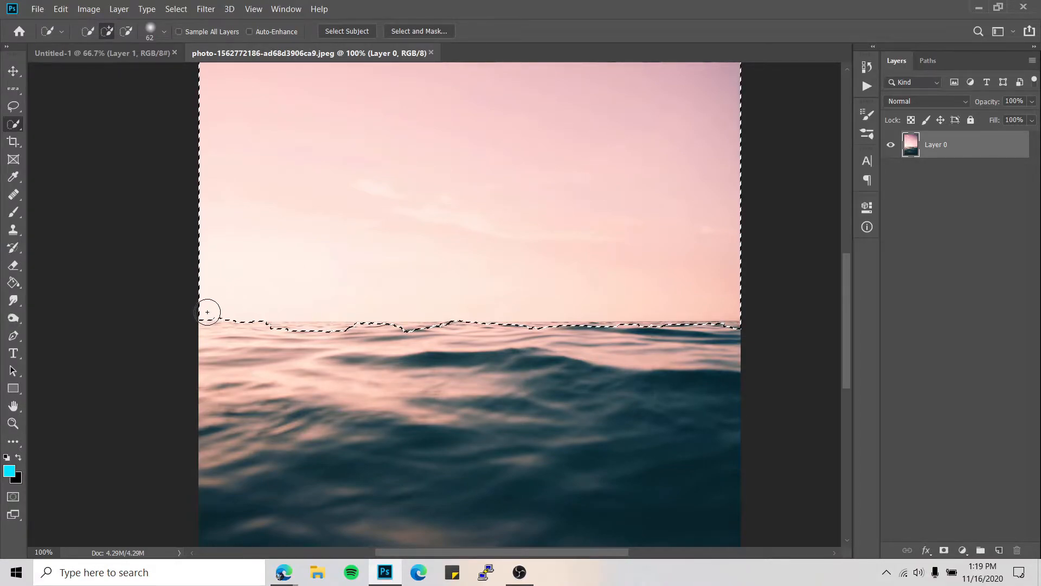
# Step: Subtract the sea area below the horizon from the selection with a Polygonal Lasso outline, straightening its lower edge
pyautogui.click(12, 108)
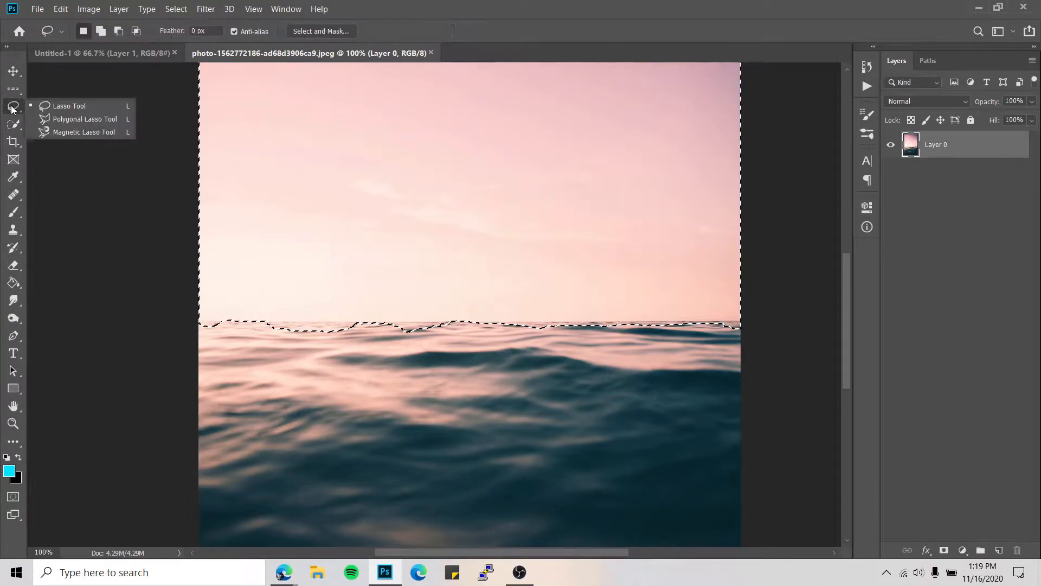
pyautogui.click(71, 120)
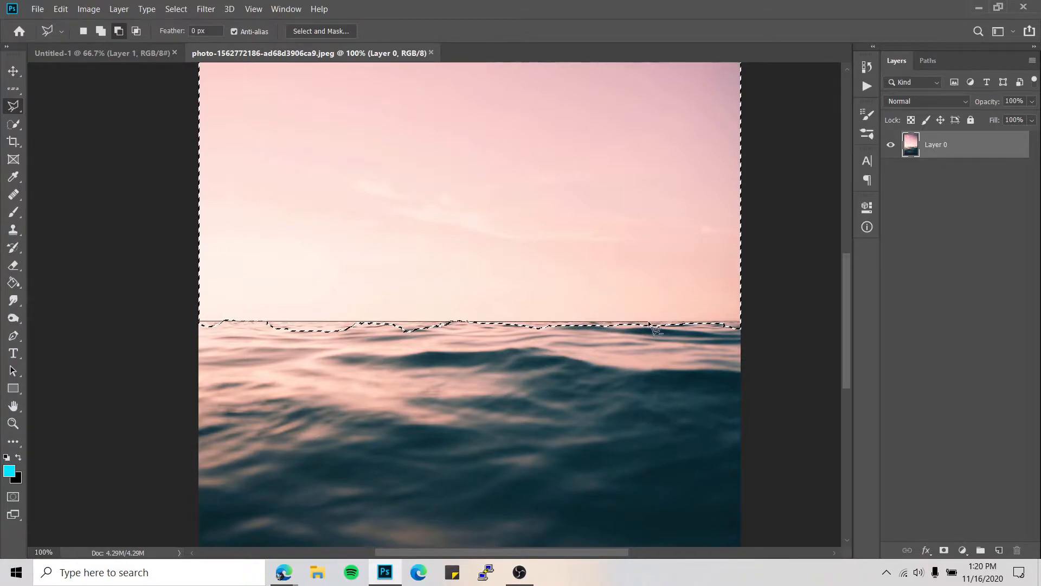
pyautogui.click(739, 325)
pyautogui.click(540, 467)
pyautogui.click(293, 406)
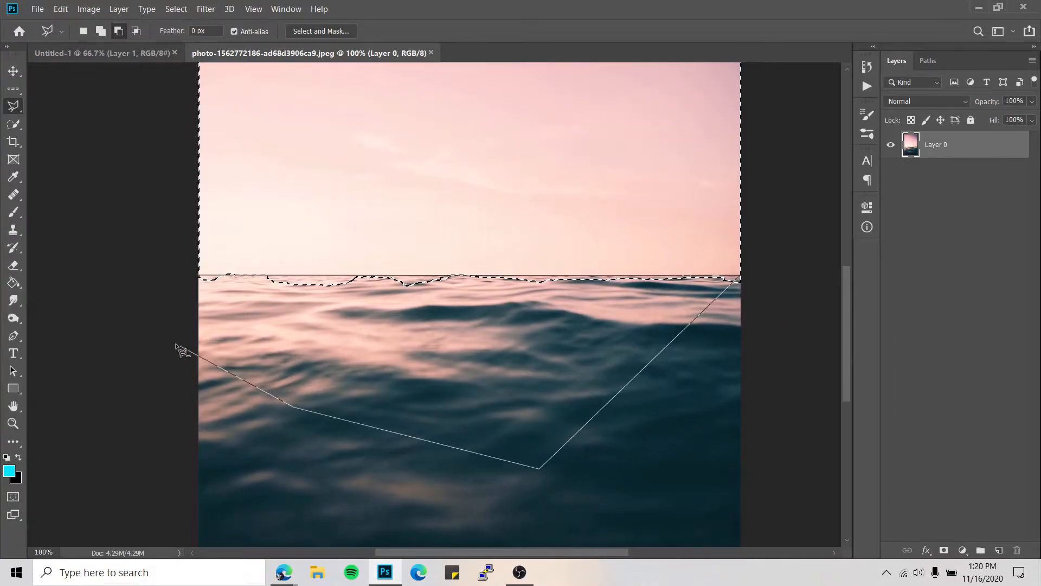
pyautogui.doubleClick(205, 279)
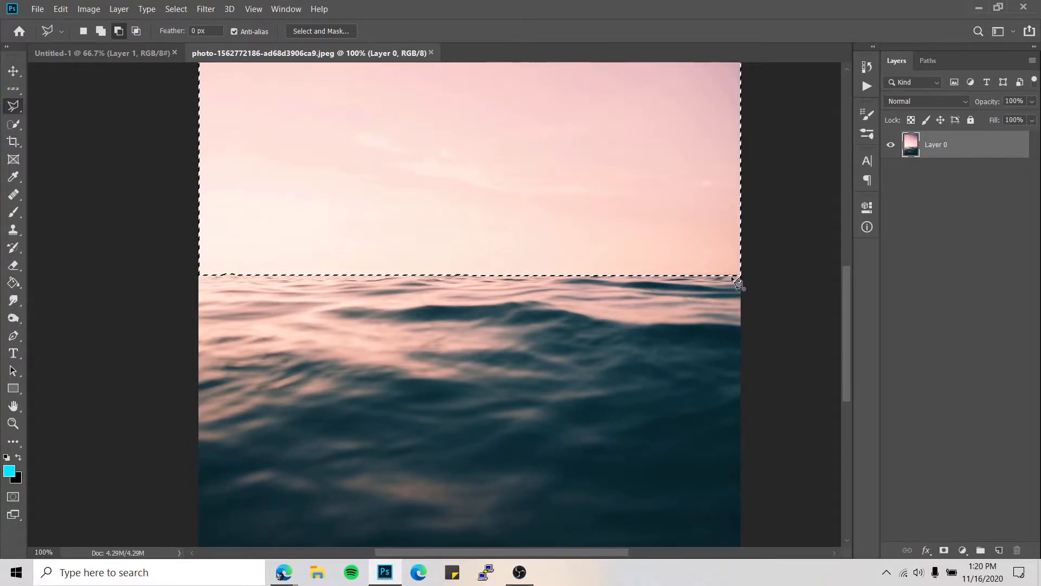
# Step: Subtract a small polygonal area of water at the right end of the horizon from the selection
pyautogui.click(761, 278)
pyautogui.click(722, 321)
pyautogui.click(697, 320)
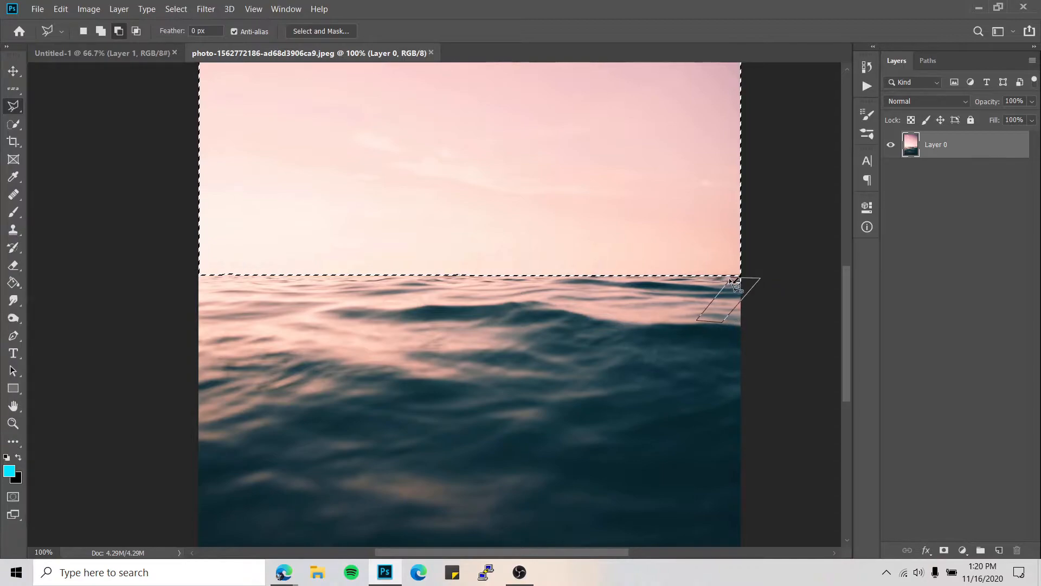
pyautogui.scroll(6, 681, 256)
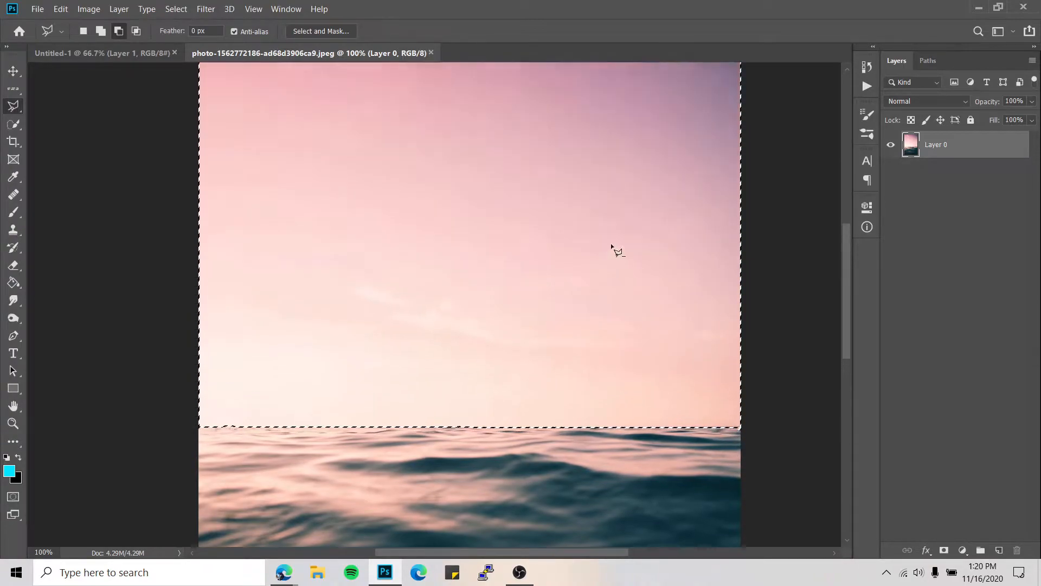
pyautogui.scroll(3, 263, 275)
pyautogui.scroll(-4, 310, 256)
pyautogui.scroll(1, 311, 264)
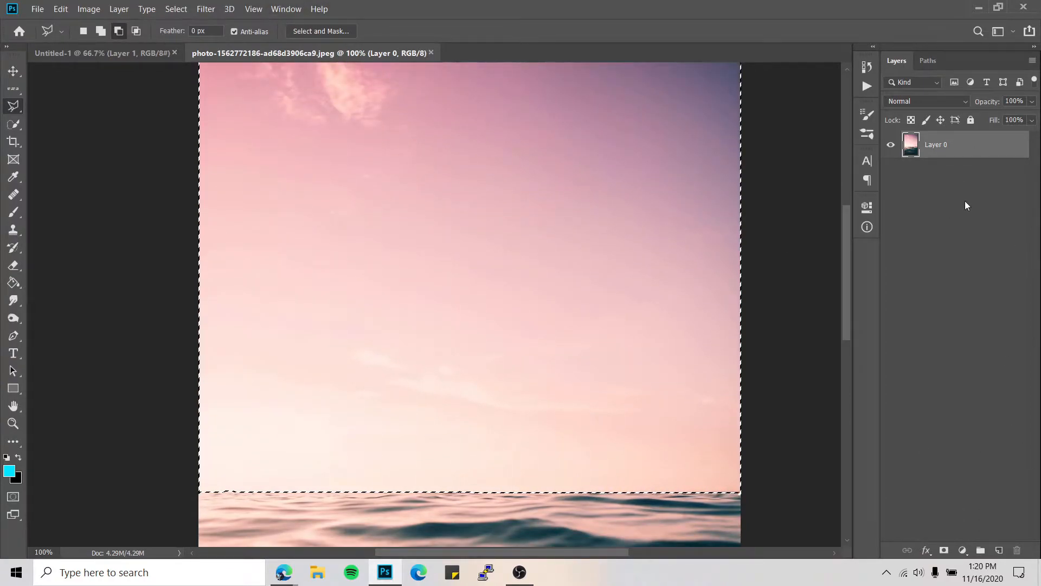
pyautogui.click(926, 61)
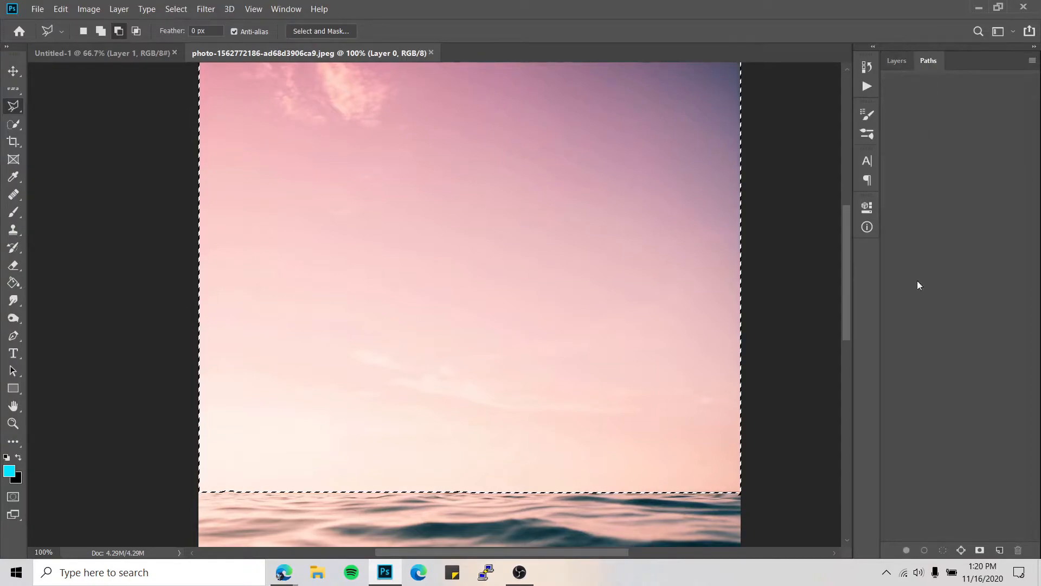
pyautogui.click(895, 60)
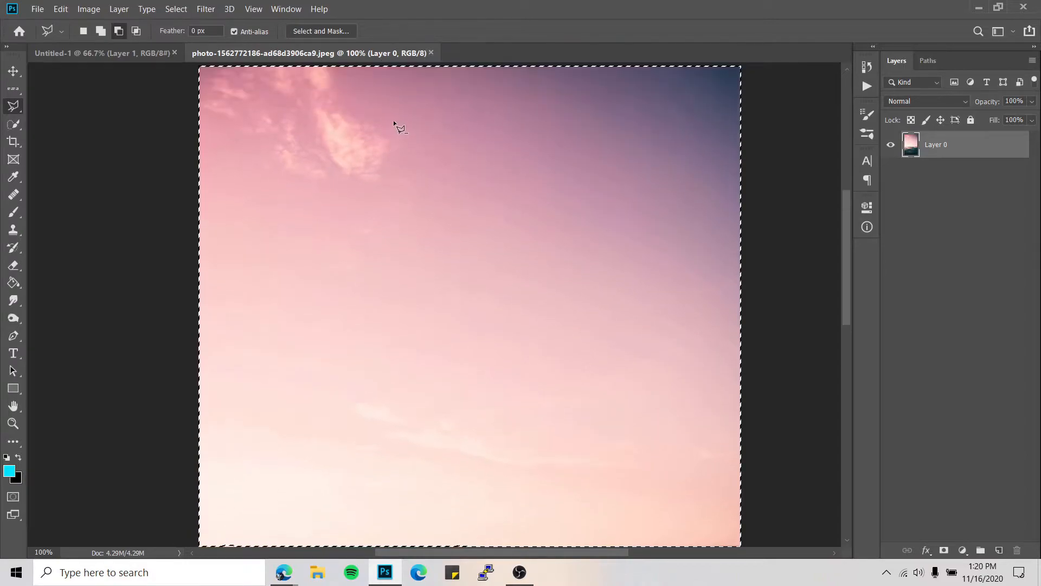
pyautogui.scroll(2, 409, 124)
pyautogui.scroll(-1, 409, 124)
pyautogui.scroll(1, 409, 125)
pyautogui.scroll(-1, 409, 125)
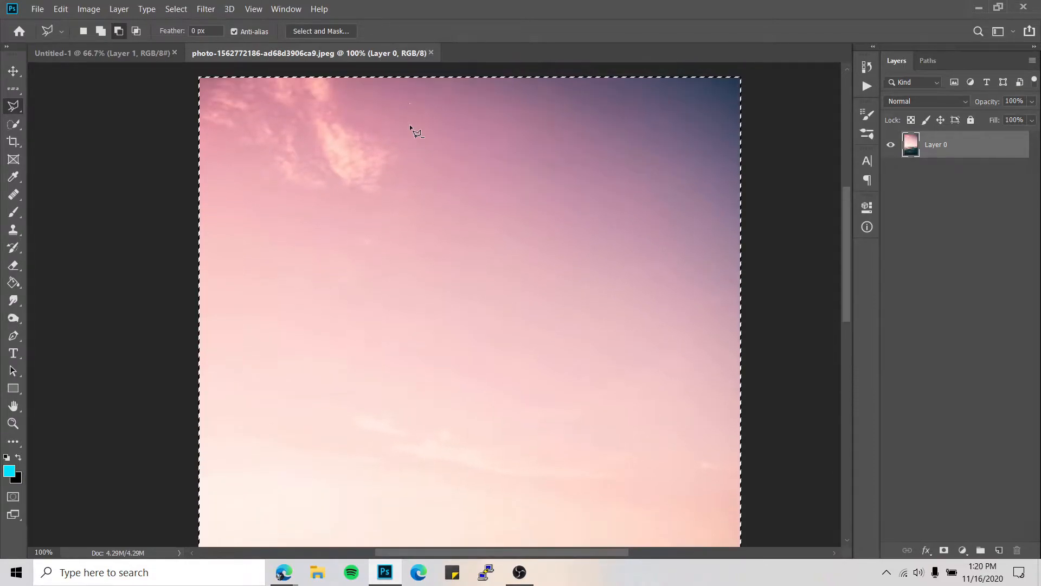
# Step: Clear the sky selection and sample the middle of the pink sky with the Magic Wand at tolerance 32
pyautogui.click(13, 124)
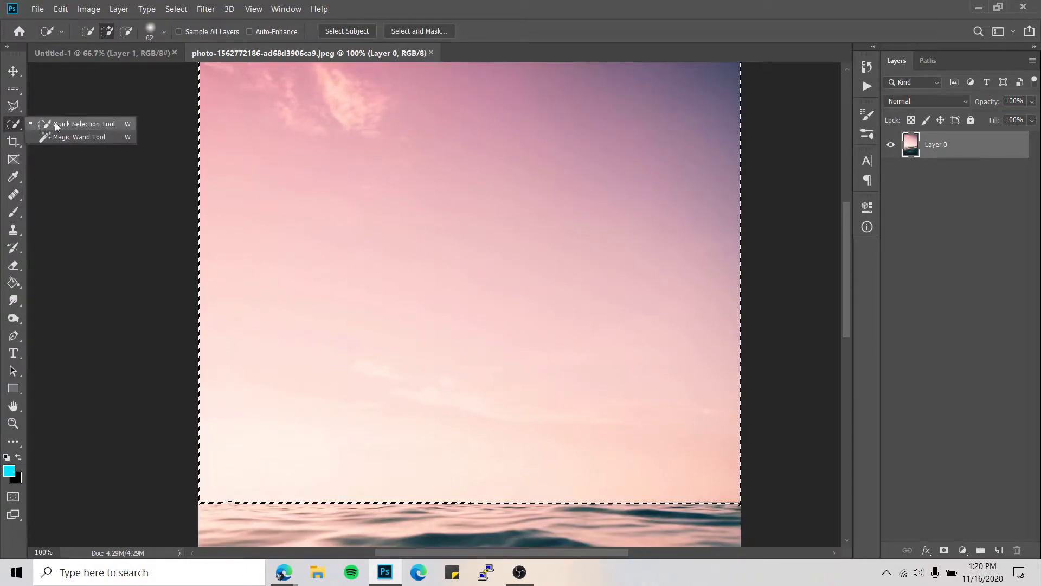
pyautogui.click(74, 139)
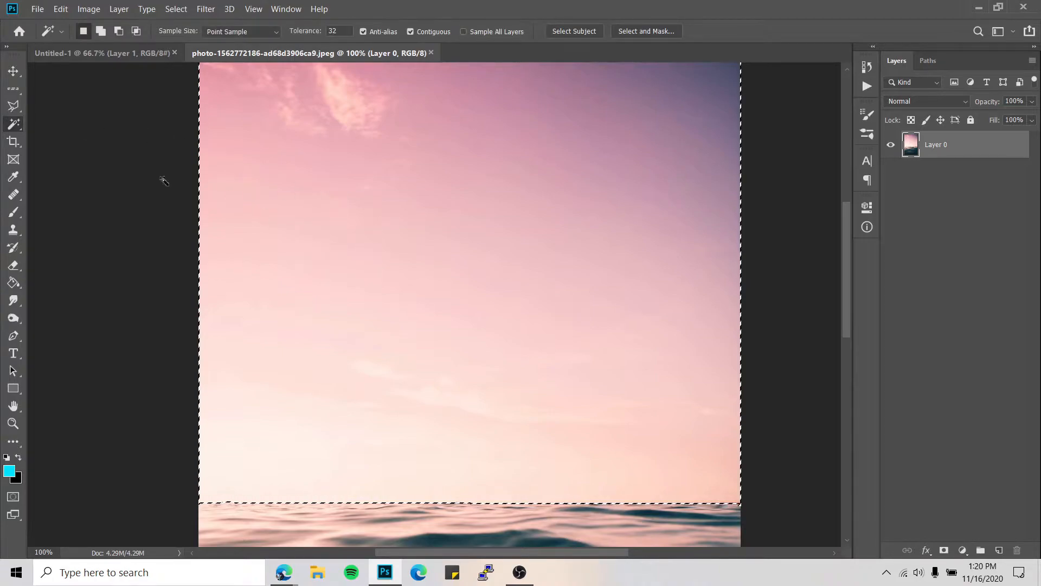
pyautogui.rightClick(433, 221)
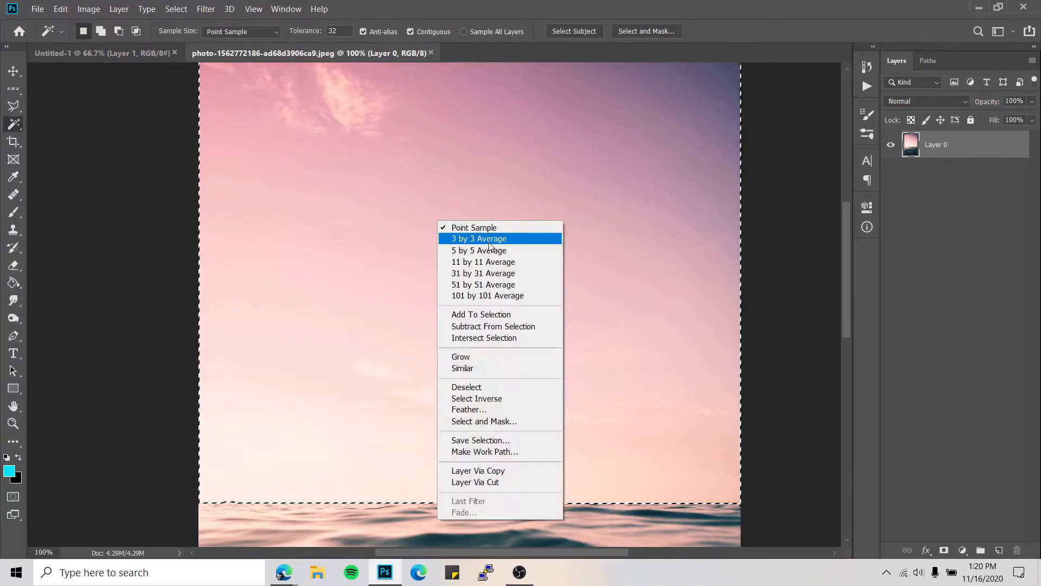
pyautogui.click(239, 182)
pyautogui.rightClick(351, 519)
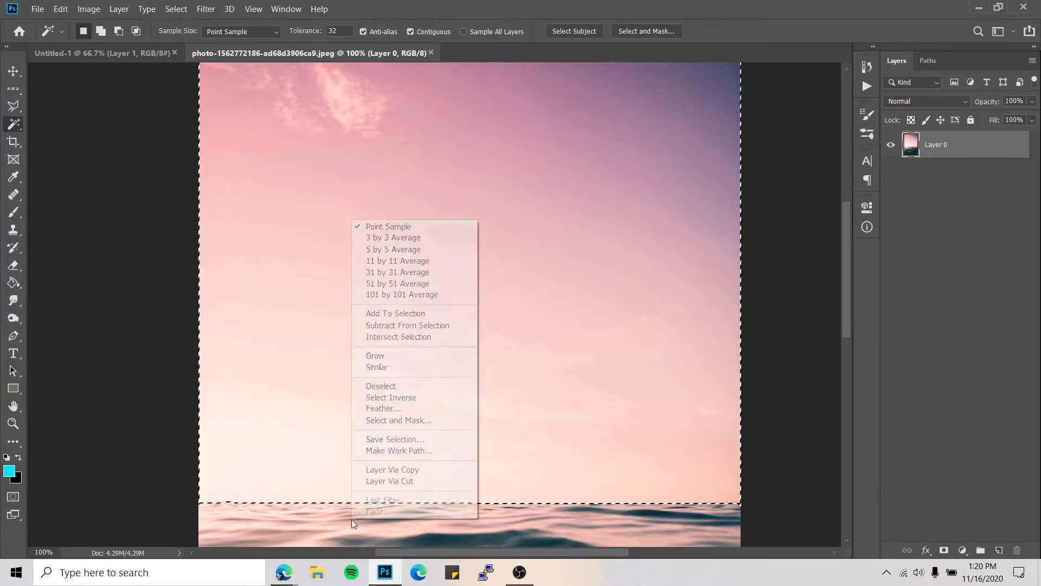
pyautogui.click(266, 344)
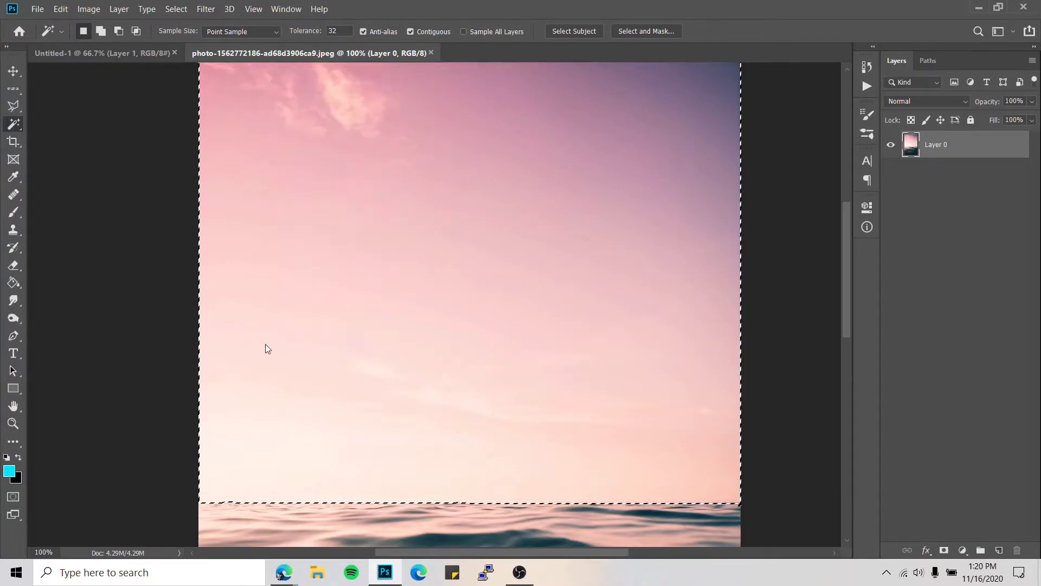
pyautogui.hotkey('ctrl', 'd')
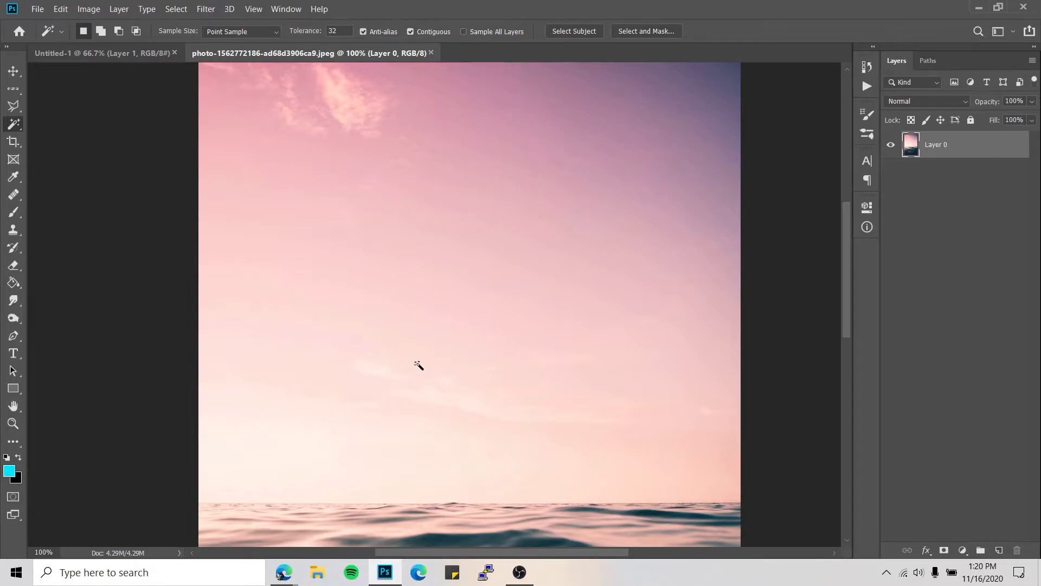
pyautogui.click(429, 271)
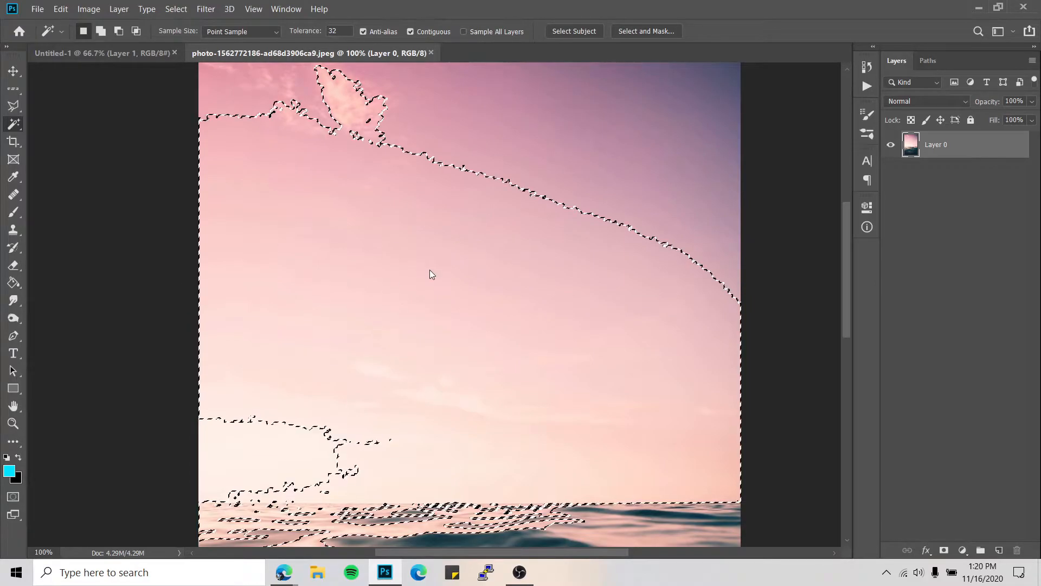
pyautogui.click(427, 221)
# Step: Try the Magic Wand on various tones of the waves and the sky
pyautogui.scroll(-5, 433, 213)
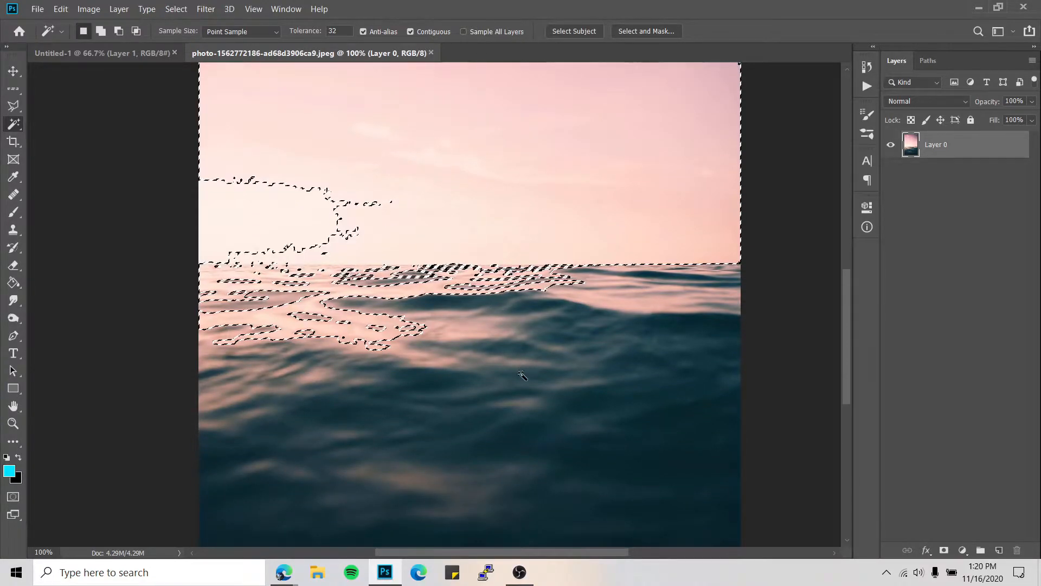
pyautogui.click(505, 380)
pyautogui.click(334, 329)
pyautogui.click(475, 396)
pyautogui.click(408, 328)
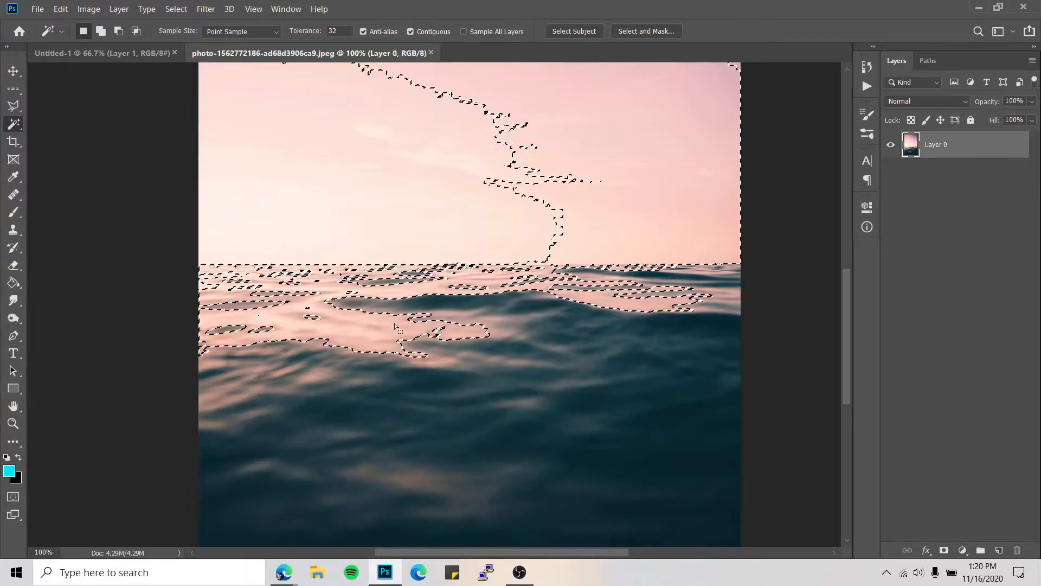
pyautogui.click(471, 408)
pyautogui.click(321, 203)
pyautogui.click(670, 135)
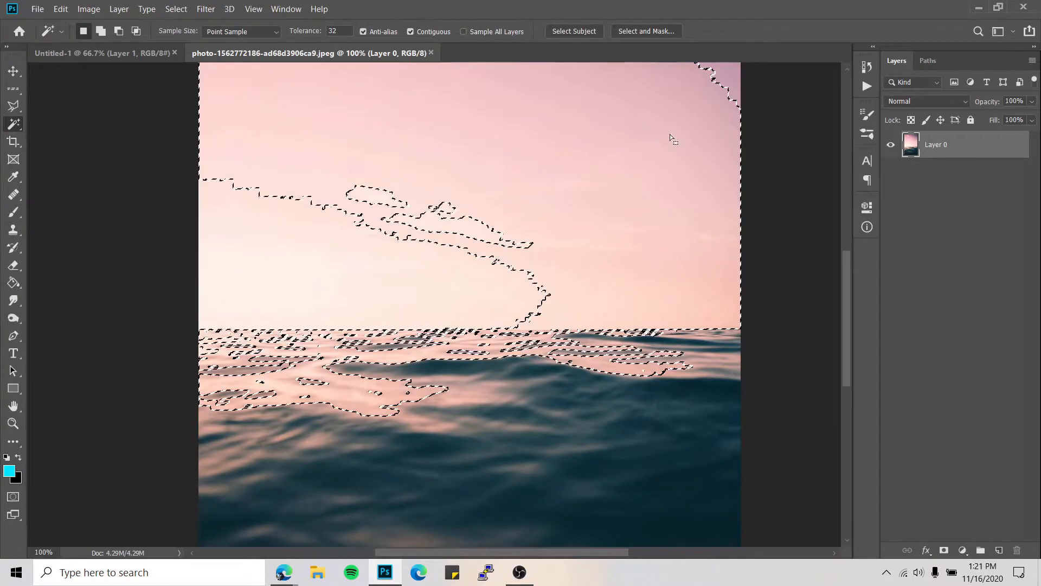
pyautogui.click(13, 141)
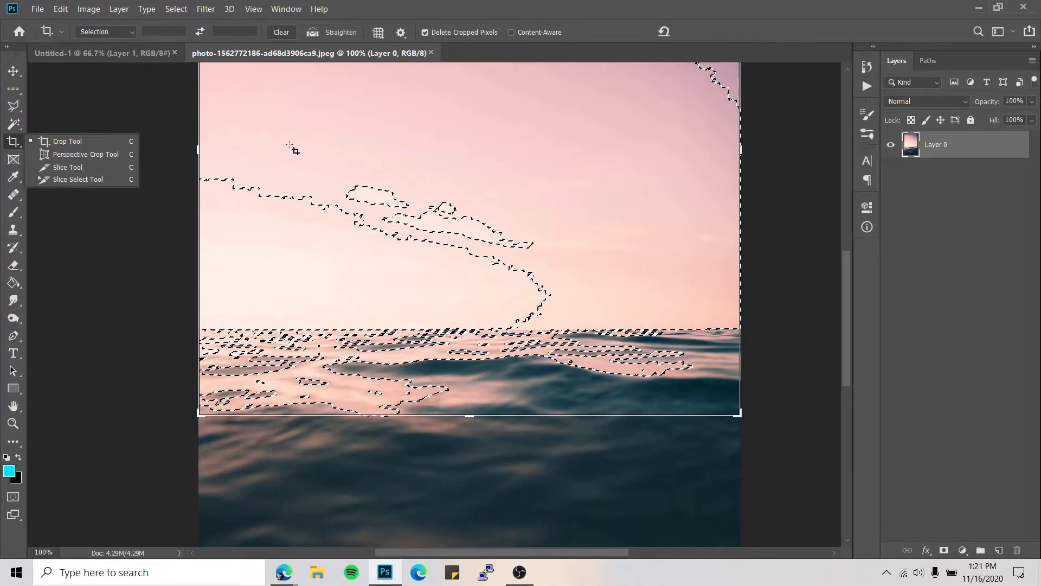
pyautogui.rightClick(390, 111)
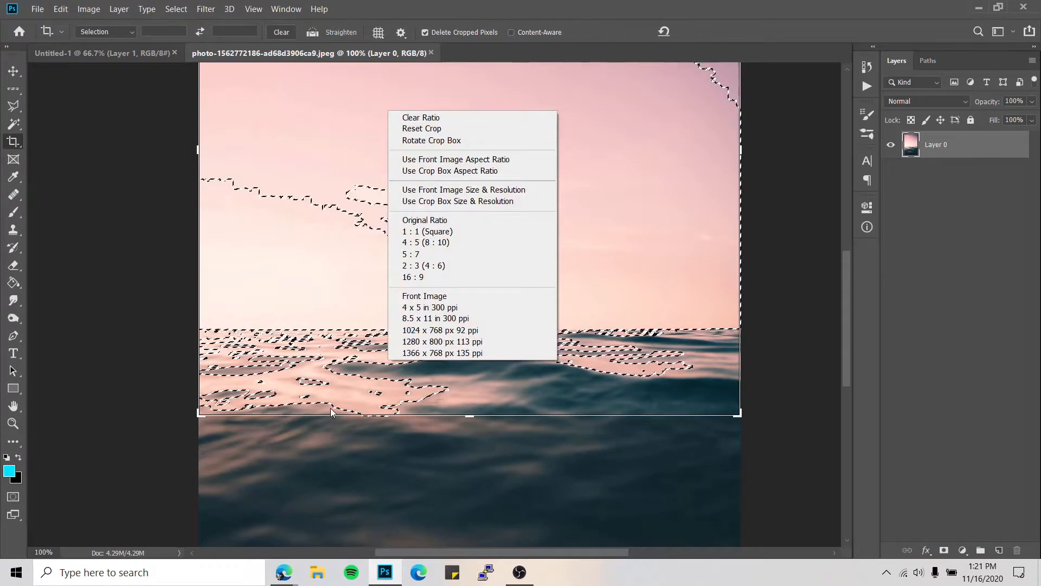
pyautogui.rightClick(330, 445)
pyautogui.rightClick(329, 444)
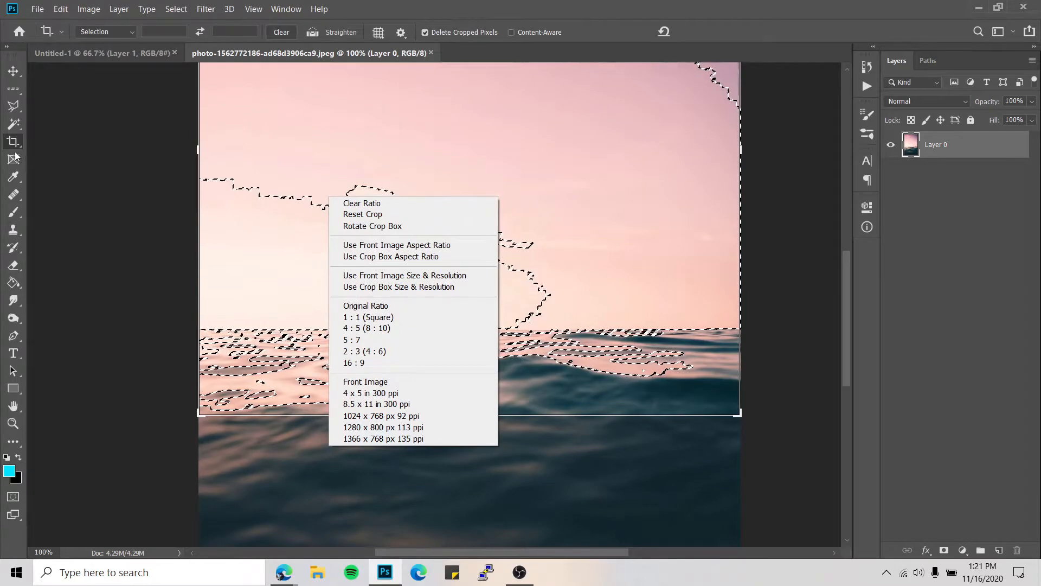
# Step: Select the dark water with the Magic Wand using Point Sample and tolerance 32, and bring up its selection options
pyautogui.click(13, 128)
pyautogui.click(13, 124)
pyautogui.click(519, 437)
pyautogui.rightClick(387, 366)
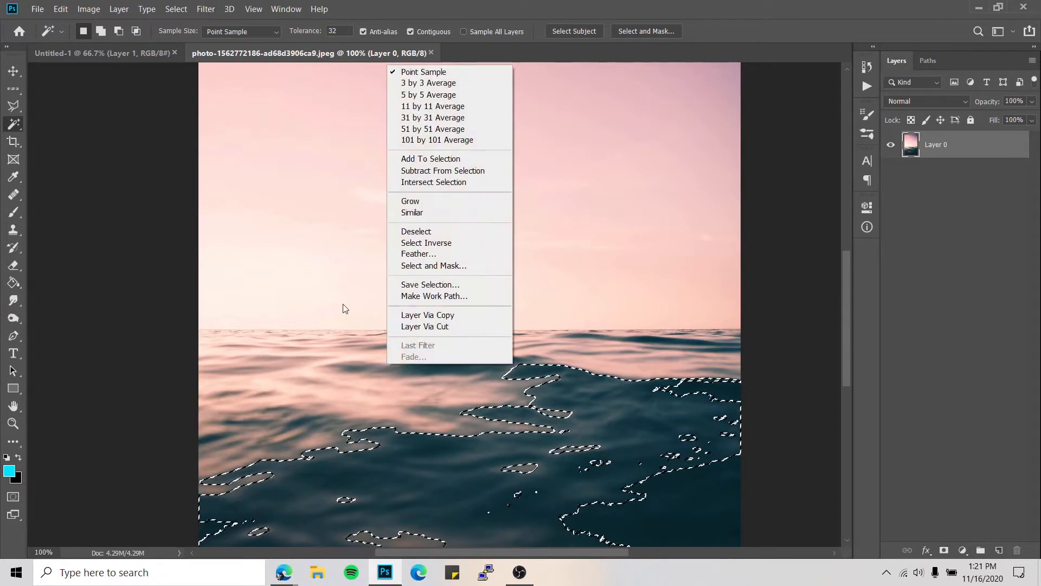
pyautogui.rightClick(138, 165)
# Step: Switch to the Polygonal Lasso tool and deselect the dark water
pyautogui.click(15, 110)
pyautogui.click(15, 110)
pyautogui.rightClick(311, 145)
pyautogui.click(336, 152)
# Step: Try a crop that cuts off the lower sea, and extend the crop frame back to the photo's full height
pyautogui.click(13, 142)
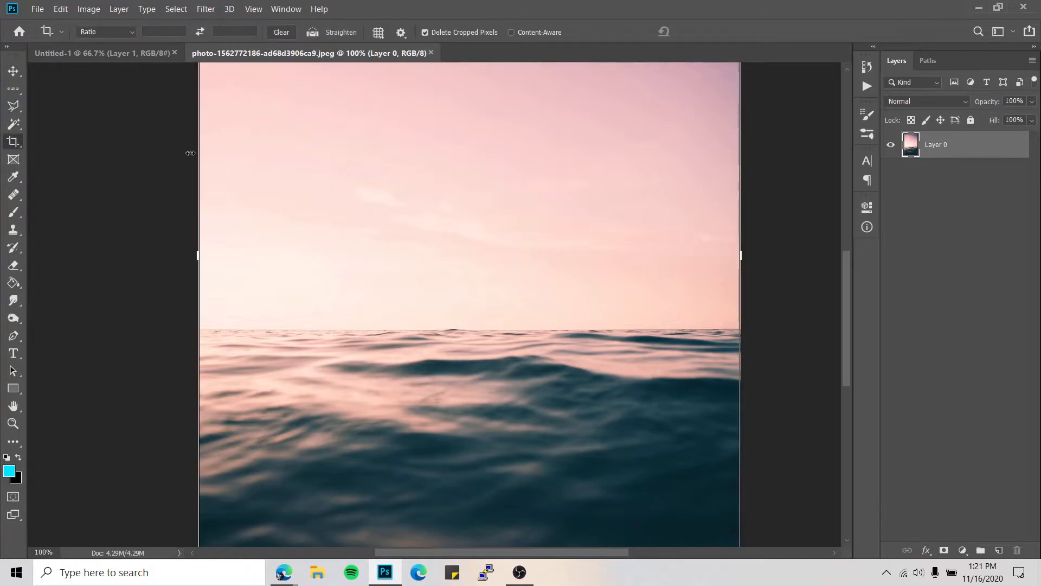
pyautogui.scroll(-5, 398, 264)
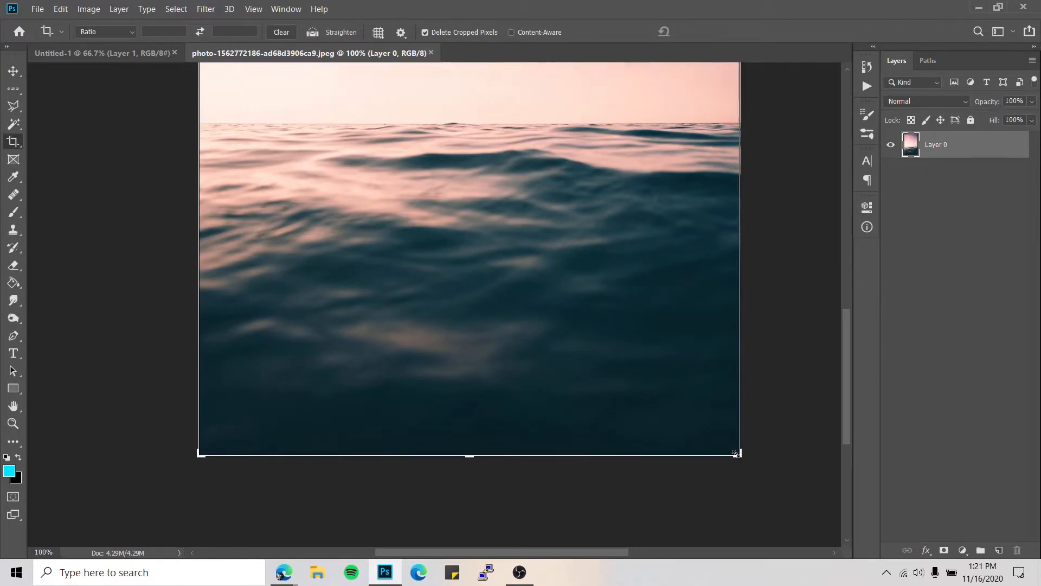
pyautogui.hotkey('ctrl', '+')
pyautogui.hotkey('ctrl', '+')
pyautogui.hotkey('ctrl', '-')
pyautogui.hotkey('ctrl', '-')
pyautogui.hotkey('ctrl', '-')
pyautogui.hotkey('ctrl', '-')
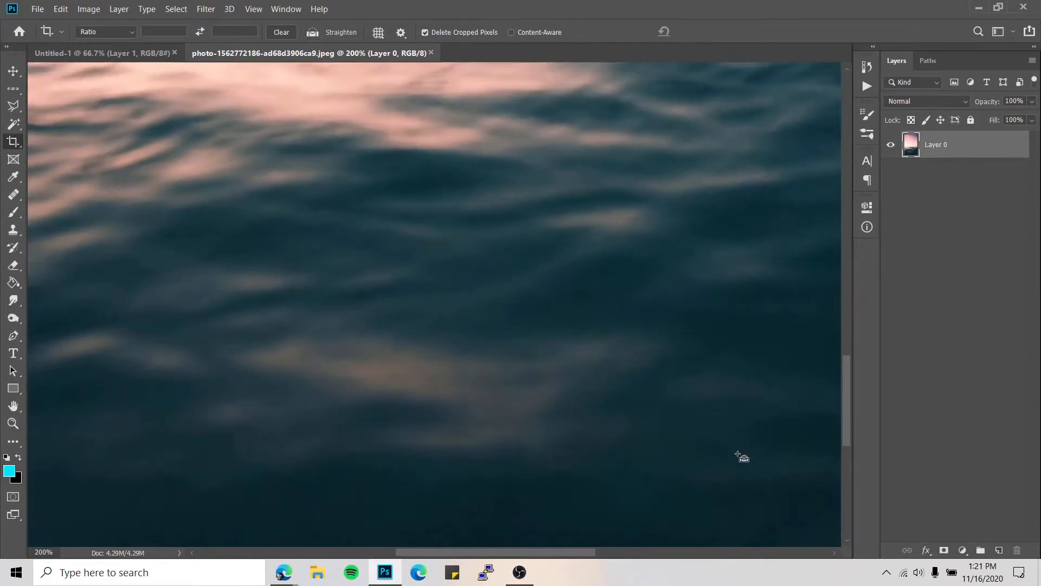
pyautogui.moveTo(569, 507); pyautogui.dragTo(565, 436)
pyautogui.scroll(-5, 643, 332)
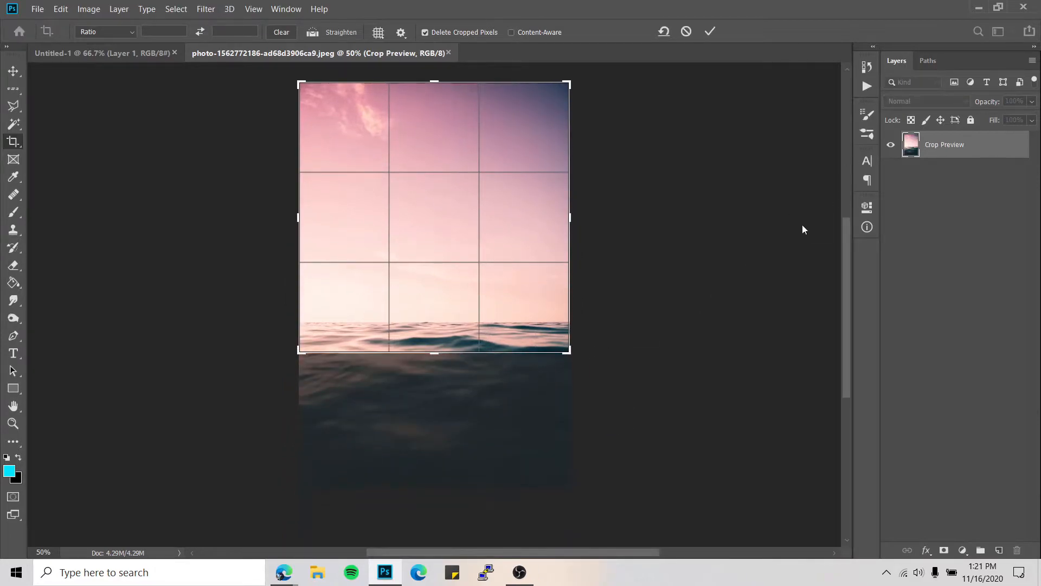
pyautogui.moveTo(574, 311); pyautogui.dragTo(571, 377)
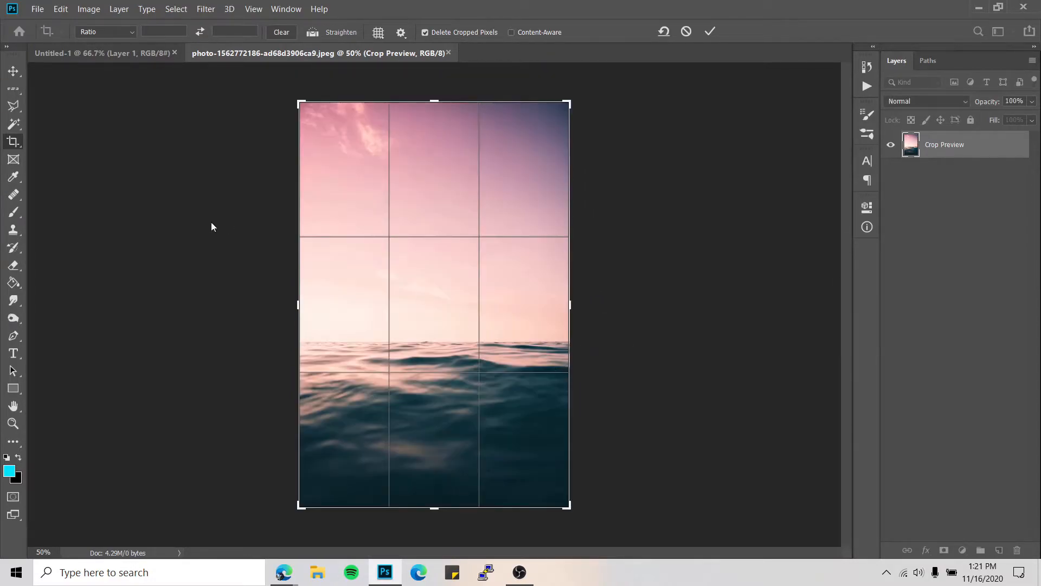
# Step: Try an elliptical frame over the upper-left sky with the Frame tool, return from the licensing pop-up, and undo the frame
pyautogui.click(13, 159)
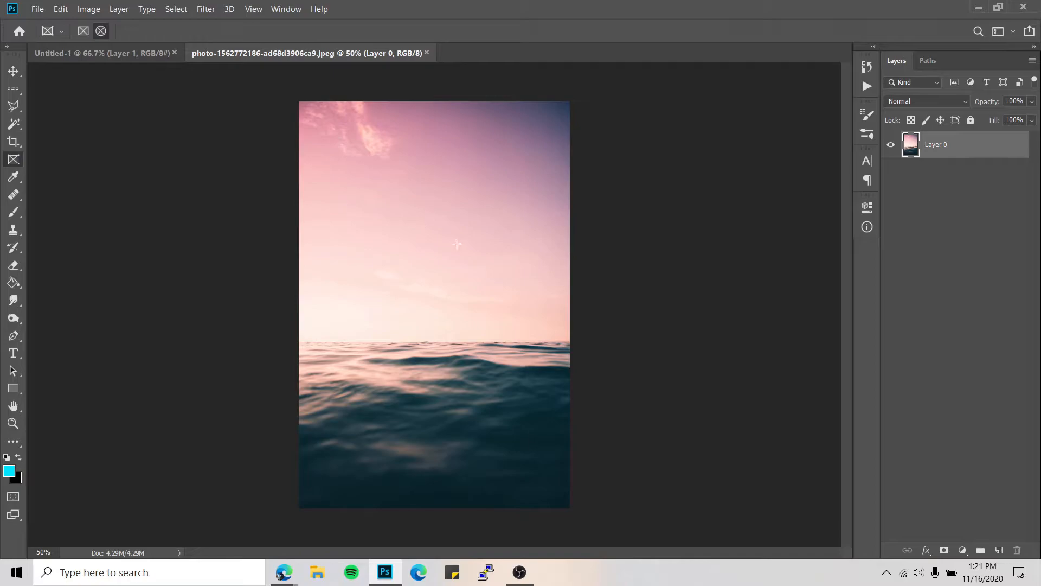
pyautogui.moveTo(379, 130); pyautogui.dragTo(415, 242)
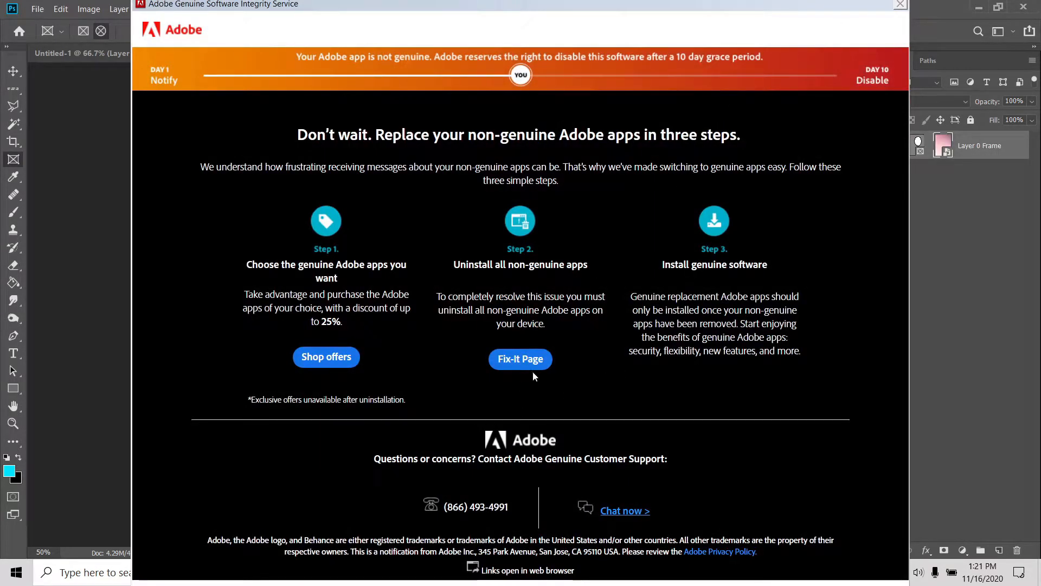
pyautogui.click(522, 360)
pyautogui.hotkey('alt', 'Tab')
pyautogui.moveTo(471, 231)
pyautogui.mouseDown()
pyautogui.moveTo(456, 240)
pyautogui.moveTo(473, 228)
pyautogui.mouseUp()
pyautogui.hotkey('ctrl', 'z')
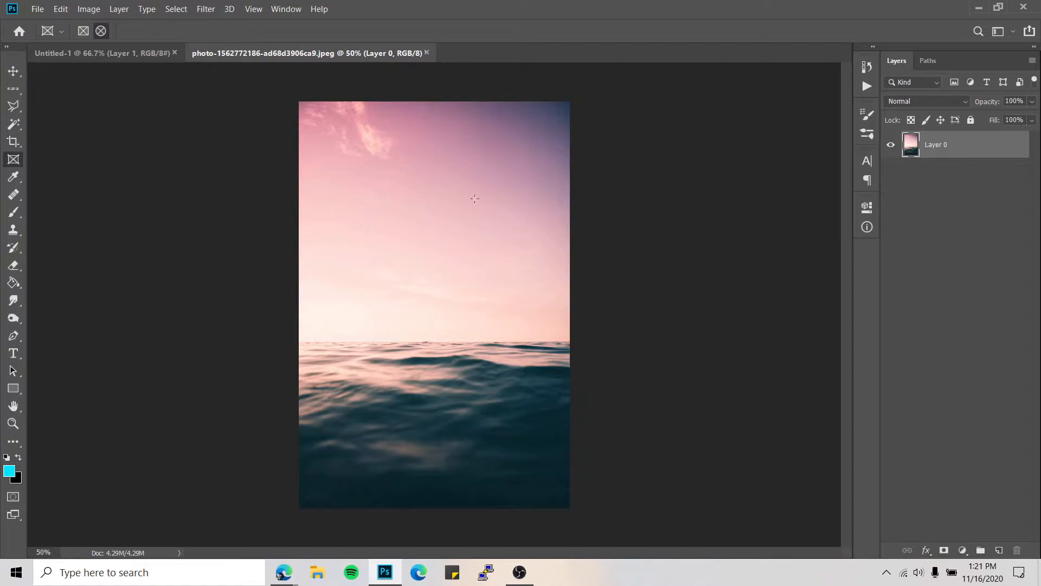
# Step: Draw an elliptical frame spanning the whole photo, try further frame drags inside it, and undo the framing
pyautogui.moveTo(299, 102); pyautogui.dragTo(569, 508)
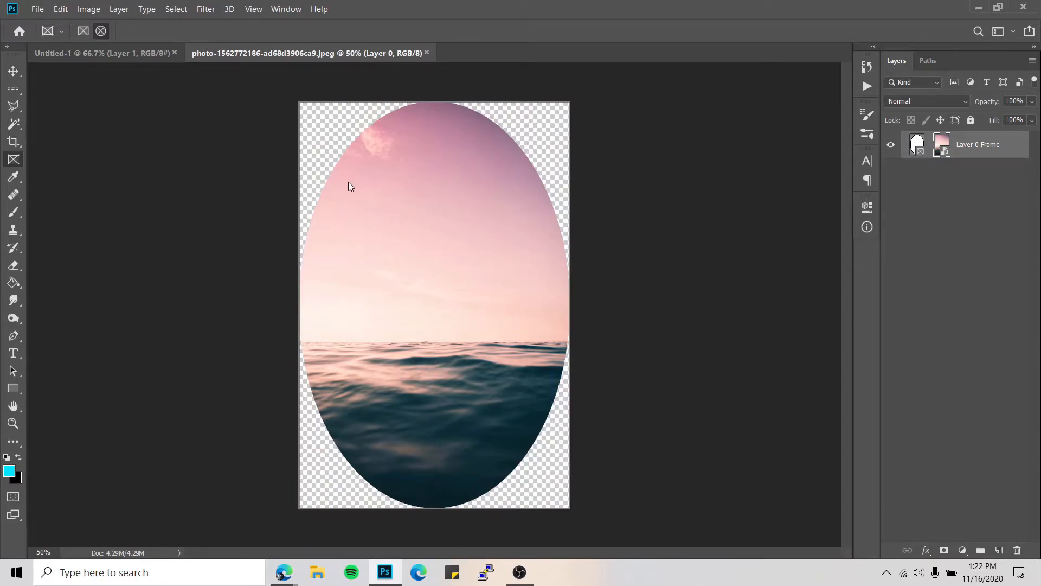
pyautogui.moveTo(336, 148); pyautogui.dragTo(488, 361)
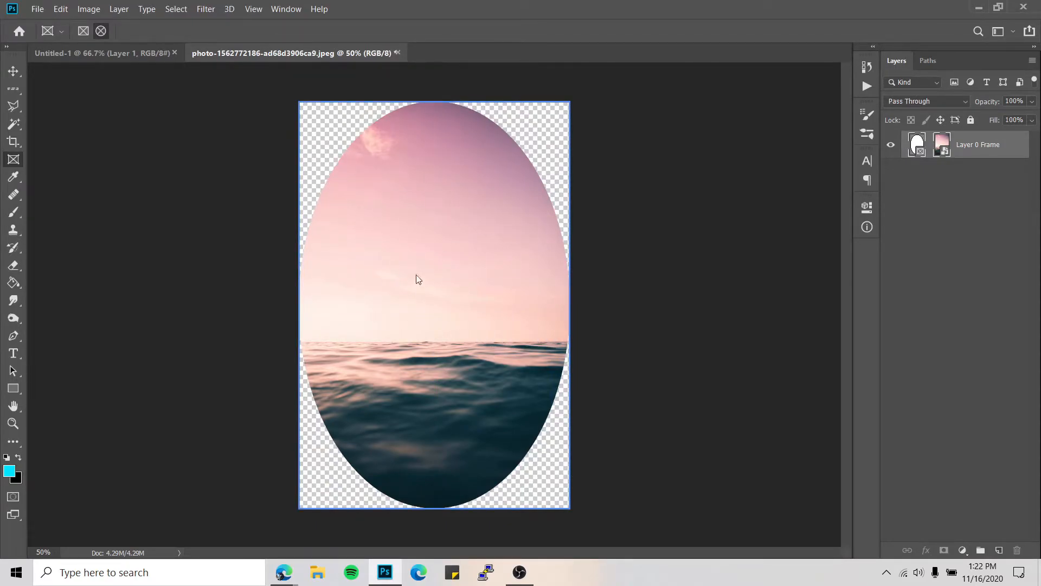
pyautogui.moveTo(481, 199); pyautogui.dragTo(515, 160)
pyautogui.hotkey('ctrl', 'z')
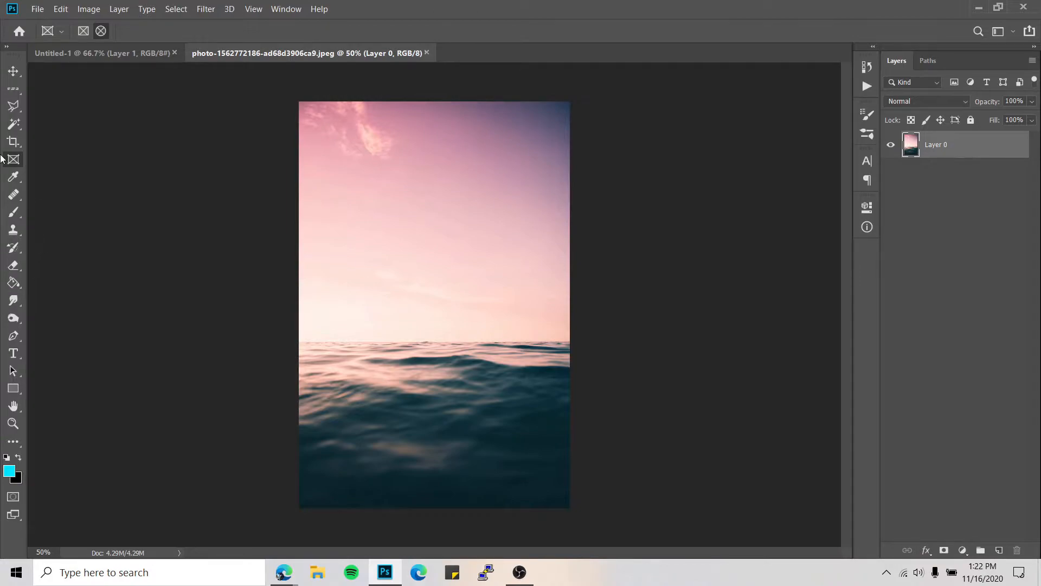
# Step: Sample the dark blue from the sky's upper-right corner as the foreground color with the Eyedropper, using Point Sample
pyautogui.click(11, 179)
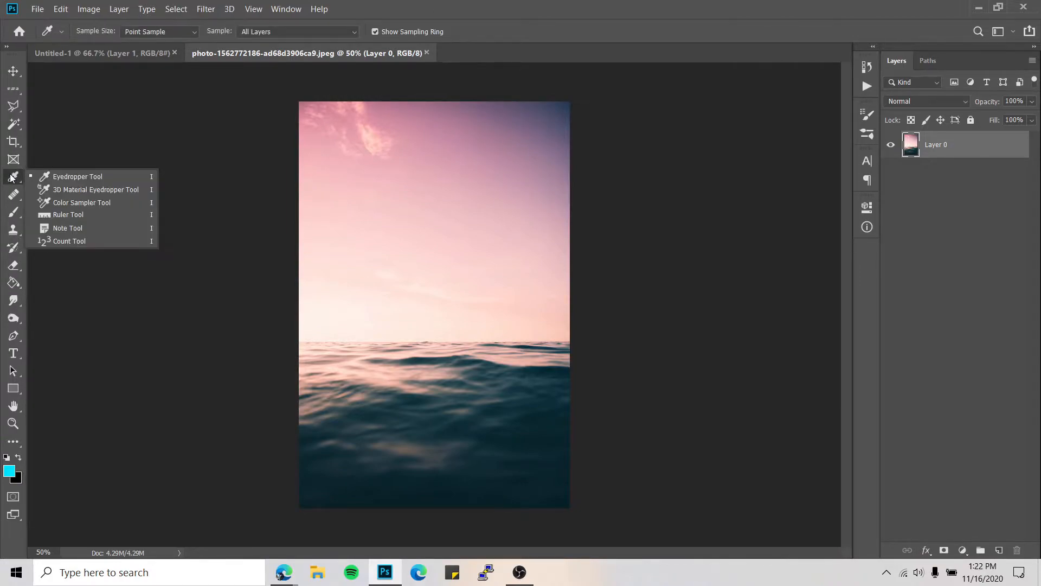
pyautogui.click(78, 177)
pyautogui.moveTo(430, 184); pyautogui.dragTo(573, 102)
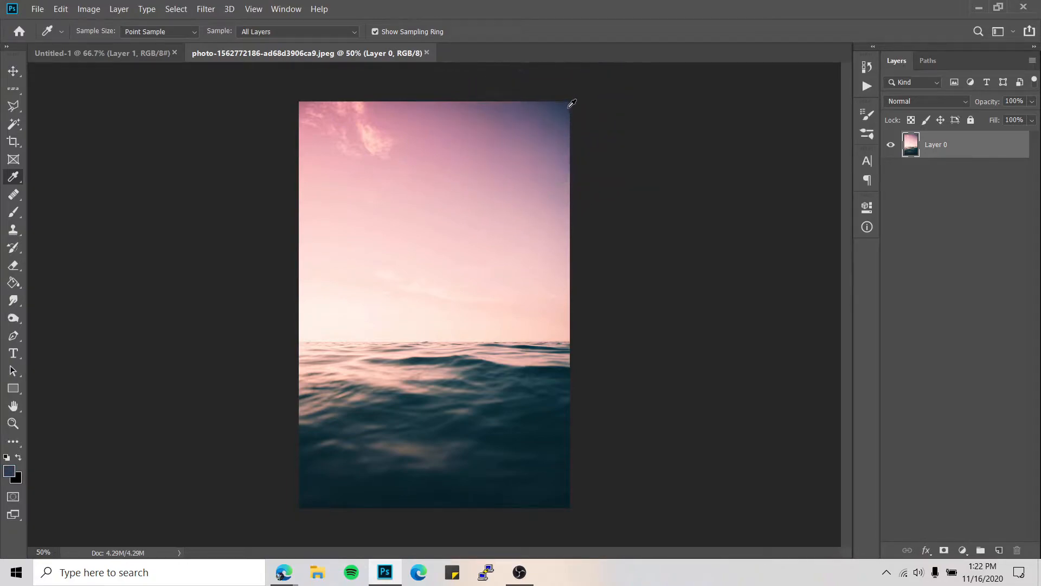
# Step: Try a stroke of the sampled dark blue across the sky with the Brush tool and undo it
pyautogui.click(15, 213)
pyautogui.moveTo(347, 214)
pyautogui.mouseDown()
pyautogui.moveTo(560, 239)
pyautogui.moveTo(440, 276)
pyautogui.moveTo(454, 289)
pyautogui.moveTo(462, 197)
pyautogui.moveTo(384, 197)
pyautogui.mouseUp()
pyautogui.hotkey('ctrl', 'z')
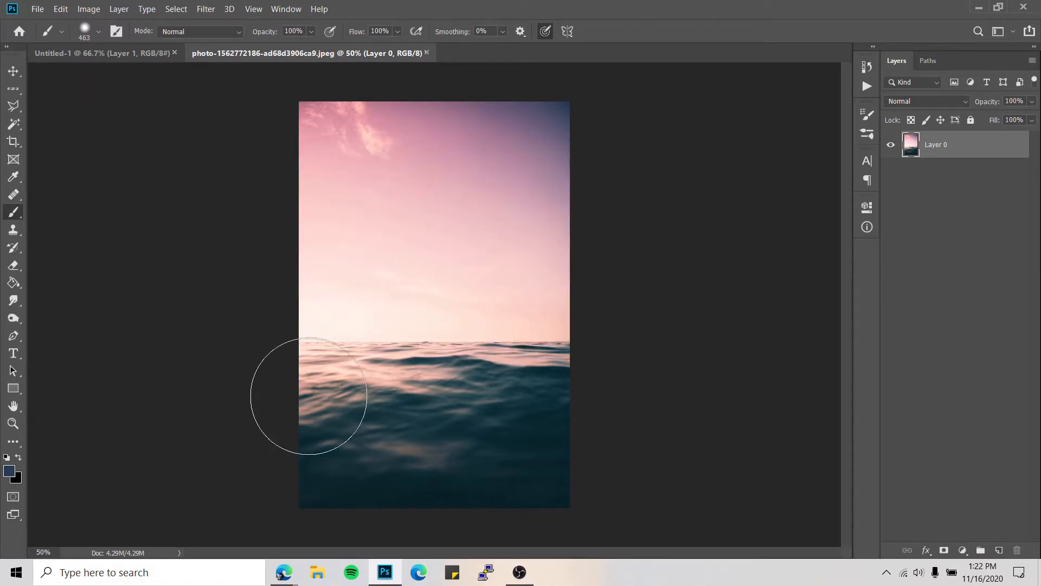
# Step: Try the Spot Healing Brush with its diameter reduced to about 303 px, and return to the Eyedropper
pyautogui.click(14, 196)
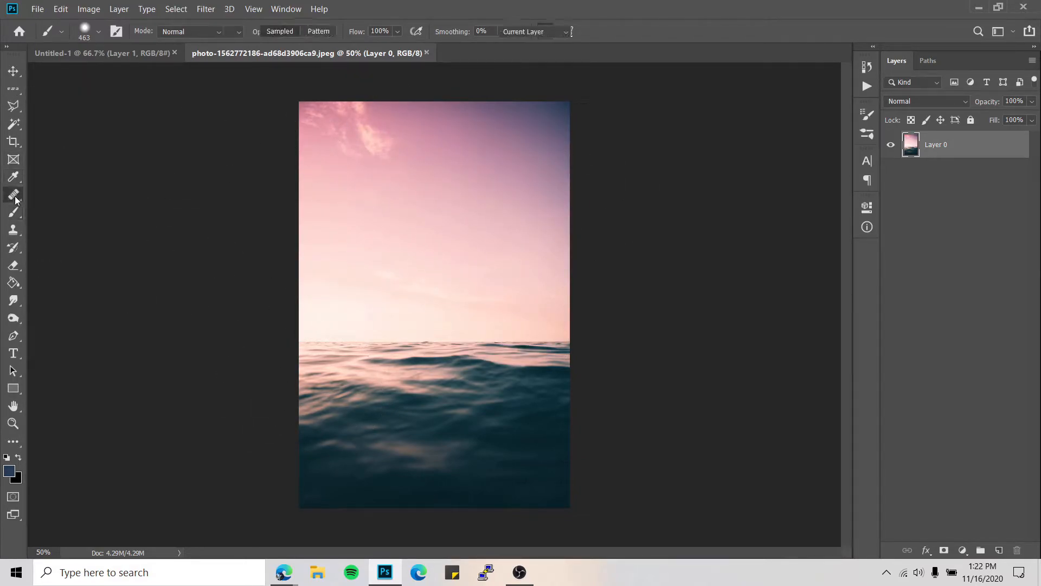
pyautogui.click(81, 195)
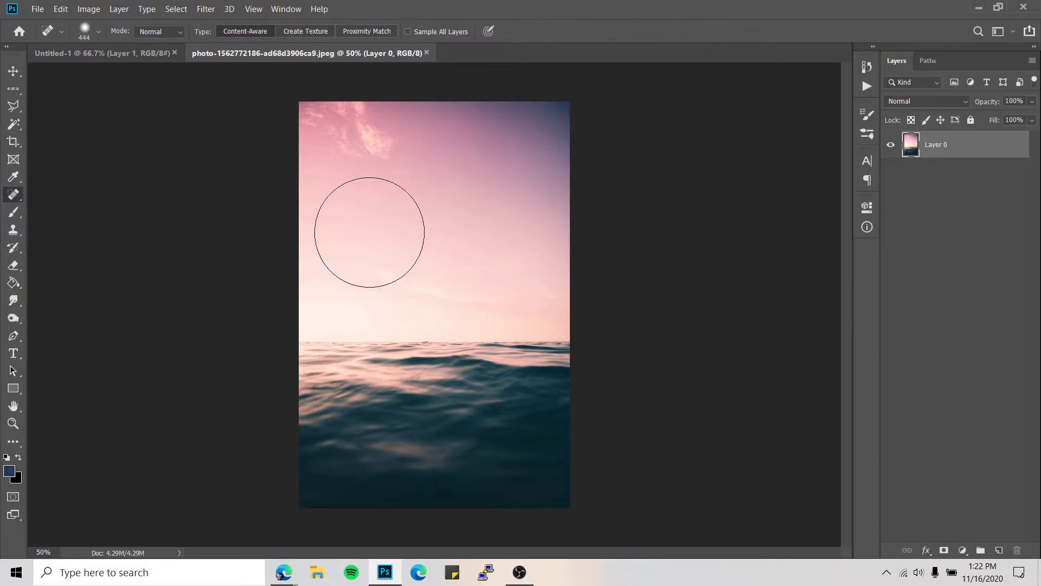
pyautogui.moveTo(423, 228); pyautogui.dragTo(400, 242)
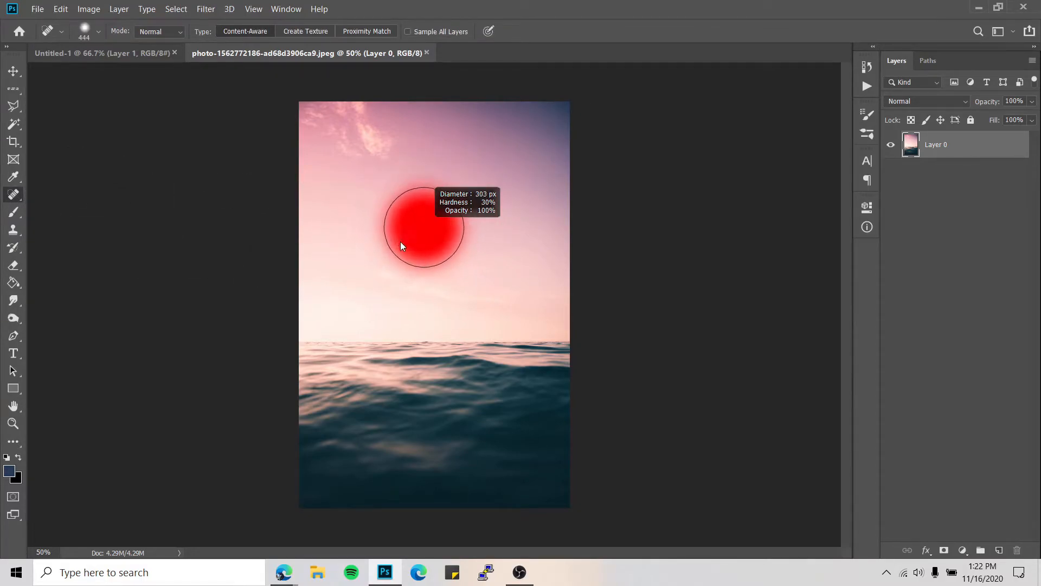
pyautogui.click(16, 178)
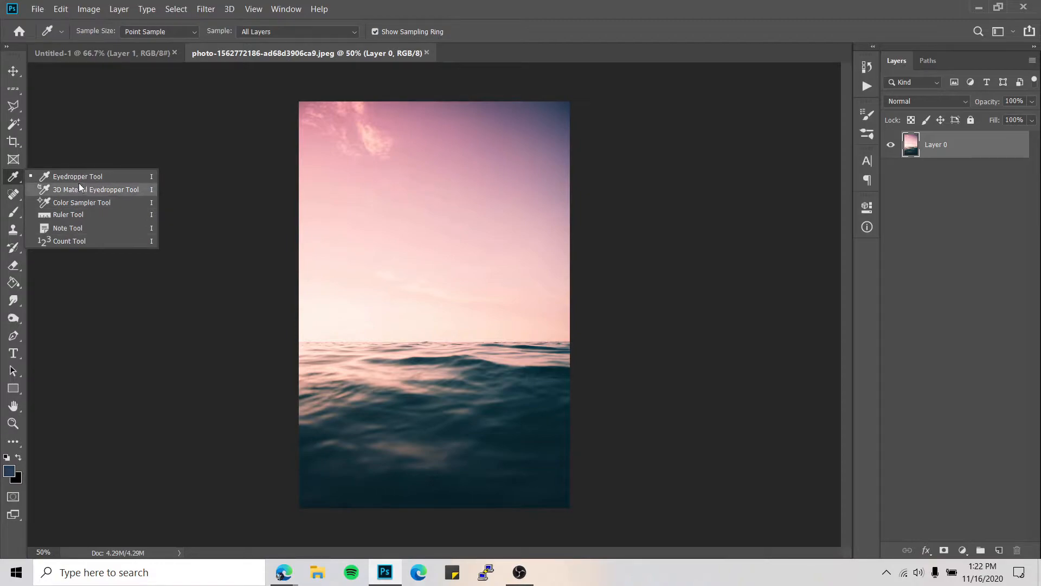
pyautogui.click(13, 177)
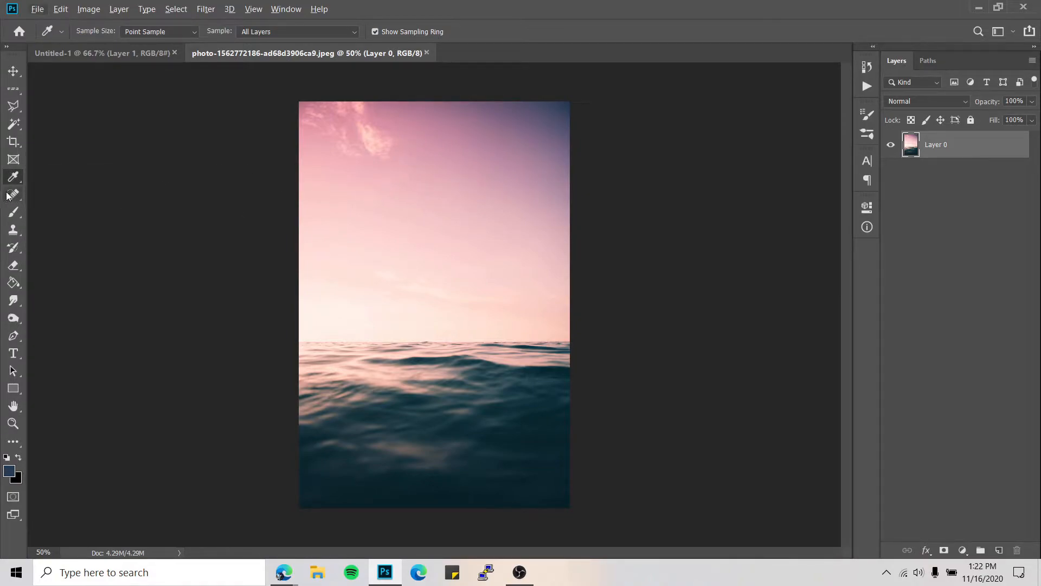
# Step: Remove the clouds from the photo's upper-left sky with a 127 px Content-Aware Spot Healing Brush
pyautogui.click(13, 194)
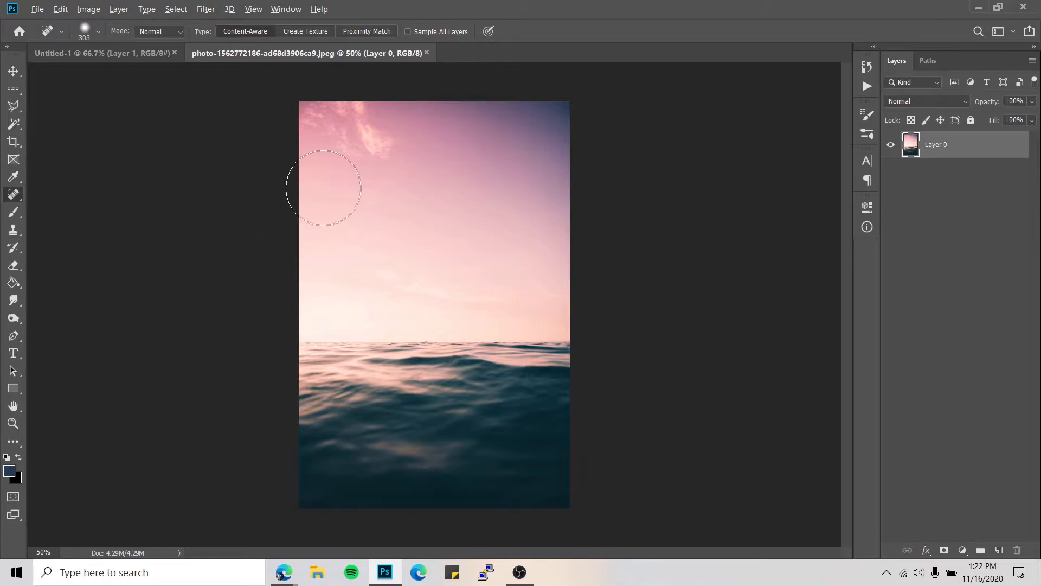
pyautogui.click(363, 177)
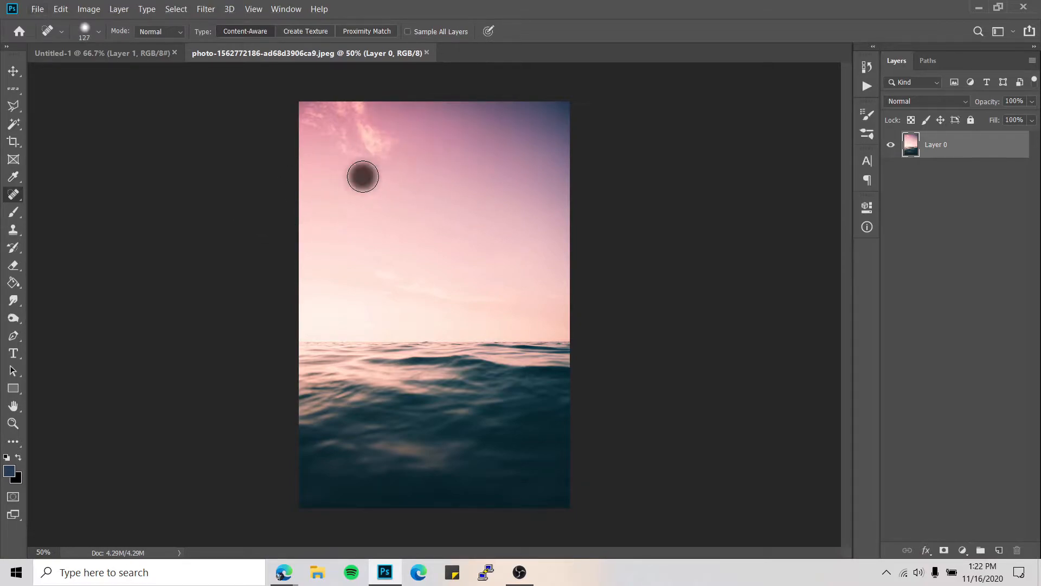
pyautogui.moveTo(326, 168)
pyautogui.mouseDown()
pyautogui.moveTo(358, 201)
pyautogui.moveTo(333, 177)
pyautogui.moveTo(364, 176)
pyautogui.mouseUp()
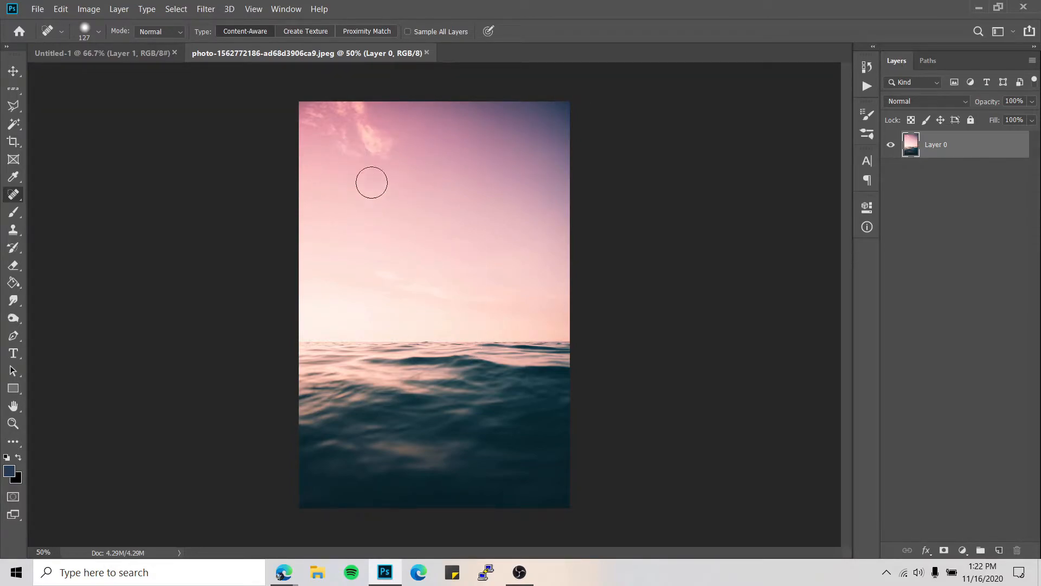
pyautogui.moveTo(417, 184)
pyautogui.mouseDown()
pyautogui.moveTo(328, 162)
pyautogui.moveTo(400, 132)
pyautogui.moveTo(400, 110)
pyautogui.moveTo(374, 130)
pyautogui.moveTo(295, 132)
pyautogui.moveTo(286, 99)
pyautogui.moveTo(315, 95)
pyautogui.mouseUp()
pyautogui.moveTo(396, 109); pyautogui.dragTo(302, 107)
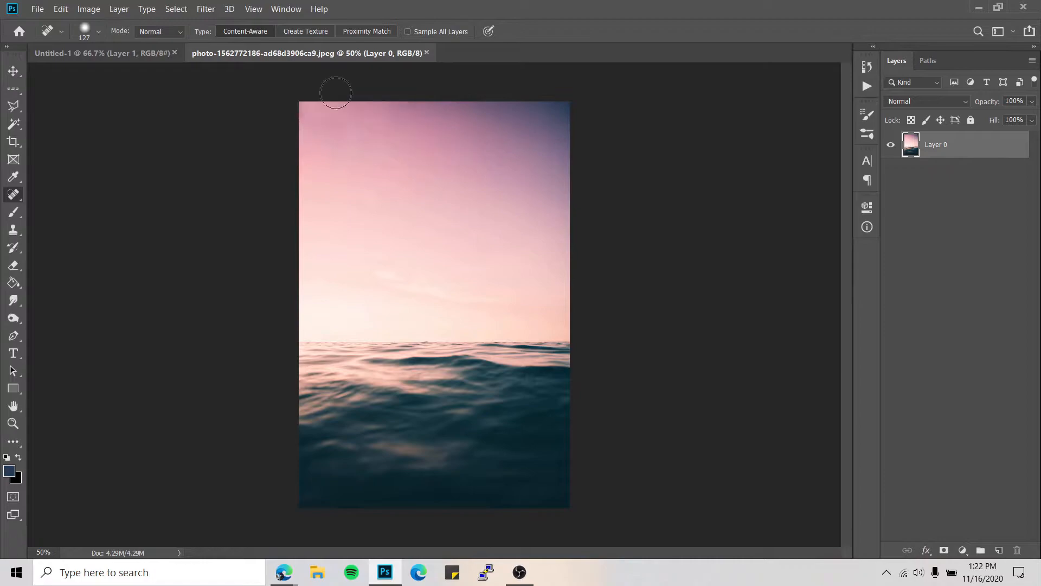
# Step: Try smoothing out the faint cloud streaks in the middle and lower sky with the Spot Healing Brush
pyautogui.moveTo(315, 250); pyautogui.dragTo(442, 166)
pyautogui.moveTo(365, 273); pyautogui.dragTo(533, 283)
pyautogui.moveTo(490, 284); pyautogui.dragTo(575, 287)
# Step: Try healing strokes along the horizon and down through the waves, and undo them
pyautogui.moveTo(481, 340); pyautogui.dragTo(320, 359)
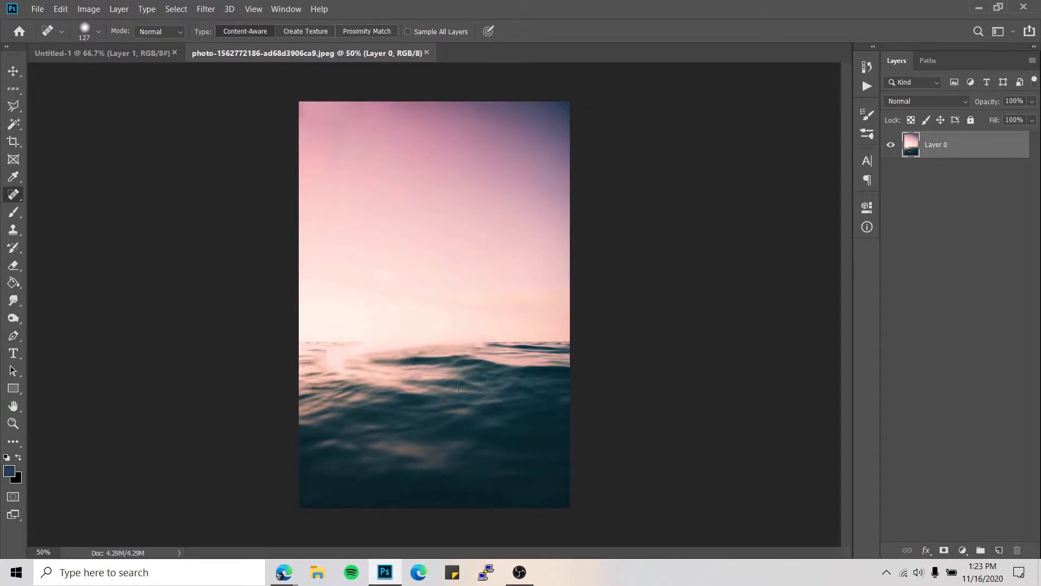
pyautogui.moveTo(437, 340)
pyautogui.mouseDown()
pyautogui.moveTo(349, 375)
pyautogui.moveTo(471, 444)
pyautogui.moveTo(412, 504)
pyautogui.mouseUp()
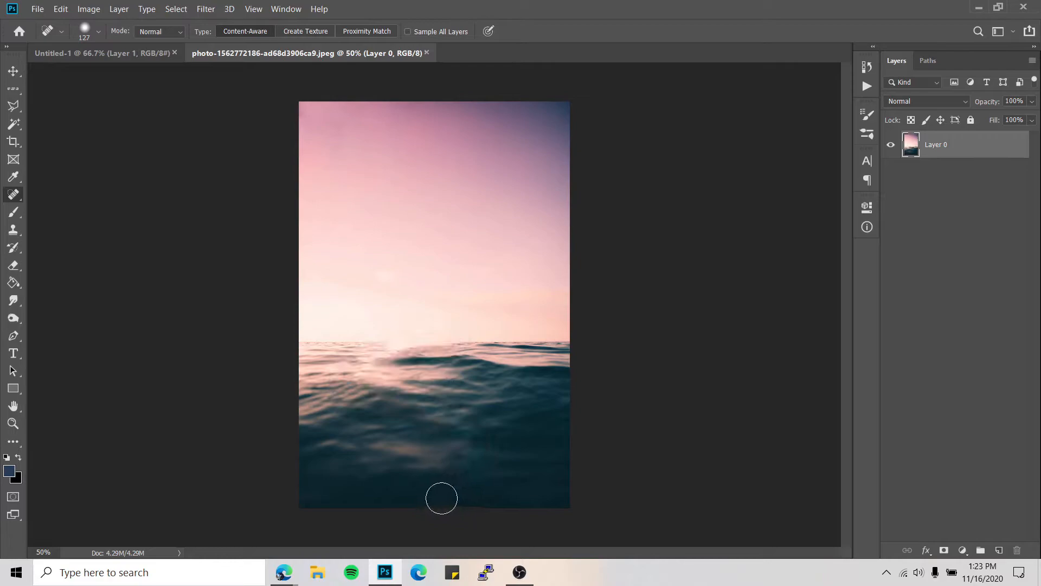
pyautogui.moveTo(390, 351)
pyautogui.mouseDown()
pyautogui.moveTo(438, 437)
pyautogui.moveTo(437, 497)
pyautogui.moveTo(364, 468)
pyautogui.mouseUp()
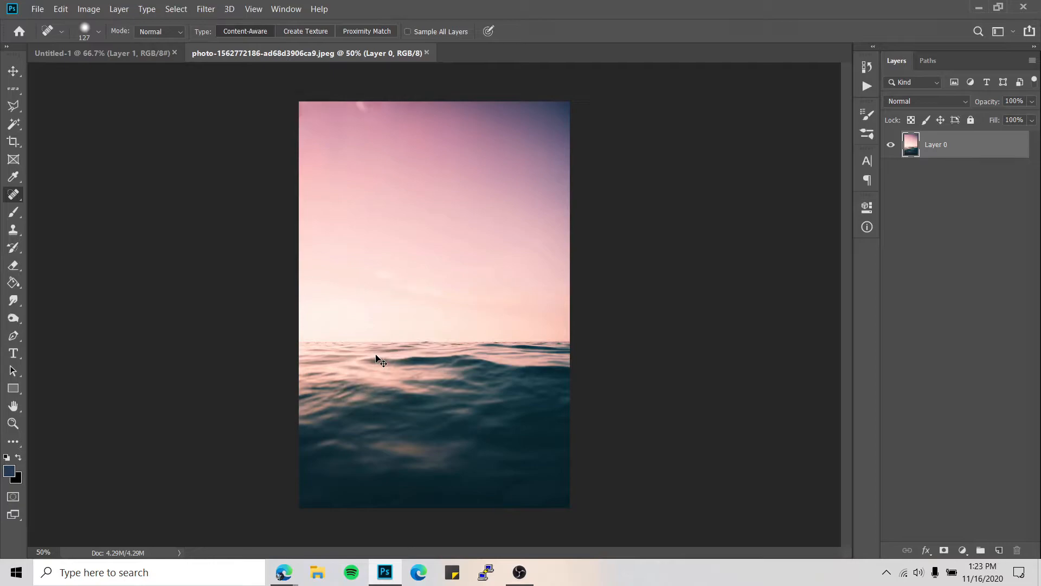
# Step: Reduce the Brush to 159 px, try a stroke over the sky, and undo it
pyautogui.click(14, 211)
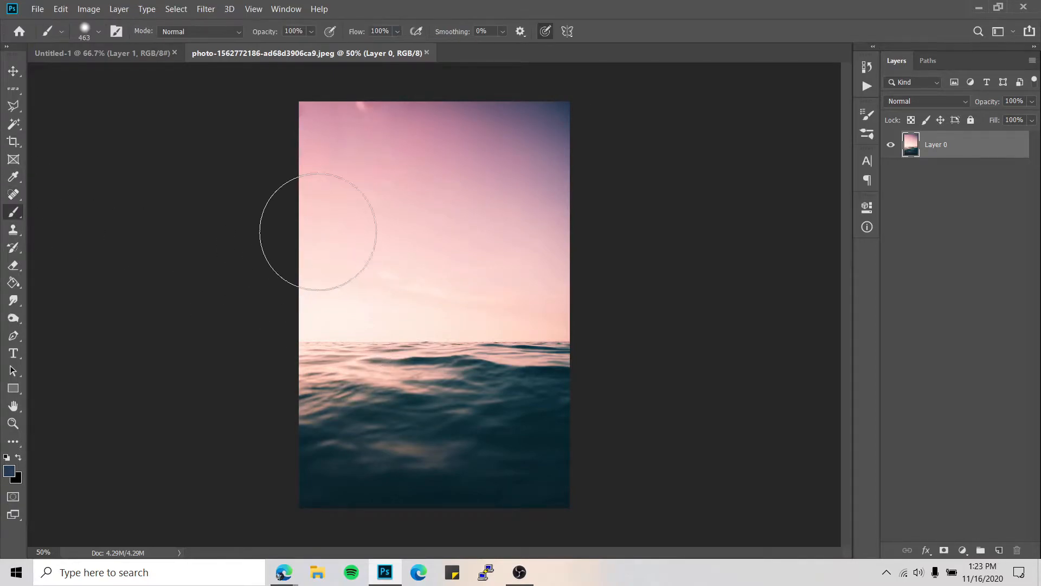
pyautogui.moveTo(437, 245); pyautogui.dragTo(385, 244)
pyautogui.moveTo(404, 190)
pyautogui.mouseDown()
pyautogui.moveTo(449, 268)
pyautogui.moveTo(358, 212)
pyautogui.moveTo(451, 214)
pyautogui.moveTo(441, 240)
pyautogui.mouseUp()
pyautogui.hotkey('ctrl', 'z')
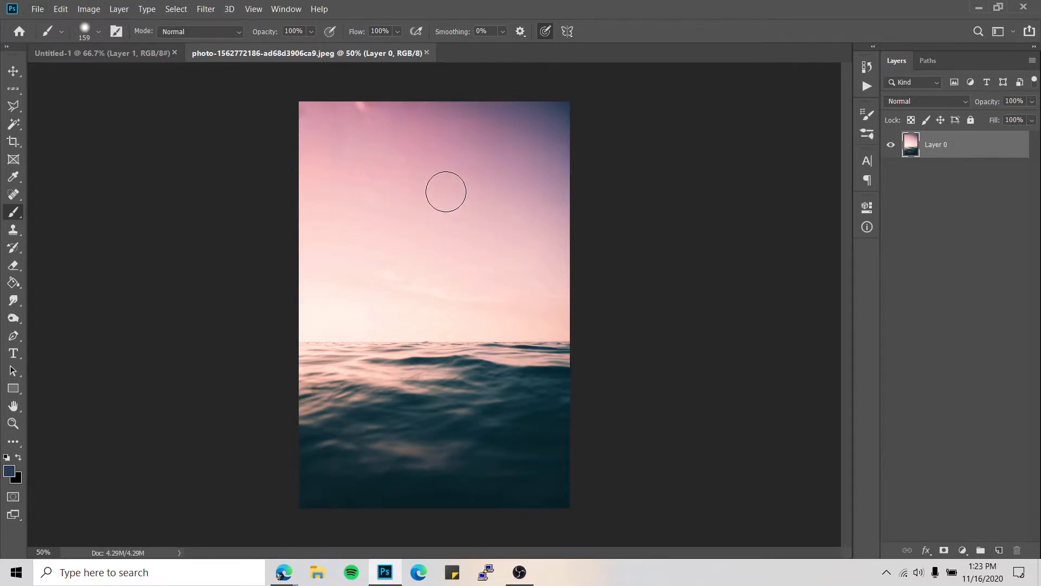
# Step: Sample the pale pink near the horizon, reduce the brush to 60 px, and paint a trial stroke down the sky's left side
pyautogui.moveTo(551, 108)
pyautogui.mouseDown()
pyautogui.moveTo(567, 100)
pyautogui.moveTo(441, 201)
pyautogui.moveTo(415, 286)
pyautogui.moveTo(422, 277)
pyautogui.moveTo(305, 332)
pyautogui.mouseUp()
pyautogui.moveTo(418, 265); pyautogui.dragTo(402, 269)
pyautogui.moveTo(312, 195)
pyautogui.mouseDown()
pyautogui.moveTo(312, 277)
pyautogui.moveTo(318, 190)
pyautogui.moveTo(316, 278)
pyautogui.moveTo(315, 209)
pyautogui.mouseUp()
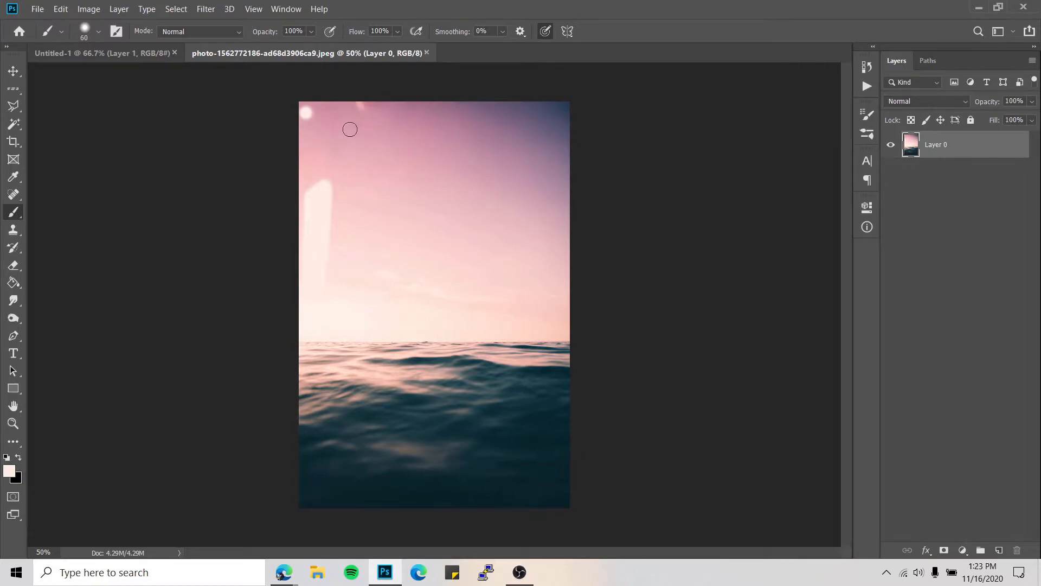
# Step: Paint connected straight brush lines forming a wide rectangle across the upper sky, with a diagonal and loose strokes inside it
pyautogui.keyDown('shift'); pyautogui.click(561, 162); pyautogui.keyUp('shift')
pyautogui.keyDown('shift'); pyautogui.click(559, 110); pyautogui.keyUp('shift')
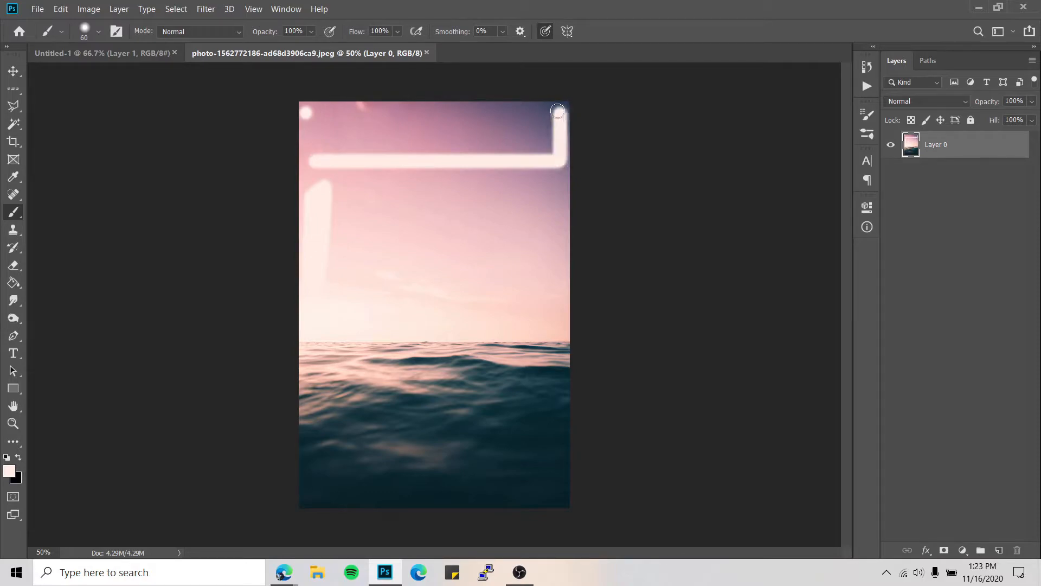
pyautogui.keyDown('shift'); pyautogui.click(310, 115); pyautogui.keyUp('shift')
pyautogui.keyDown('shift'); pyautogui.click(321, 164); pyautogui.keyUp('shift')
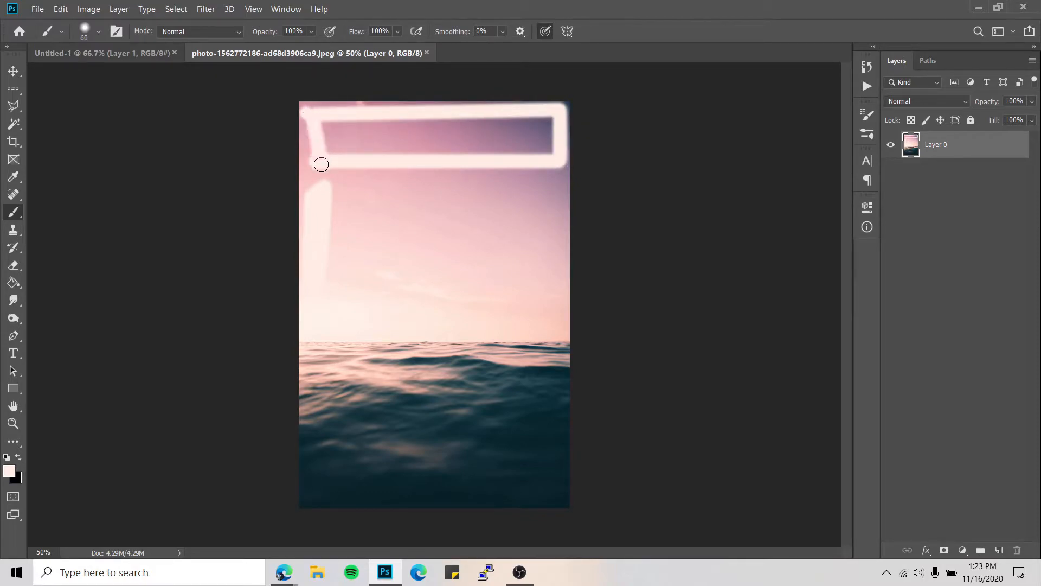
pyautogui.keyDown('shift'); pyautogui.click(544, 119); pyautogui.keyUp('shift')
pyautogui.moveTo(544, 121)
pyautogui.mouseDown()
pyautogui.moveTo(539, 159)
pyautogui.moveTo(373, 158)
pyautogui.moveTo(479, 128)
pyautogui.moveTo(409, 132)
pyautogui.moveTo(483, 130)
pyautogui.moveTo(577, 157)
pyautogui.moveTo(529, 128)
pyautogui.moveTo(343, 135)
pyautogui.moveTo(385, 159)
pyautogui.moveTo(264, 135)
pyautogui.moveTo(258, 203)
pyautogui.mouseUp()
# Step: Undo all the pale pink brush strokes painted on the sky
pyautogui.hotkey('ctrl', 'z')
pyautogui.hotkey('ctrl', 'z')
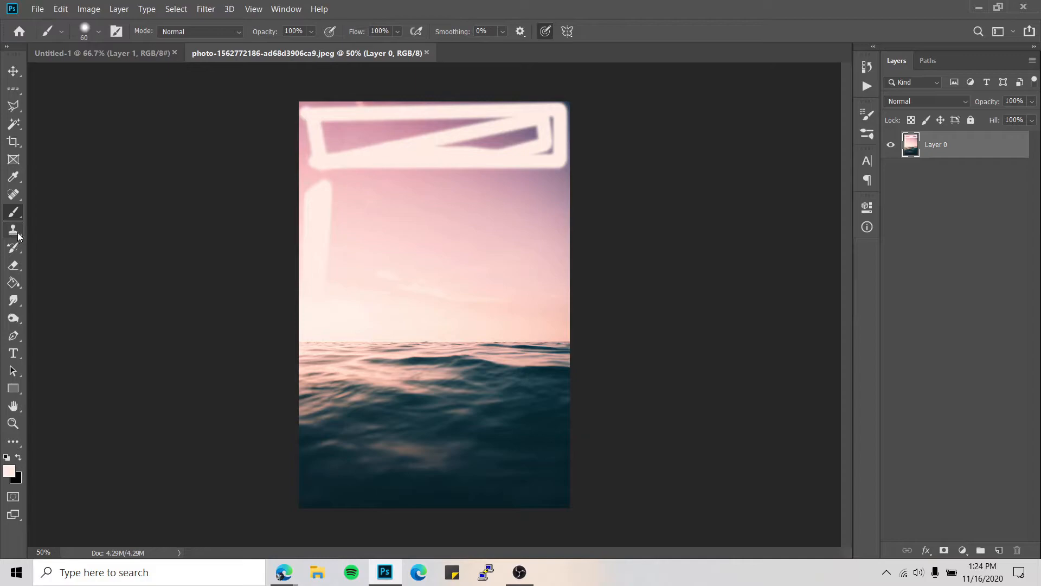
pyautogui.hotkey('ctrl', 'z')
pyautogui.hotkey('ctrl', 'z')
pyautogui.hotkey('ctrl', 'z')
pyautogui.hotkey('ctrl', 'z')
pyautogui.hotkey('ctrl', 'z')
pyautogui.hotkey('ctrl', 'z')
pyautogui.hotkey('ctrl', 'z')
pyautogui.hotkey('ctrl', 'z')
pyautogui.hotkey('ctrl', 'z')
pyautogui.hotkey('ctrl', 'z')
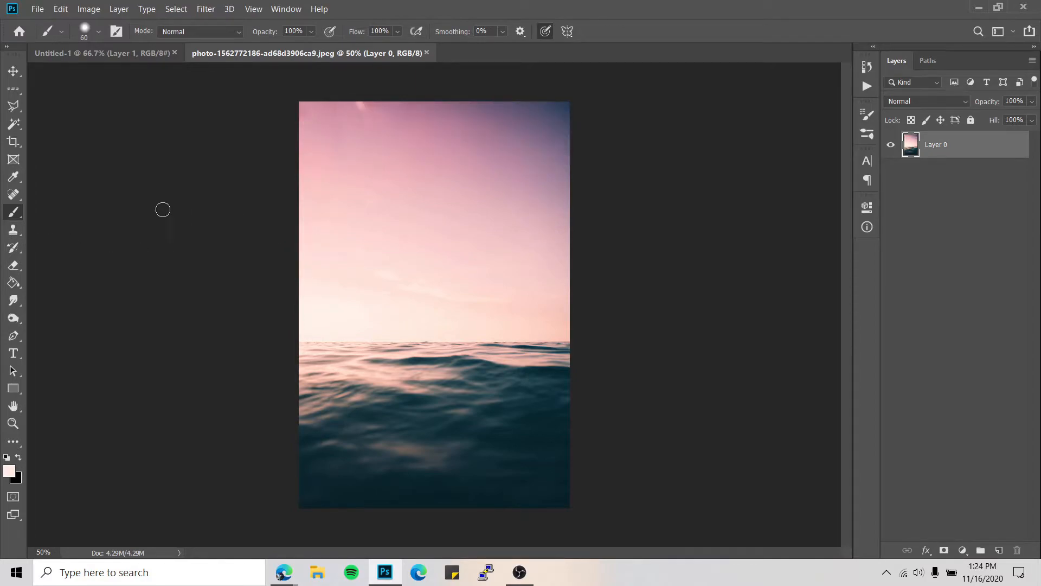
# Step: Switch to the Clone Stamp tool, dismiss the missing source warning, and enlarge its brush to 275 px
pyautogui.click(15, 228)
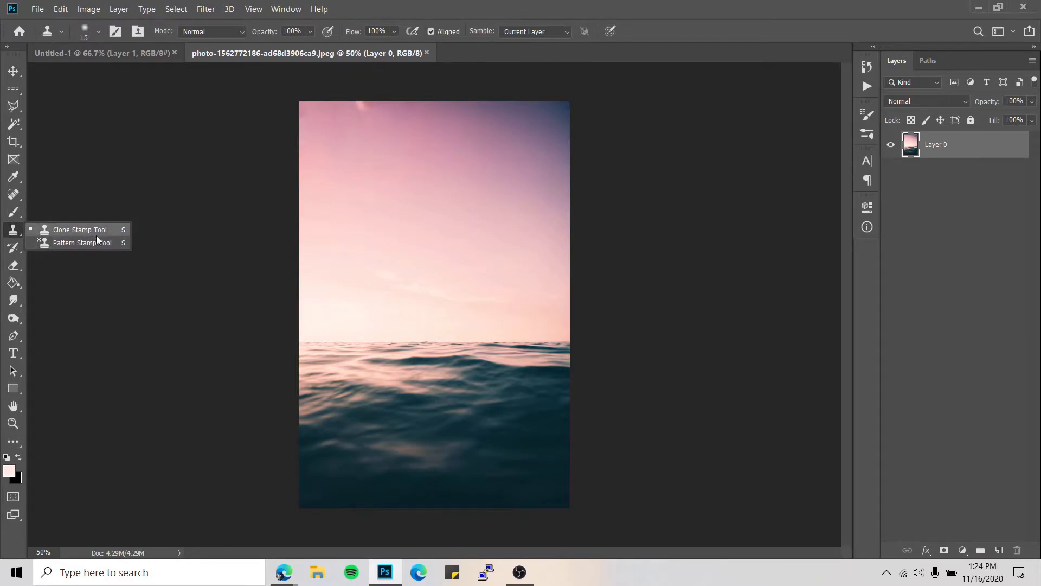
pyautogui.click(111, 223)
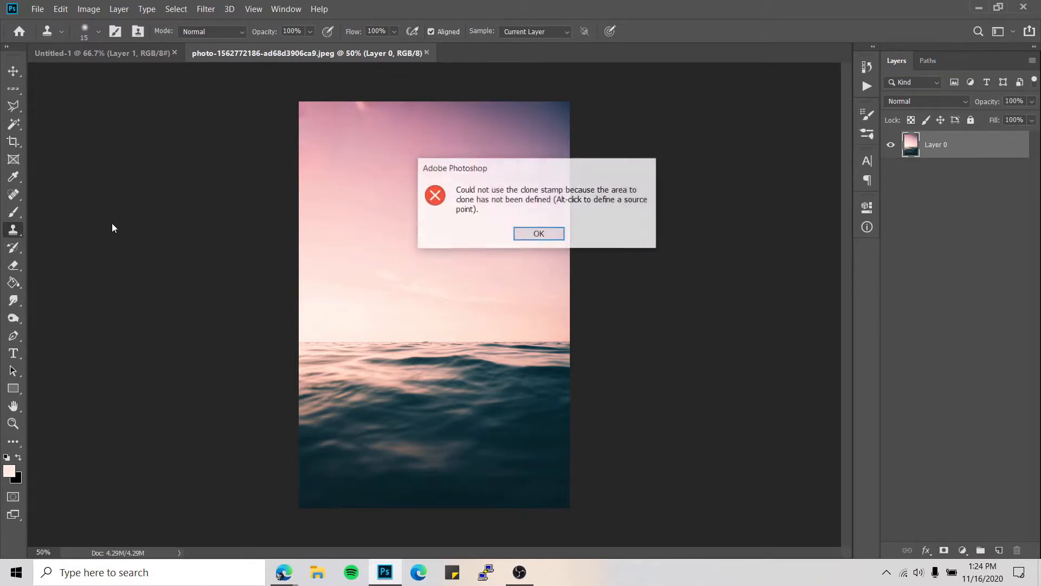
pyautogui.click(539, 234)
pyautogui.moveTo(349, 218); pyautogui.dragTo(395, 236)
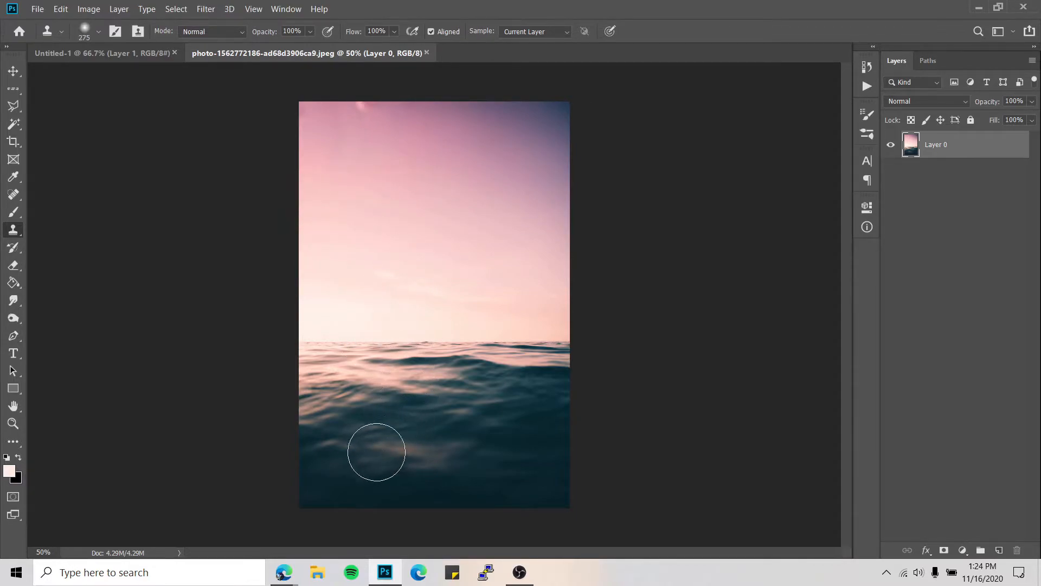
# Step: Try cloning water from the photo's lower-left sea over the waves below the horizon, and undo the cloning
pyautogui.keyDown('alt'); pyautogui.click(357, 471); pyautogui.keyUp('alt')
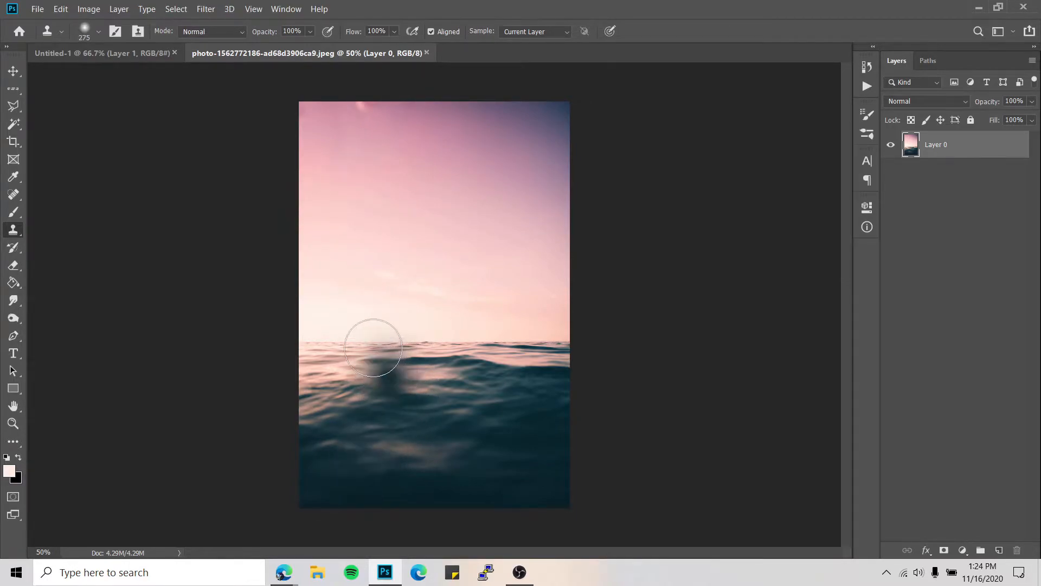
pyautogui.moveTo(341, 379)
pyautogui.mouseDown()
pyautogui.moveTo(436, 377)
pyautogui.moveTo(338, 372)
pyautogui.moveTo(388, 408)
pyautogui.moveTo(384, 429)
pyautogui.moveTo(313, 413)
pyautogui.mouseUp()
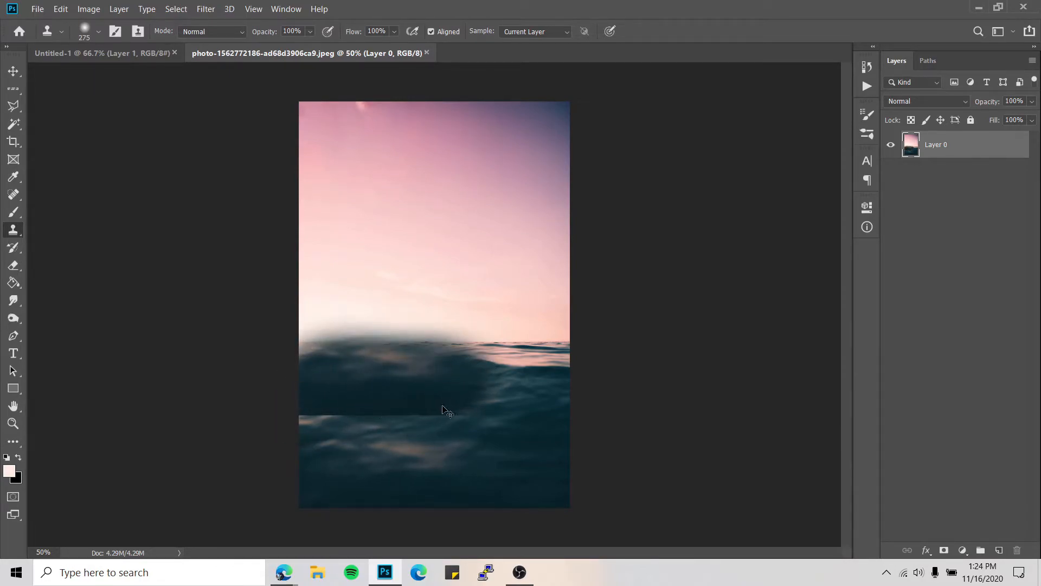
pyautogui.hotkey('ctrl', 'z')
# Step: Clone dark water from the photo's lower-right sea over the lighter waves and horizon on the left, undoing the last change
pyautogui.keyDown('alt'); pyautogui.click(511, 440); pyautogui.keyUp('alt')
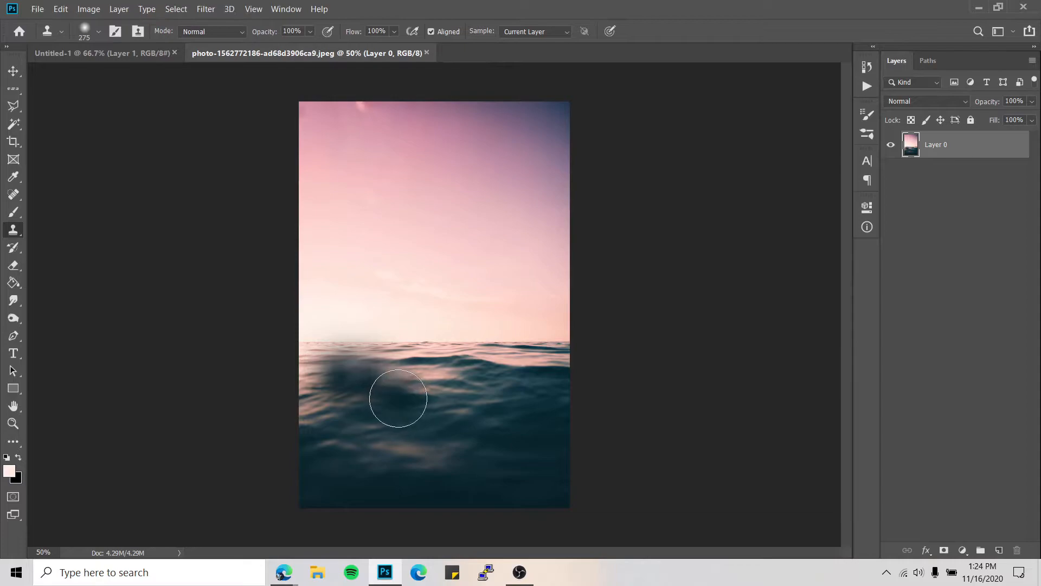
pyautogui.moveTo(415, 449)
pyautogui.mouseDown()
pyautogui.moveTo(433, 452)
pyautogui.moveTo(394, 411)
pyautogui.moveTo(426, 419)
pyautogui.moveTo(456, 376)
pyautogui.moveTo(430, 372)
pyautogui.moveTo(342, 405)
pyautogui.moveTo(319, 373)
pyautogui.moveTo(327, 392)
pyautogui.moveTo(340, 365)
pyautogui.moveTo(539, 365)
pyautogui.mouseUp()
pyautogui.keyDown('alt'); pyautogui.click(516, 438); pyautogui.keyUp('alt')
pyautogui.hotkey('ctrl', 'z')
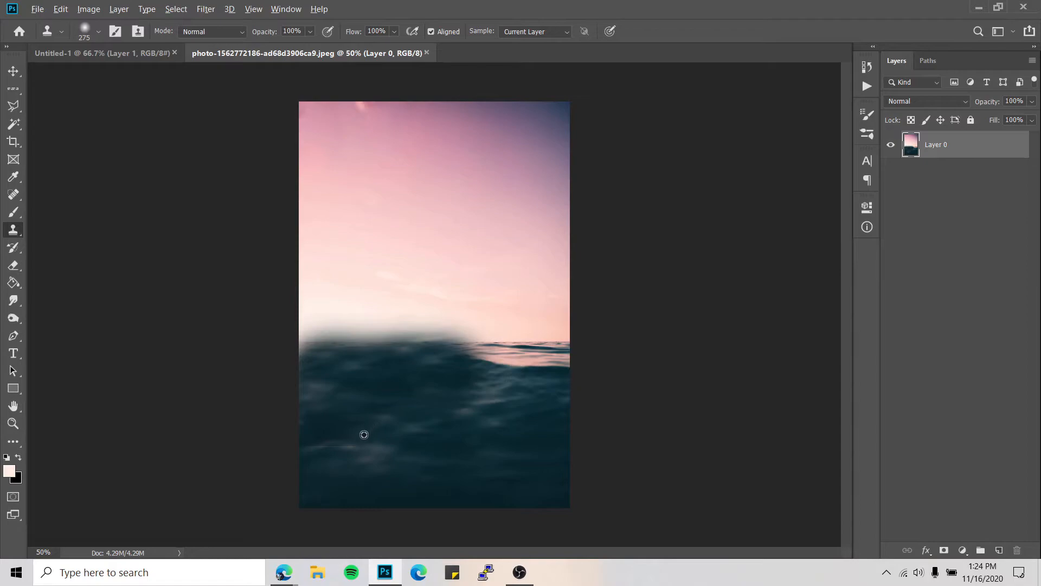
# Step: Clone dark water over the waves and horizon on the photo's right side, then try erasing a patch and undo the erasing
pyautogui.moveTo(468, 355)
pyautogui.mouseDown()
pyautogui.moveTo(544, 355)
pyautogui.moveTo(406, 349)
pyautogui.moveTo(418, 342)
pyautogui.mouseUp()
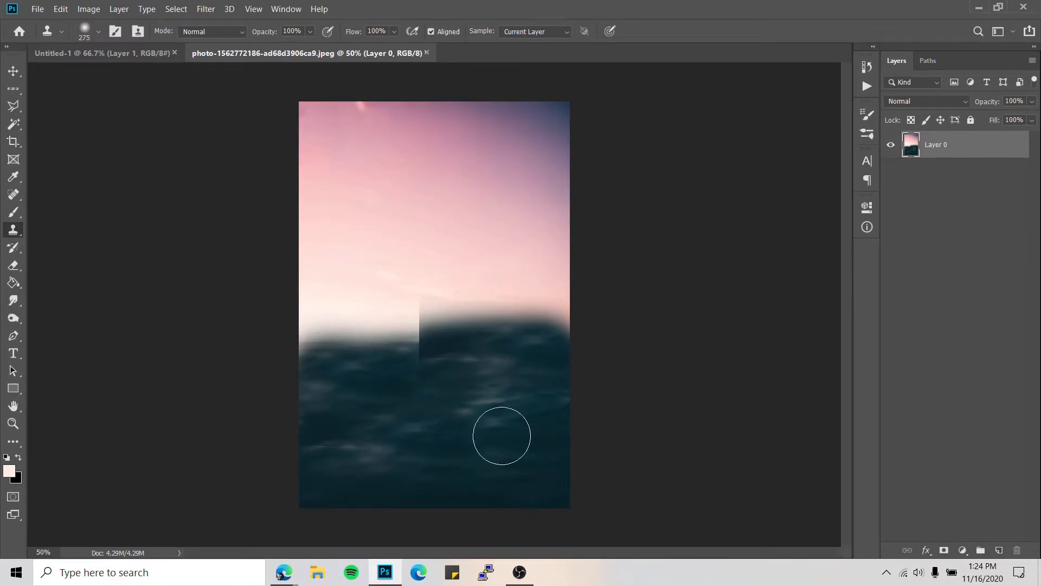
pyautogui.click(13, 266)
pyautogui.moveTo(458, 402)
pyautogui.mouseDown()
pyautogui.moveTo(553, 353)
pyautogui.moveTo(450, 331)
pyautogui.mouseUp()
pyautogui.hotkey('ctrl', 'z')
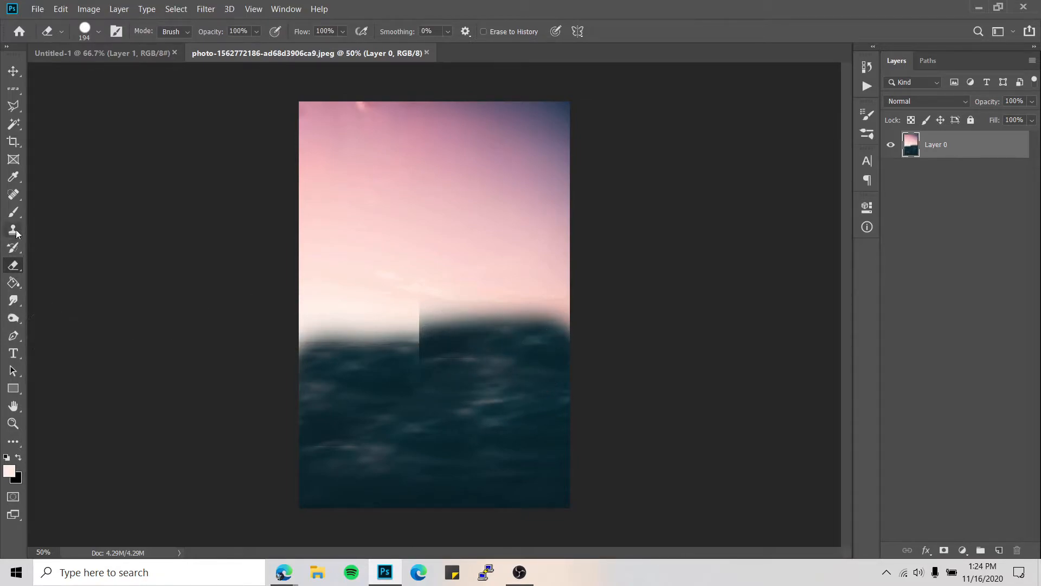
# Step: Switch to the Spot Healing Brush tool and undo all the cloned water to restore the original sea and horizon
pyautogui.click(13, 212)
pyautogui.click(13, 194)
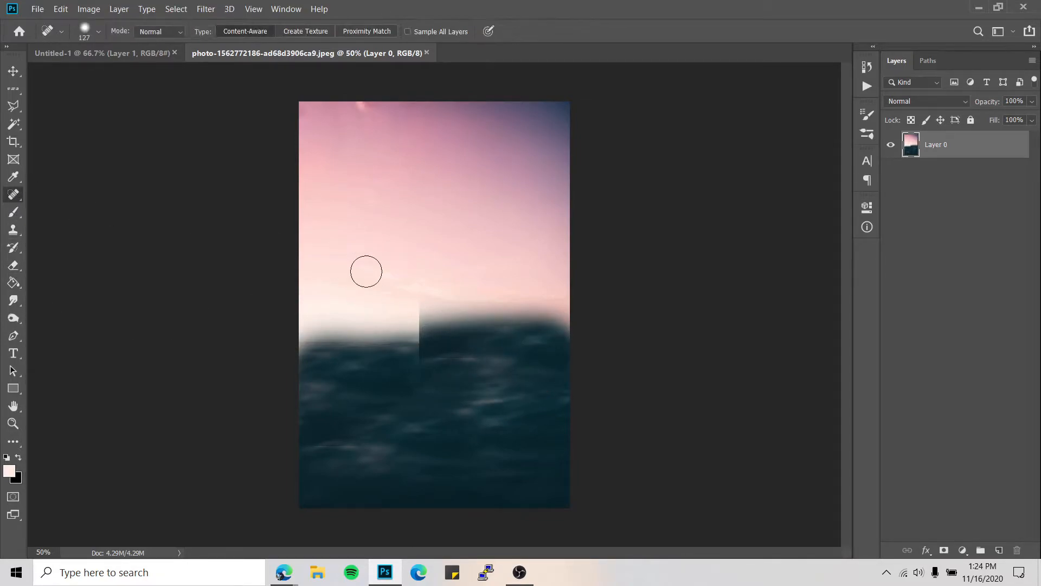
pyautogui.hotkey('ctrl', 'z')
pyautogui.hotkey('ctrl', 'z')
pyautogui.hotkey('ctrl', 'z')
pyautogui.hotkey('ctrl', 'z')
pyautogui.hotkey('ctrl', 'z')
pyautogui.hotkey('ctrl', 'z')
pyautogui.hotkey('ctrl', 'z')
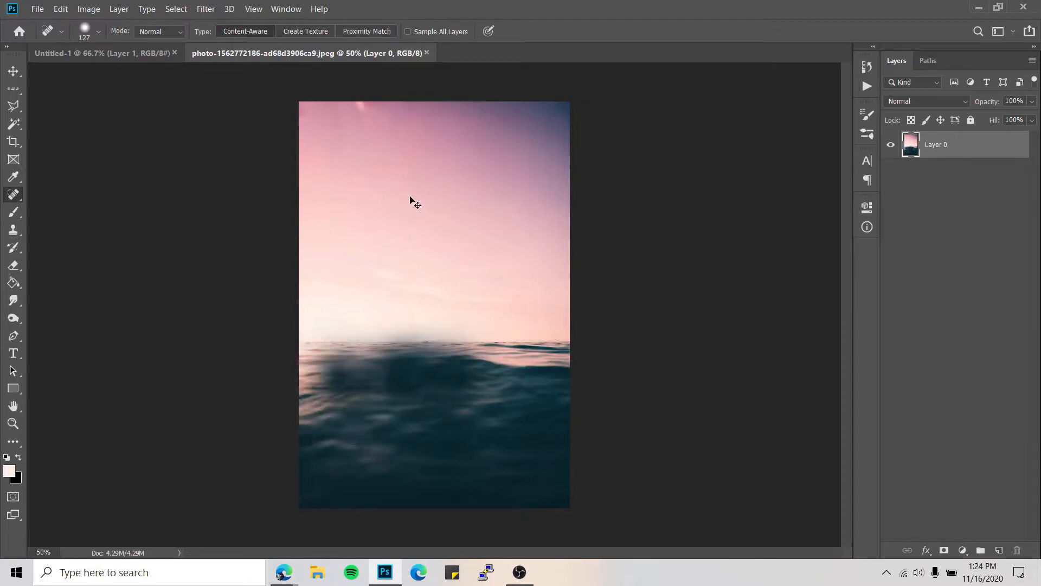
pyautogui.hotkey('ctrl', 'z')
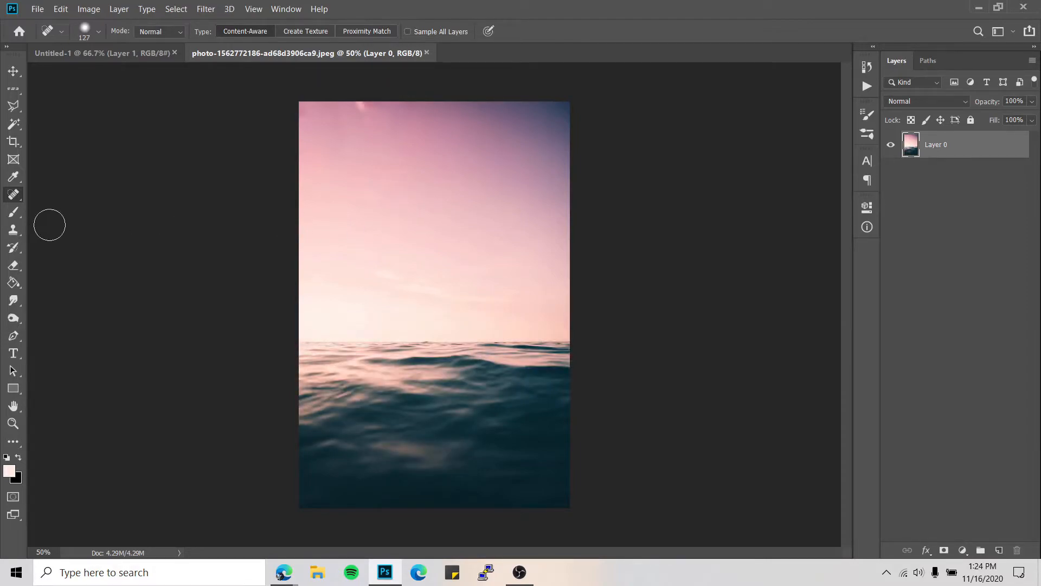
# Step: Switch to the History Brush tool and enlarge its soft brush to 290 px
pyautogui.click(11, 248)
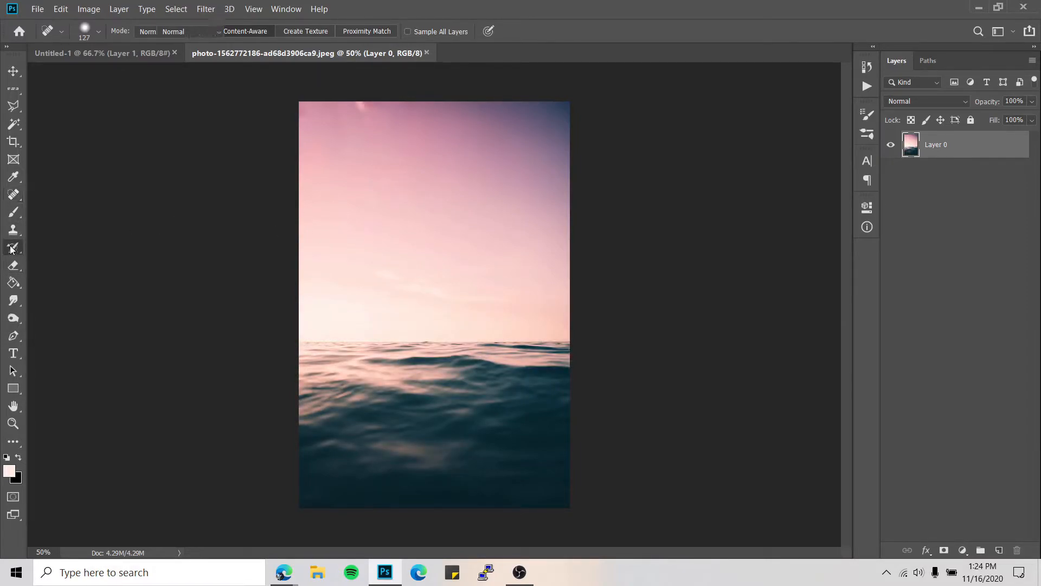
pyautogui.click(56, 247)
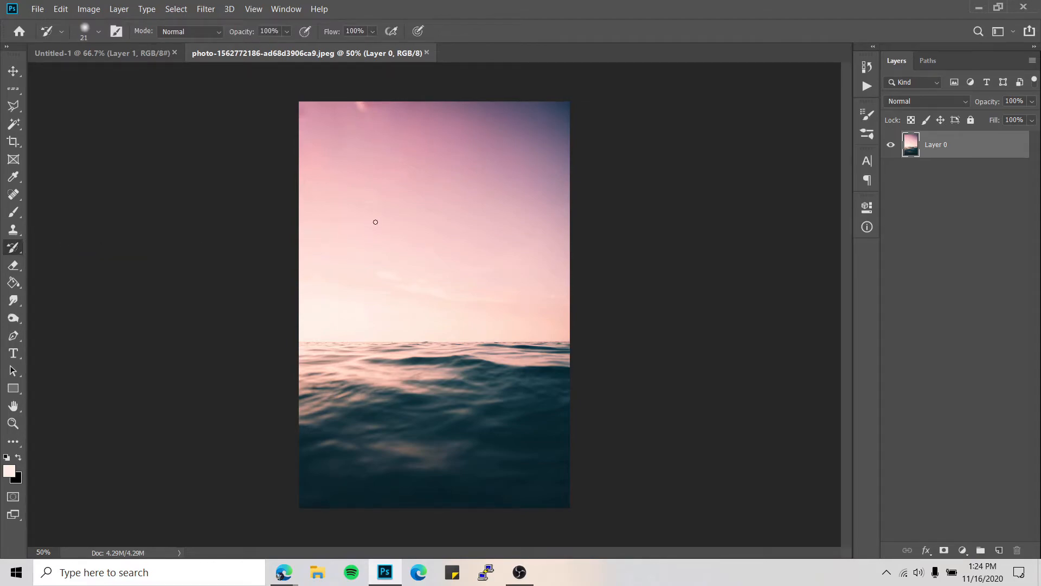
pyautogui.moveTo(373, 236); pyautogui.dragTo(432, 222)
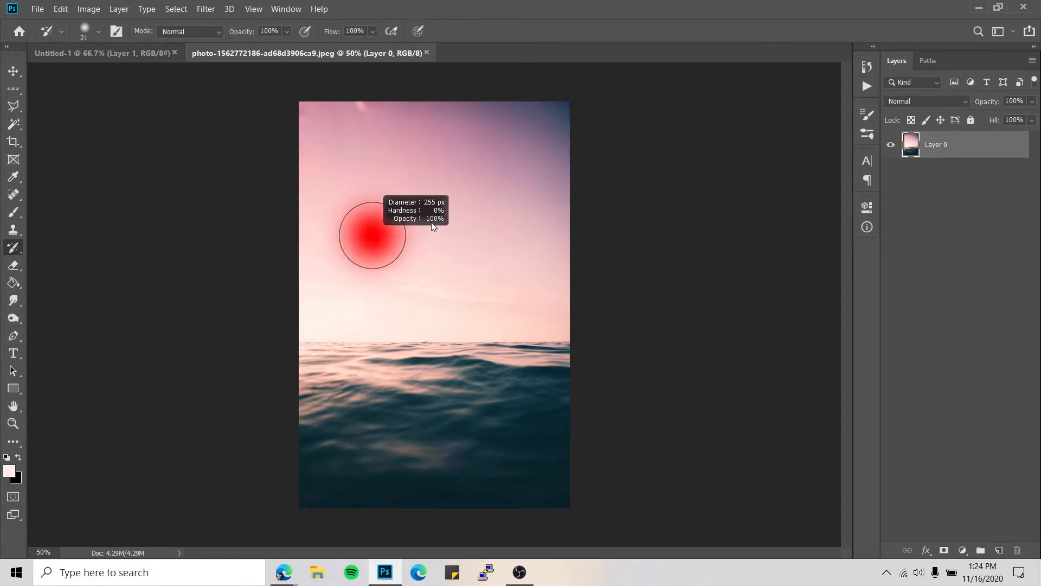
# Step: Paint a pale pink loop on the sky with the Brush tool, and restore the sky over it with the History Brush
pyautogui.click(14, 212)
pyautogui.moveTo(472, 238)
pyautogui.mouseDown()
pyautogui.moveTo(340, 239)
pyautogui.moveTo(329, 252)
pyautogui.mouseUp()
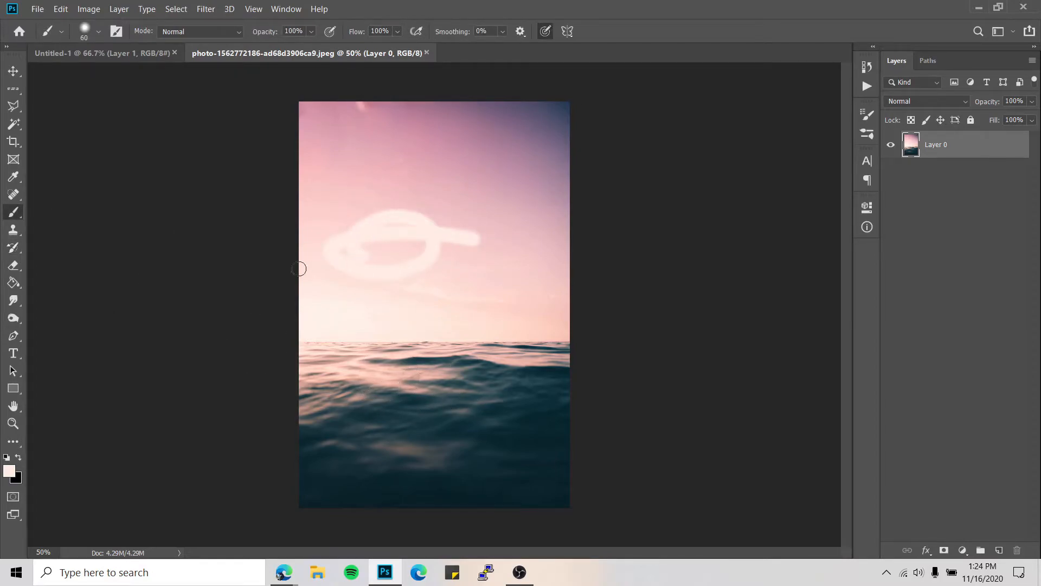
pyautogui.click(14, 247)
pyautogui.moveTo(478, 238)
pyautogui.mouseDown()
pyautogui.moveTo(405, 282)
pyautogui.moveTo(382, 260)
pyautogui.mouseUp()
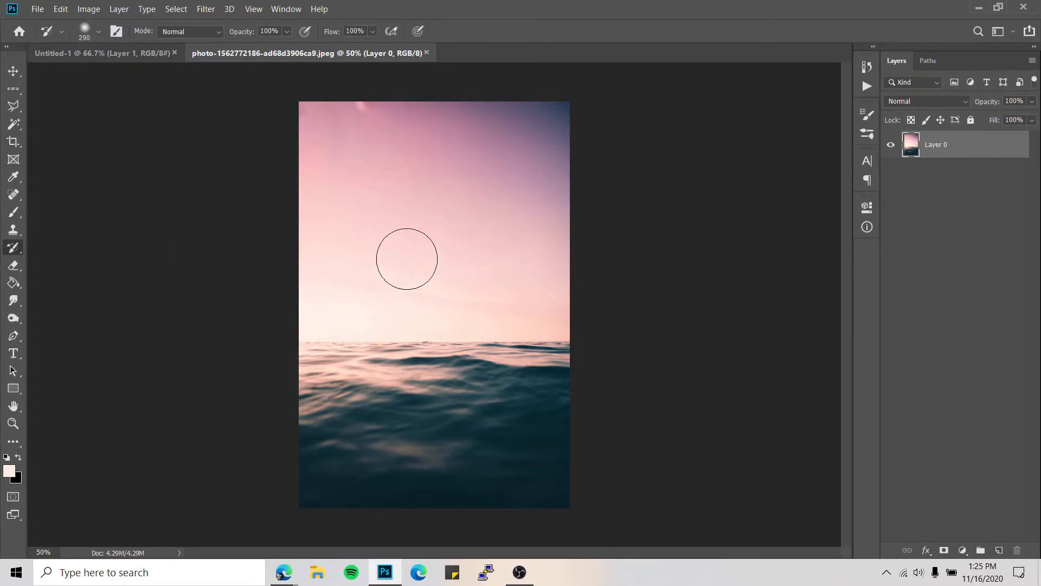
# Step: Try erasing parts of the sky and sea with the Eraser tool, and undo the erasing
pyautogui.click(12, 264)
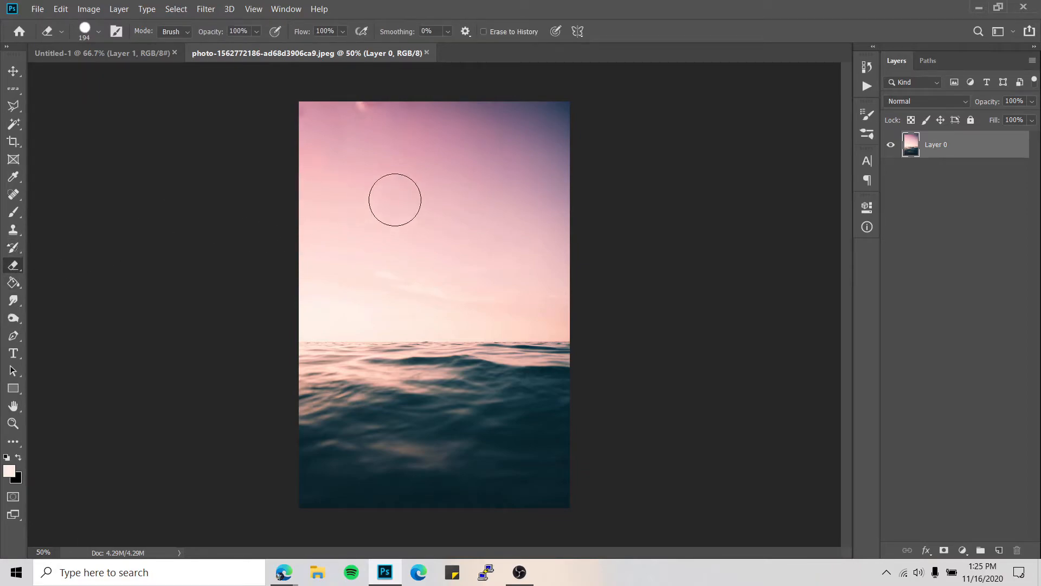
pyautogui.moveTo(437, 148); pyautogui.dragTo(470, 153)
pyautogui.moveTo(577, 109)
pyautogui.mouseDown()
pyautogui.moveTo(251, 153)
pyautogui.moveTo(700, 227)
pyautogui.moveTo(369, 415)
pyautogui.mouseUp()
pyautogui.moveTo(432, 432)
pyautogui.mouseDown()
pyautogui.moveTo(662, 406)
pyautogui.moveTo(565, 446)
pyautogui.moveTo(528, 237)
pyautogui.moveTo(689, 325)
pyautogui.moveTo(646, 329)
pyautogui.moveTo(407, 253)
pyautogui.mouseUp()
pyautogui.hotkey('ctrl', 'z')
# Step: Try filling the sky with the pale pink foreground color using the Paint Bucket tool, and undo the fill
pyautogui.click(13, 283)
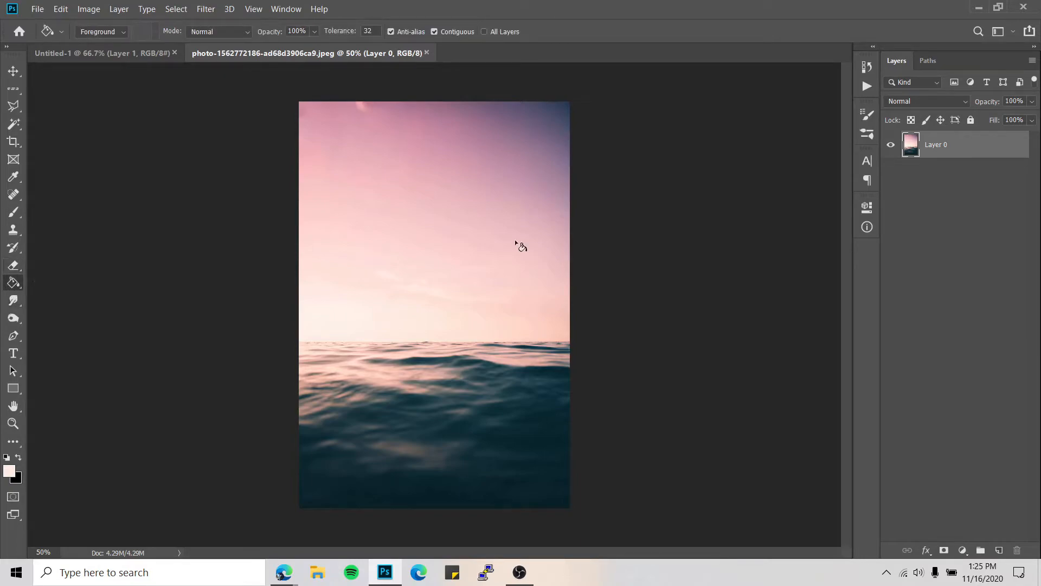
pyautogui.click(464, 211)
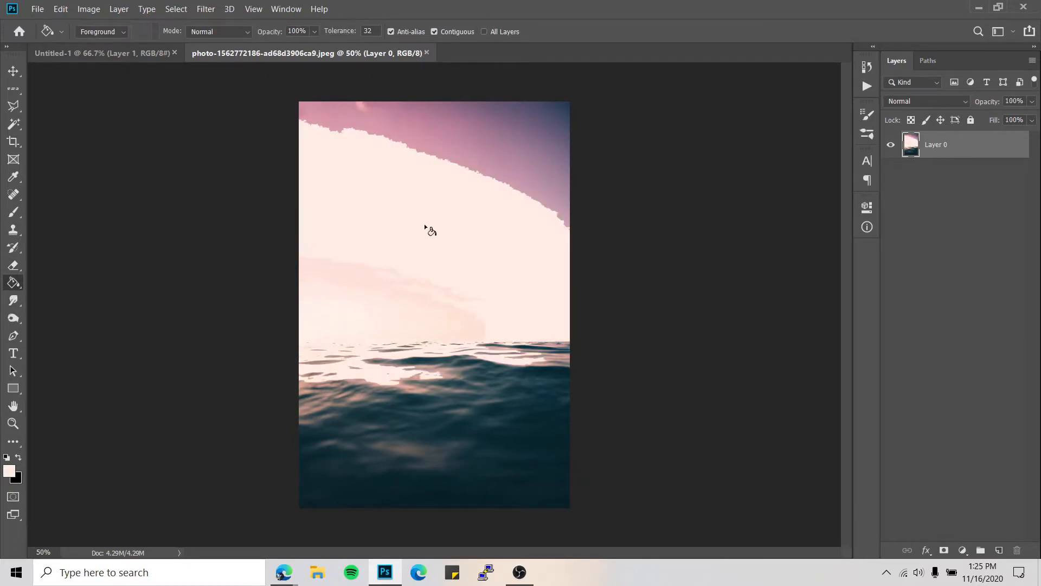
pyautogui.hotkey('ctrl', 'z')
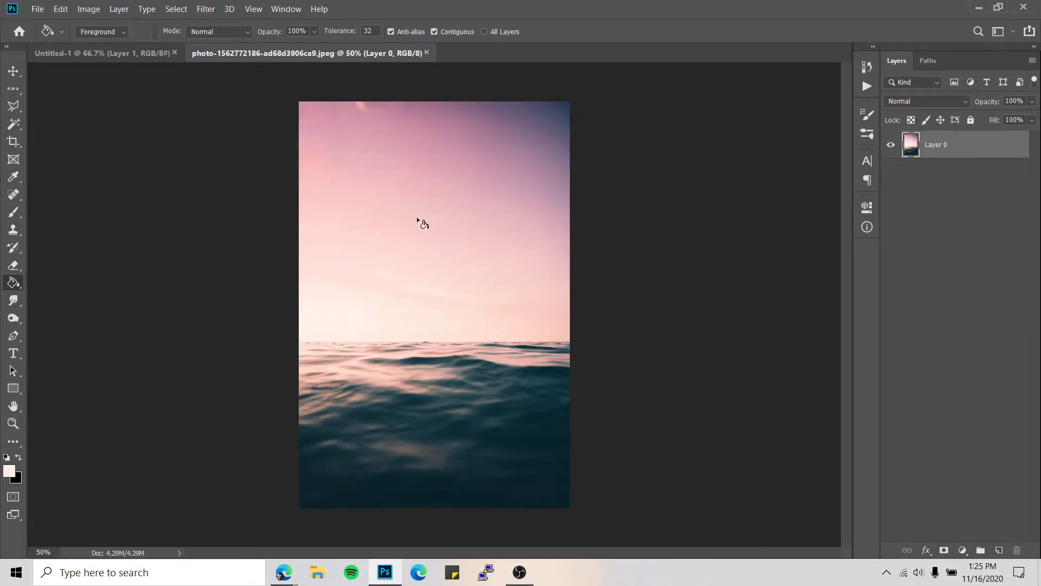
# Step: Set the foreground color to pure red, ff0000
pyautogui.click(8, 472)
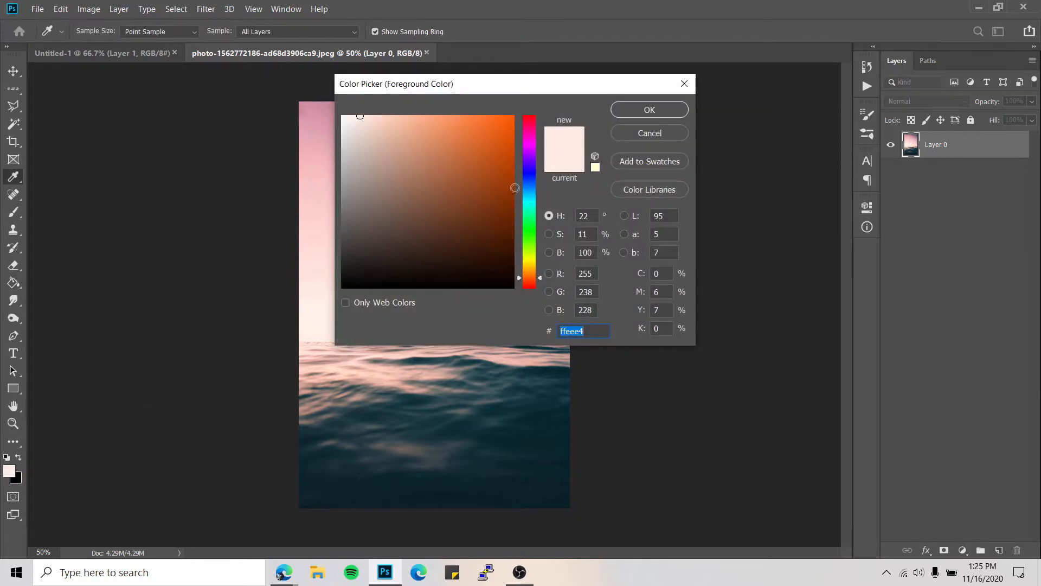
pyautogui.moveTo(523, 211); pyautogui.dragTo(532, 127)
pyautogui.click(497, 131)
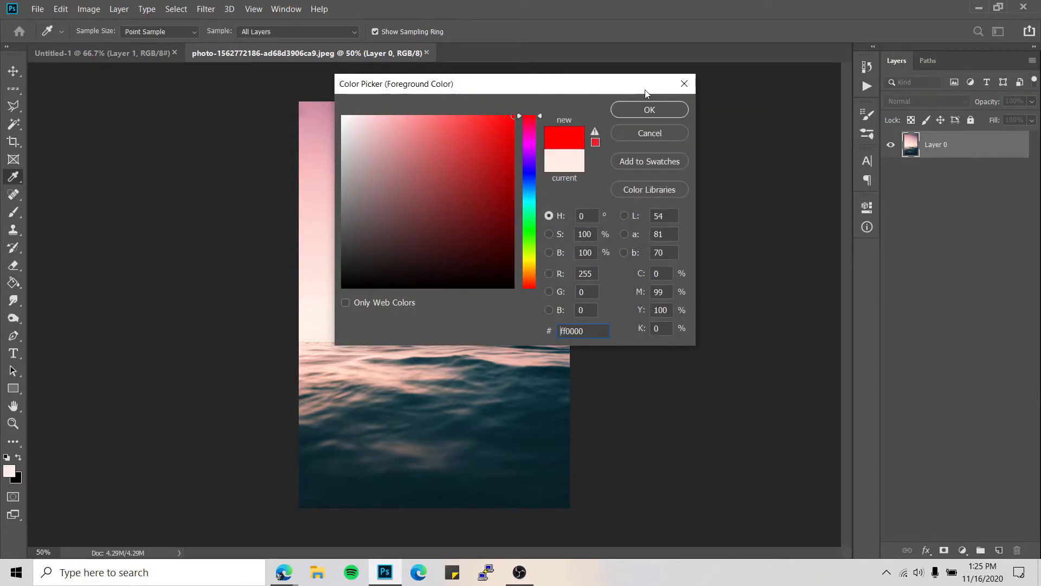
pyautogui.click(650, 110)
# Step: Try filling several areas of the sky with red using the Paint Bucket tool, and undo all the red fills
pyautogui.click(447, 136)
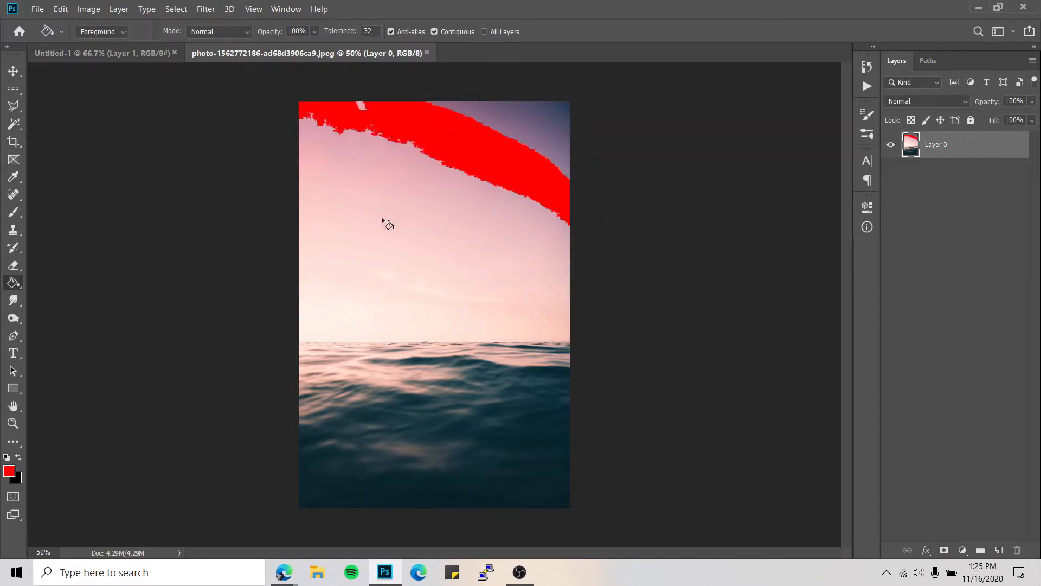
pyautogui.click(366, 292)
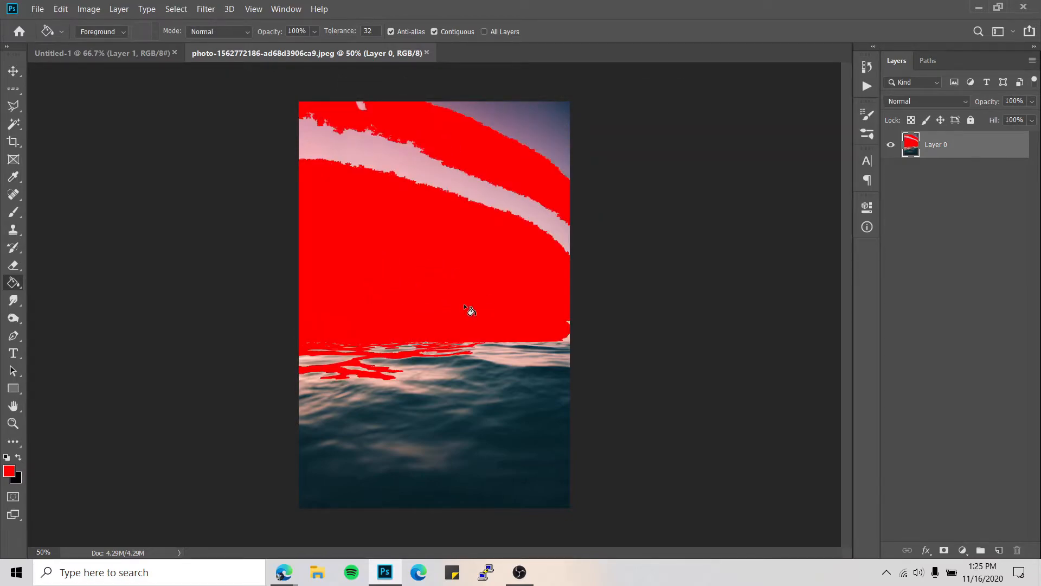
pyautogui.hotkey('ctrl', 'z')
pyautogui.click(537, 118)
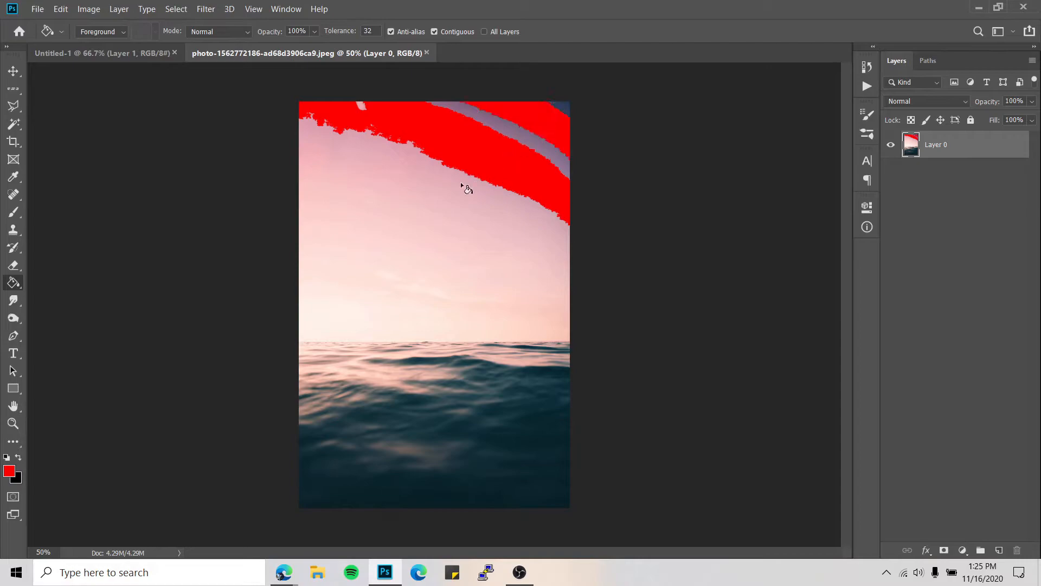
pyautogui.click(432, 314)
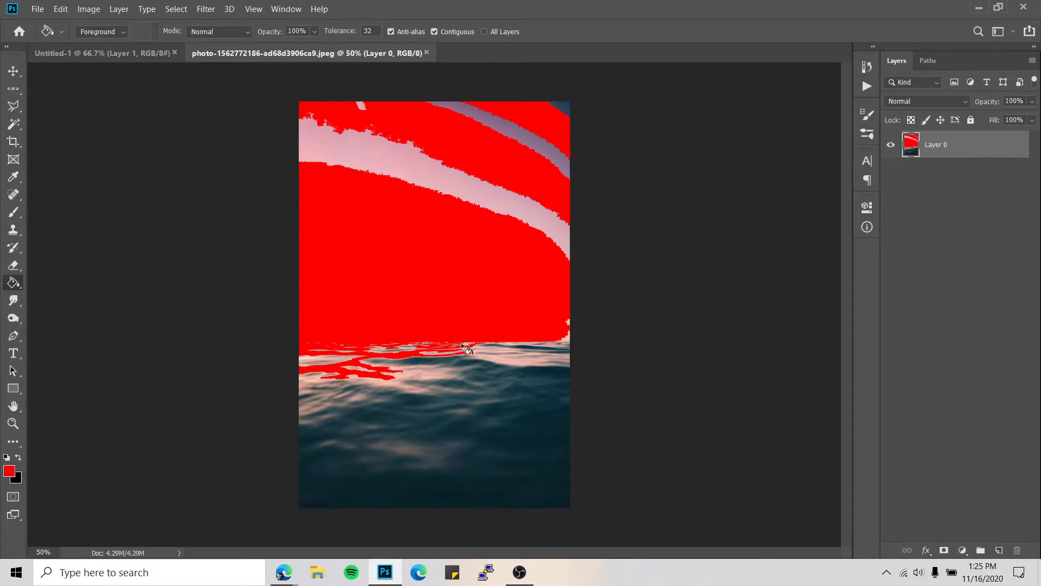
pyautogui.hotkey('ctrl', 'z')
pyautogui.hotkey('ctrl', 'z')
pyautogui.hotkey('ctrl', 'z')
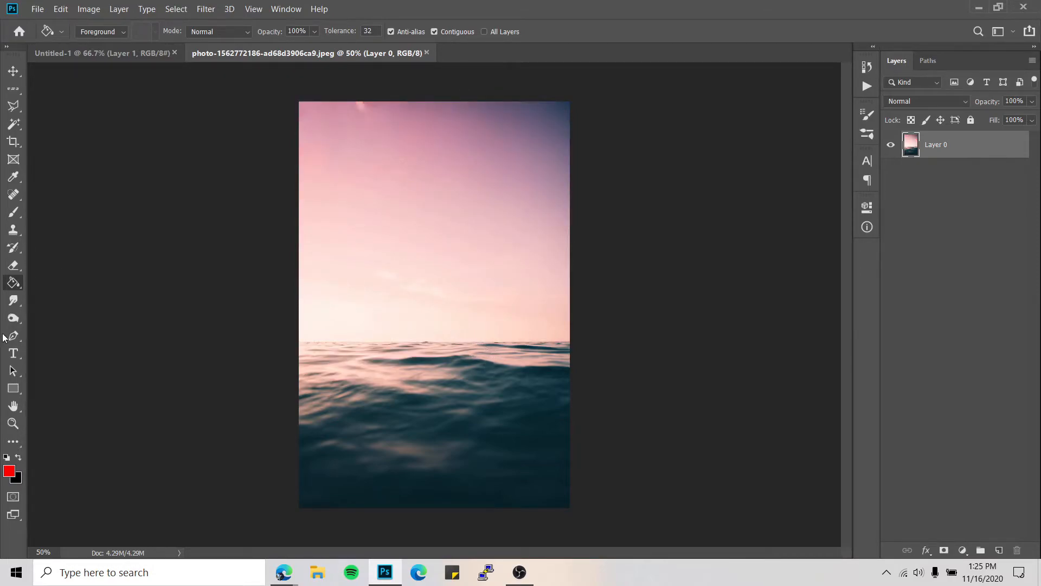
# Step: Switch to the Smudge tool and choose a soft round brush for it
pyautogui.click(13, 302)
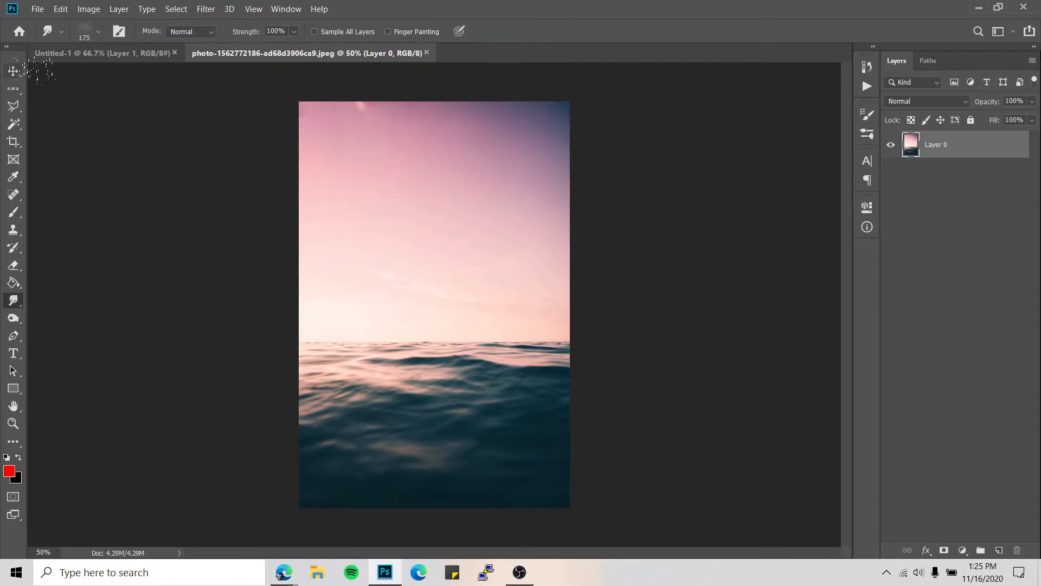
pyautogui.rightClick(375, 161)
pyautogui.click(446, 317)
pyautogui.click(441, 123)
# Step: Try smudging the waves along the horizon with the 175 px brush, and undo the smudging
pyautogui.moveTo(413, 349)
pyautogui.mouseDown()
pyautogui.moveTo(493, 349)
pyautogui.moveTo(449, 329)
pyautogui.moveTo(444, 363)
pyautogui.moveTo(430, 361)
pyautogui.moveTo(433, 339)
pyautogui.mouseUp()
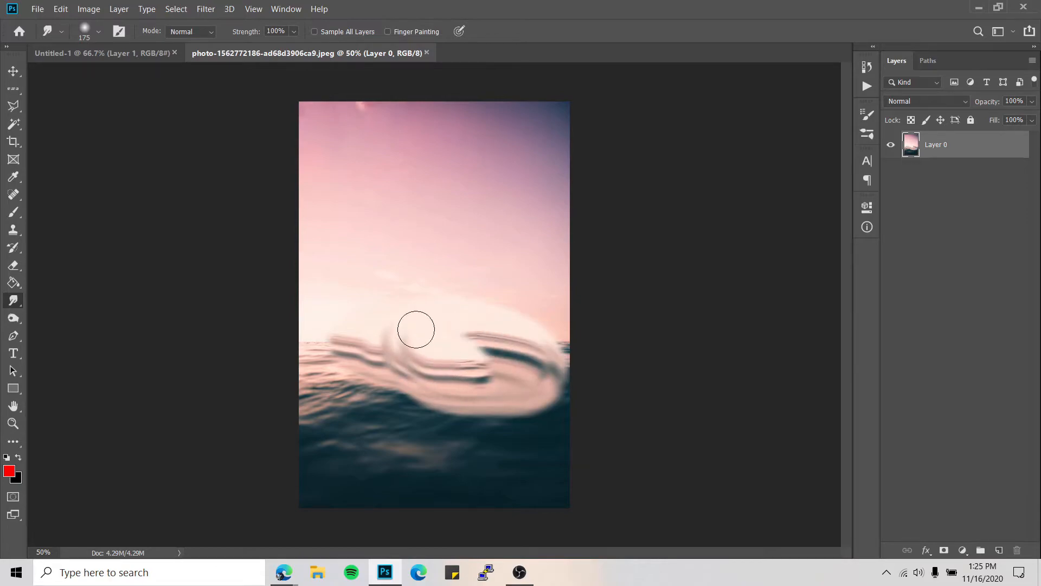
pyautogui.hotkey('ctrl', 'z')
pyautogui.hotkey('ctrl', 'z')
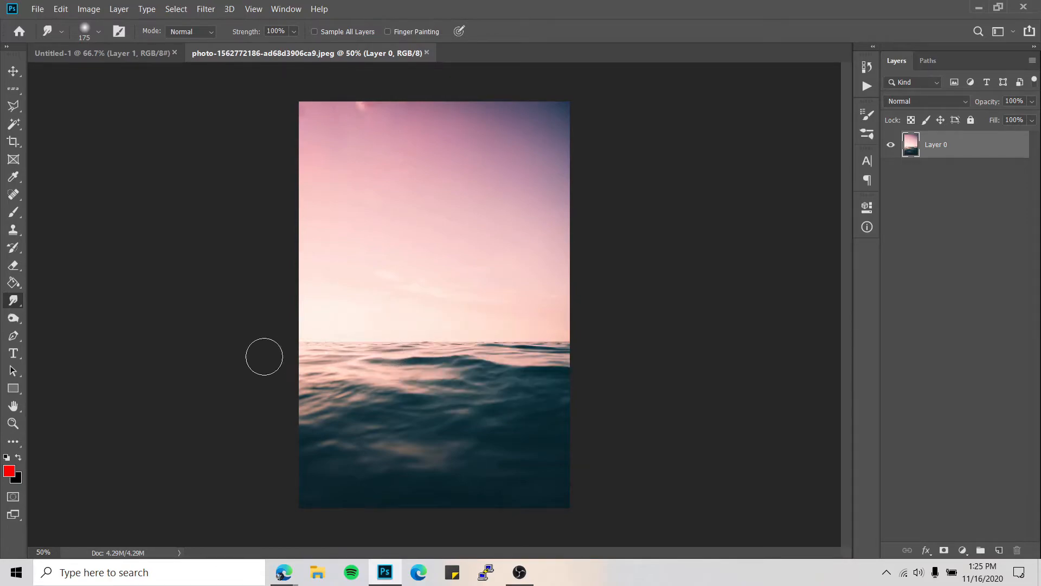
# Step: Look at the Dodge tool, then switch to the Blur tool and try it along the horizon
pyautogui.click(10, 319)
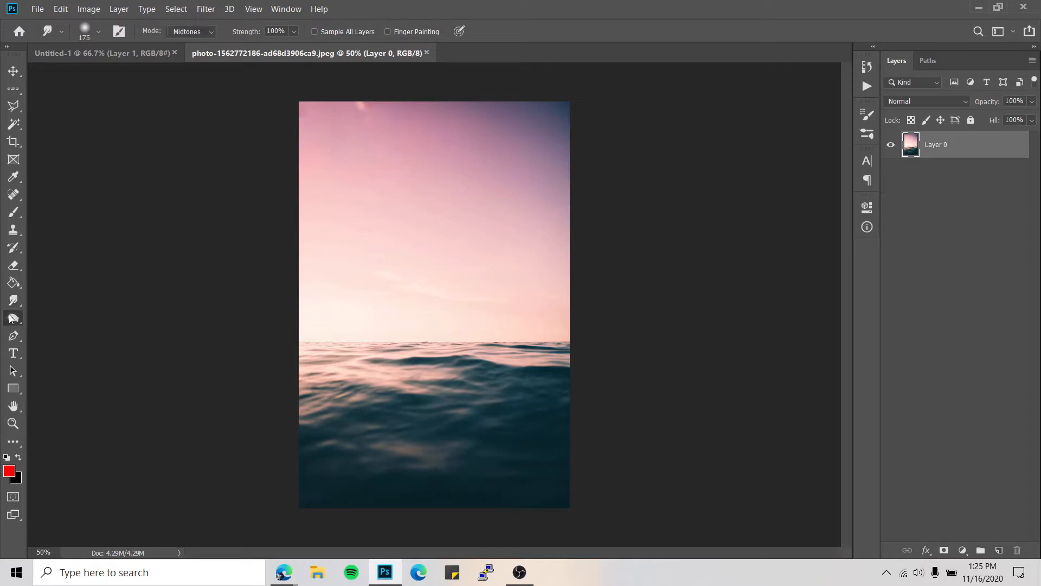
pyautogui.click(55, 318)
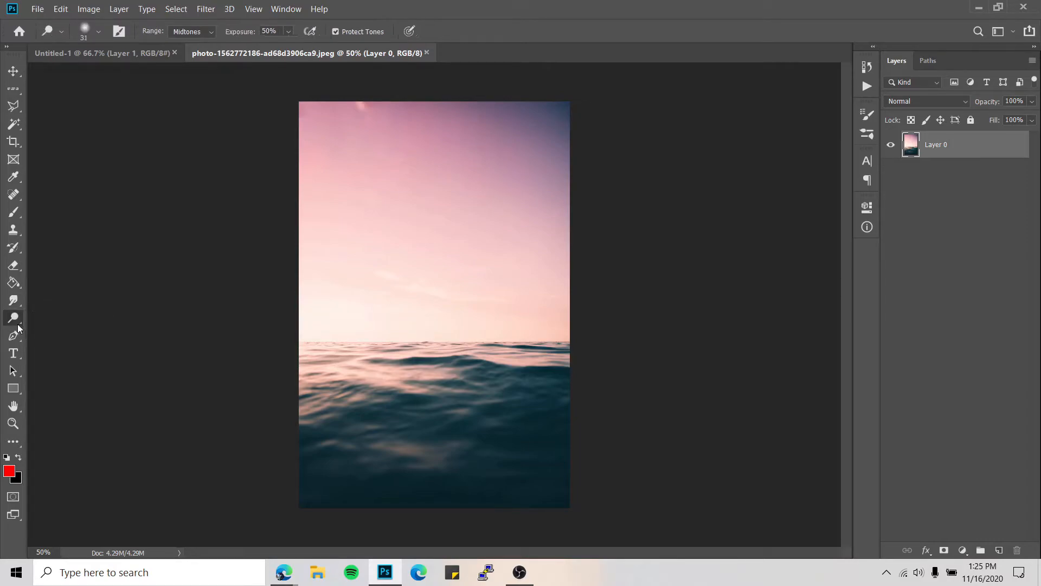
pyautogui.click(14, 300)
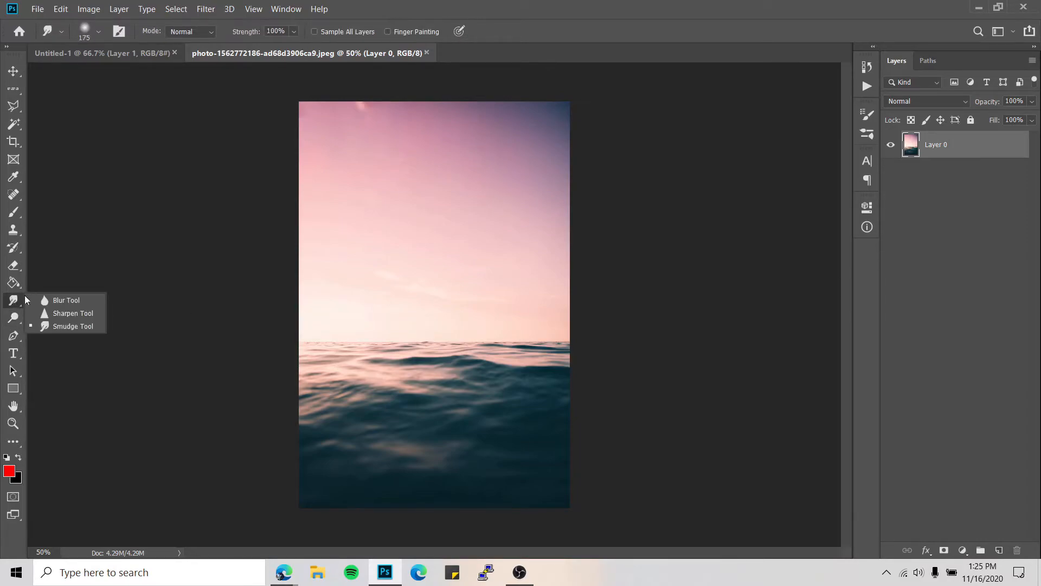
pyautogui.click(88, 299)
pyautogui.moveTo(358, 342); pyautogui.dragTo(438, 348)
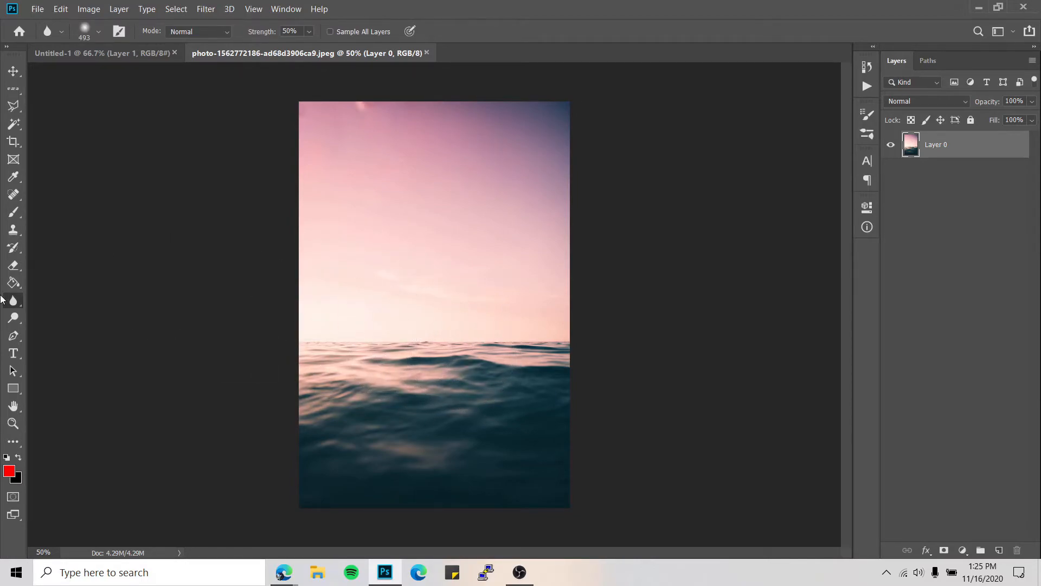
# Step: Switch to the Dodge tool, enlarge its brush to 188 px and raise the brush hardness
pyautogui.click(14, 318)
pyautogui.click(57, 320)
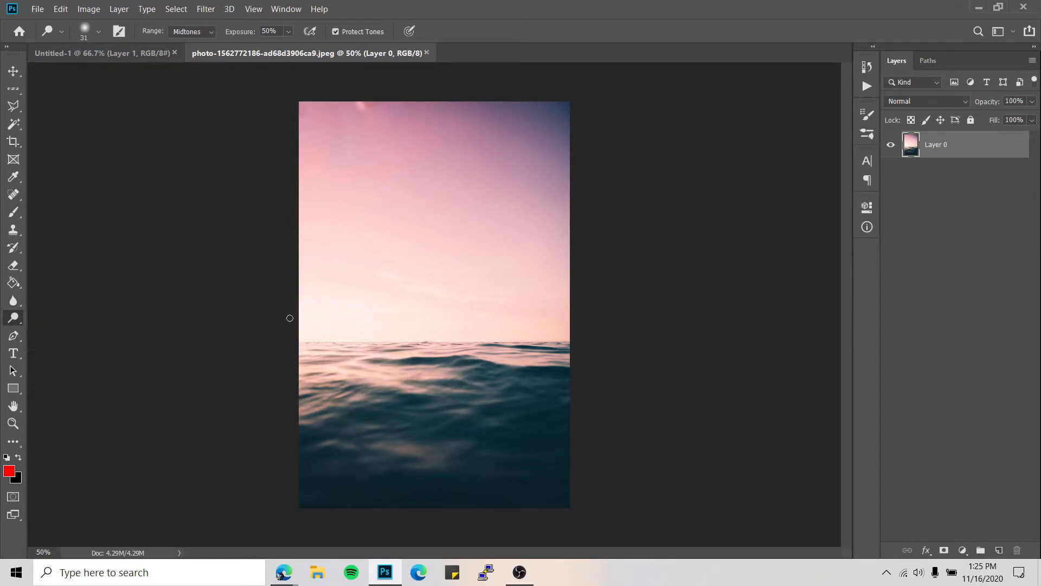
pyautogui.moveTo(333, 344); pyautogui.dragTo(382, 344)
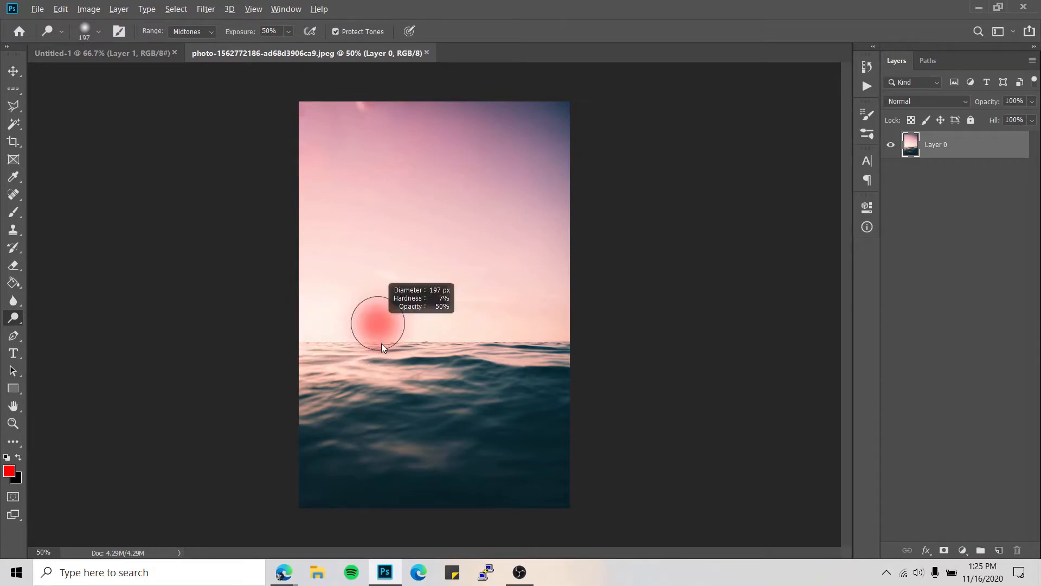
pyautogui.moveTo(386, 223); pyautogui.dragTo(386, 457)
# Step: Try lightening the waves and the lower sky with the Dodge tool, and undo all the dodging
pyautogui.moveTo(395, 344)
pyautogui.mouseDown()
pyautogui.moveTo(377, 362)
pyautogui.moveTo(460, 344)
pyautogui.moveTo(525, 378)
pyautogui.mouseUp()
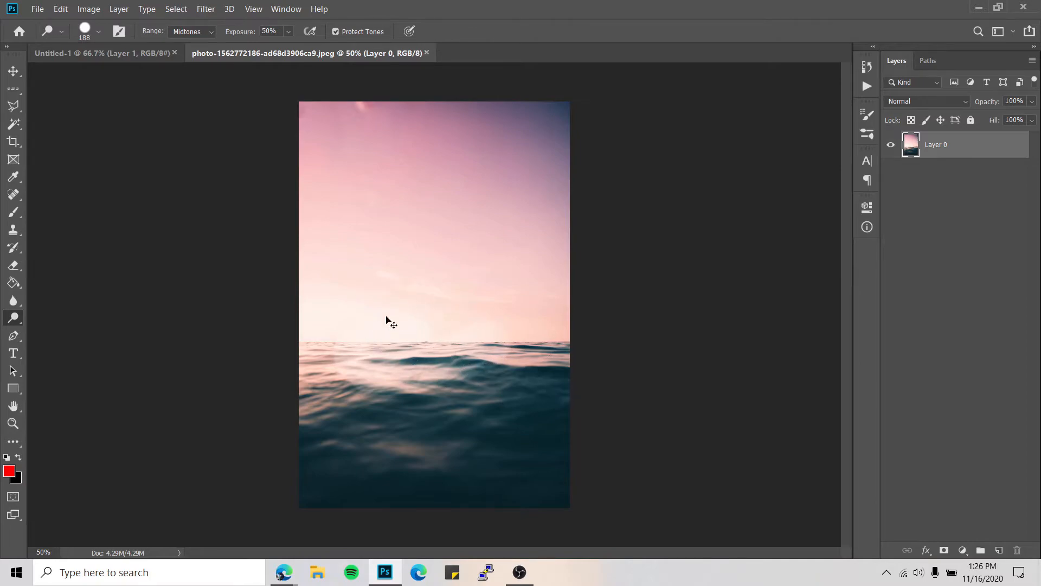
pyautogui.hotkey('ctrl', 'z')
pyautogui.moveTo(543, 318); pyautogui.dragTo(312, 323)
pyautogui.moveTo(536, 269); pyautogui.dragTo(342, 275)
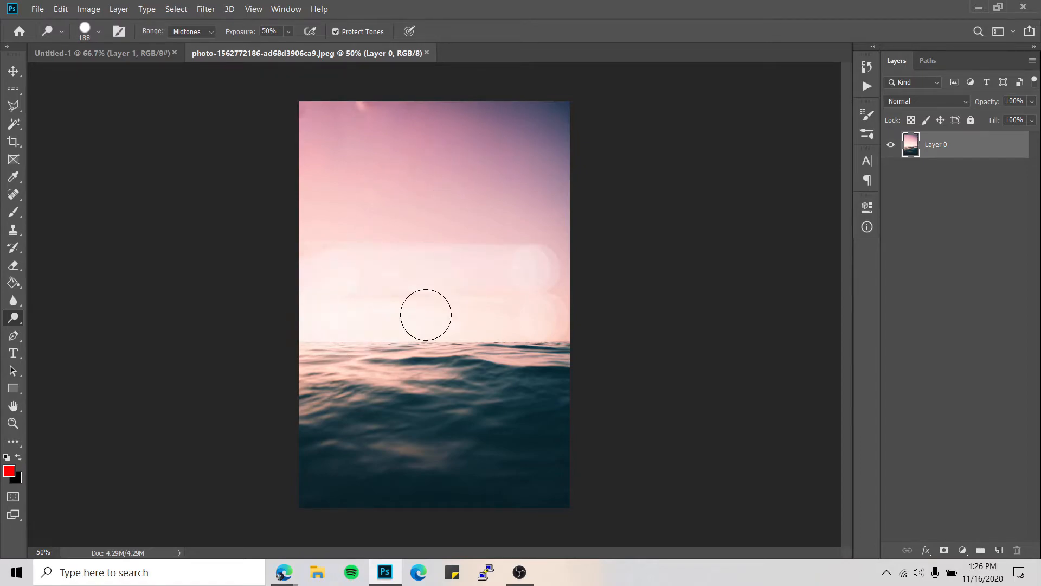
pyautogui.hotkey('ctrl', 'z')
pyautogui.hotkey('ctrl', 'z')
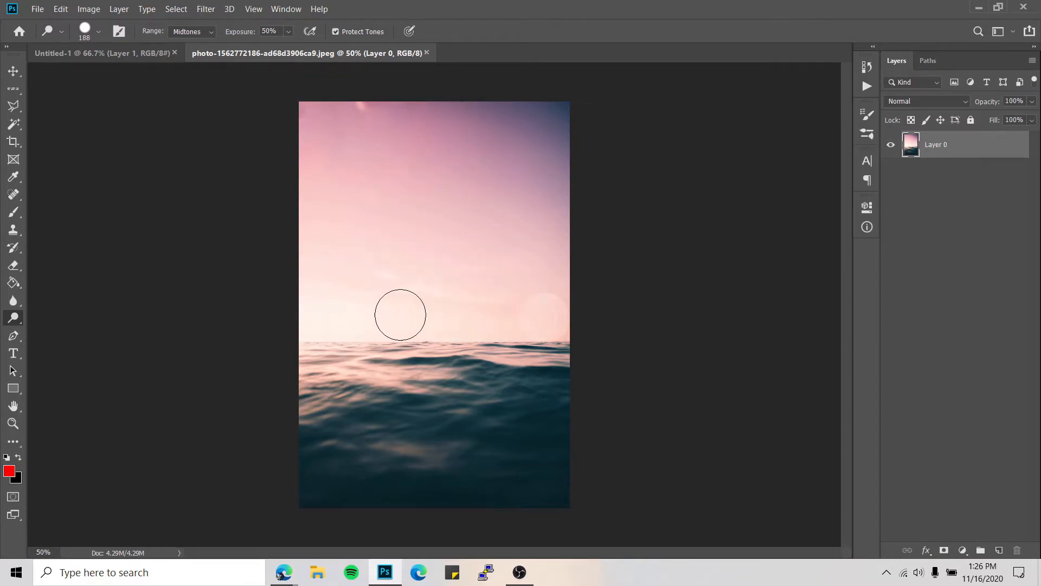
pyautogui.hotkey('ctrl', 'z')
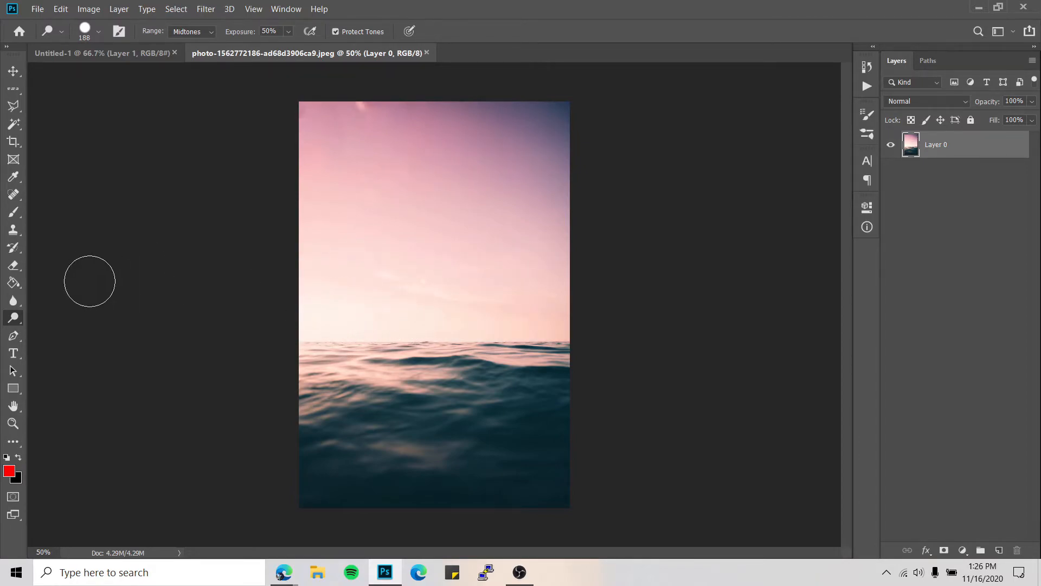
# Step: Trace the horizon from the photo's left edge to its right edge as a path with the Pen tool
pyautogui.click(14, 337)
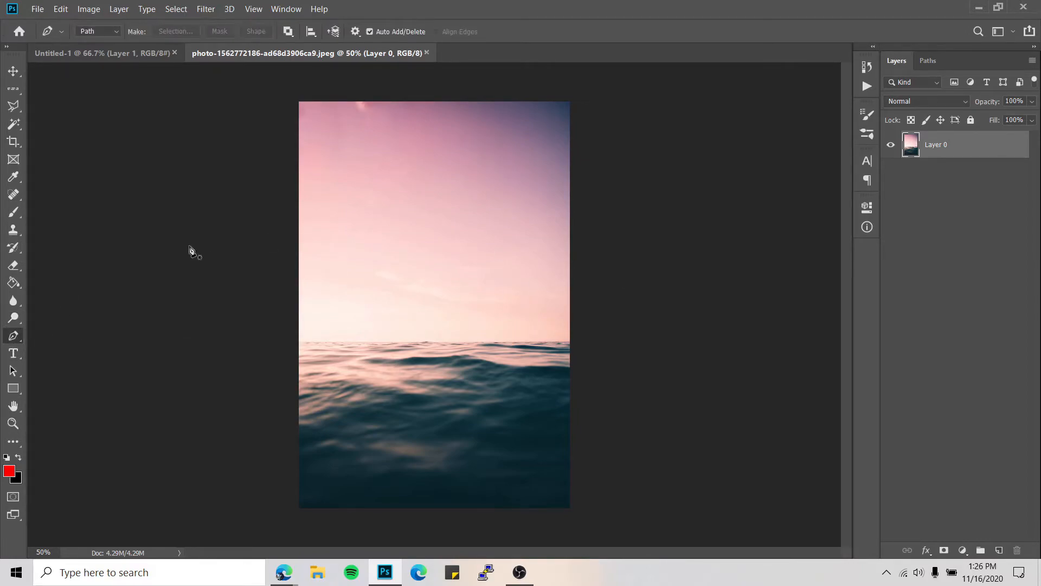
pyautogui.hotkey('ctrl', '+')
pyautogui.hotkey('ctrl', '+')
pyautogui.hotkey('ctrl', '+')
pyautogui.hotkey('ctrl', '+')
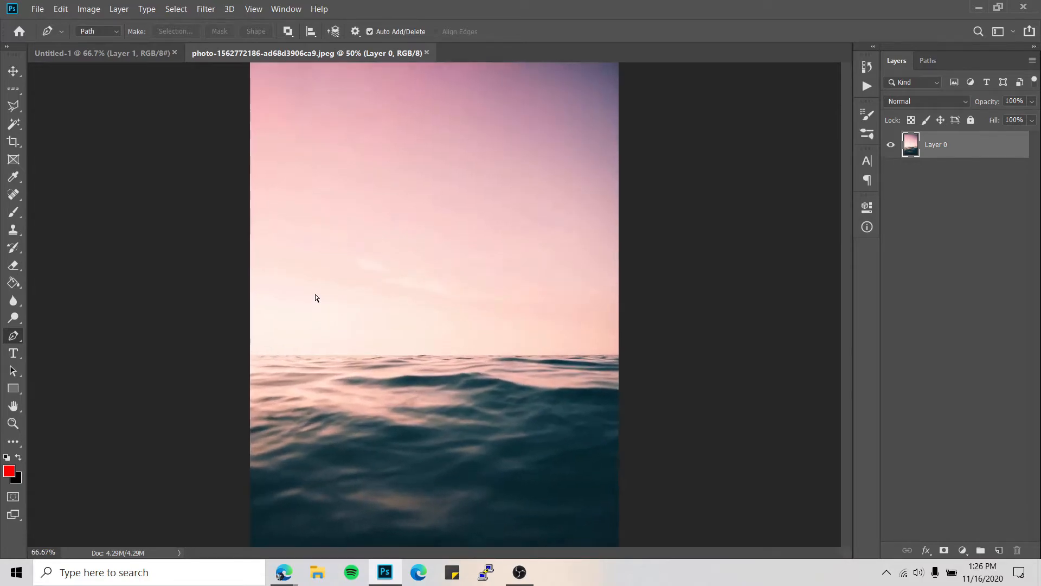
pyautogui.hotkey('ctrl', '-')
pyautogui.hotkey('ctrl', '-')
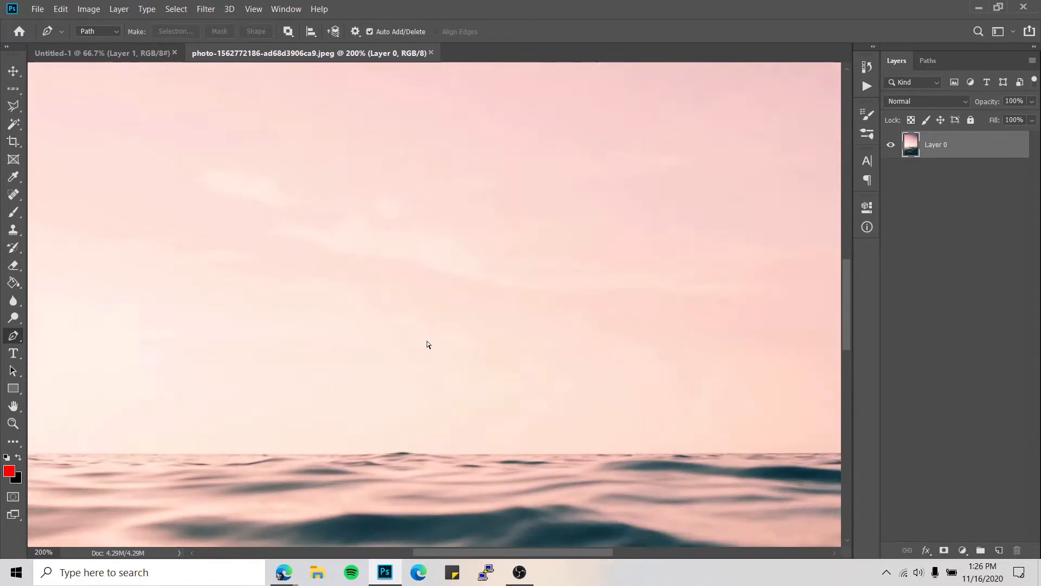
pyautogui.moveTo(427, 340); pyautogui.dragTo(490, 316)
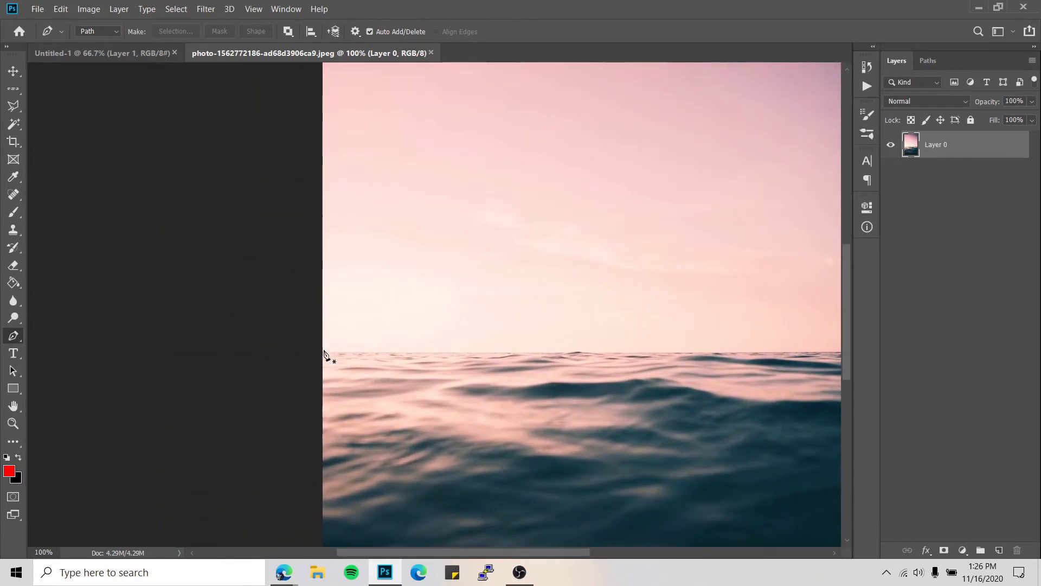
pyautogui.moveTo(324, 351); pyautogui.dragTo(482, 354)
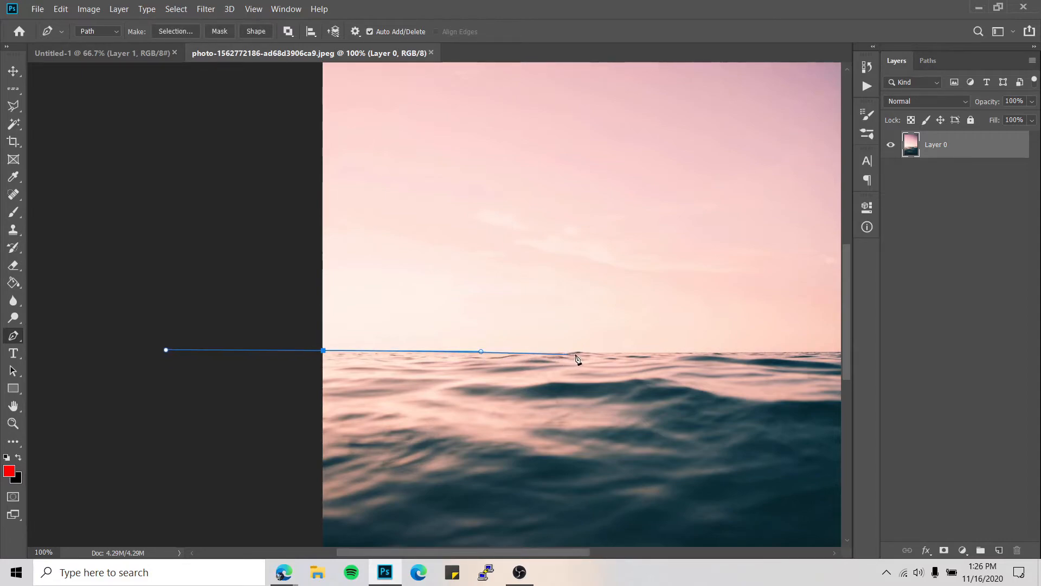
pyautogui.moveTo(566, 353); pyautogui.dragTo(590, 352)
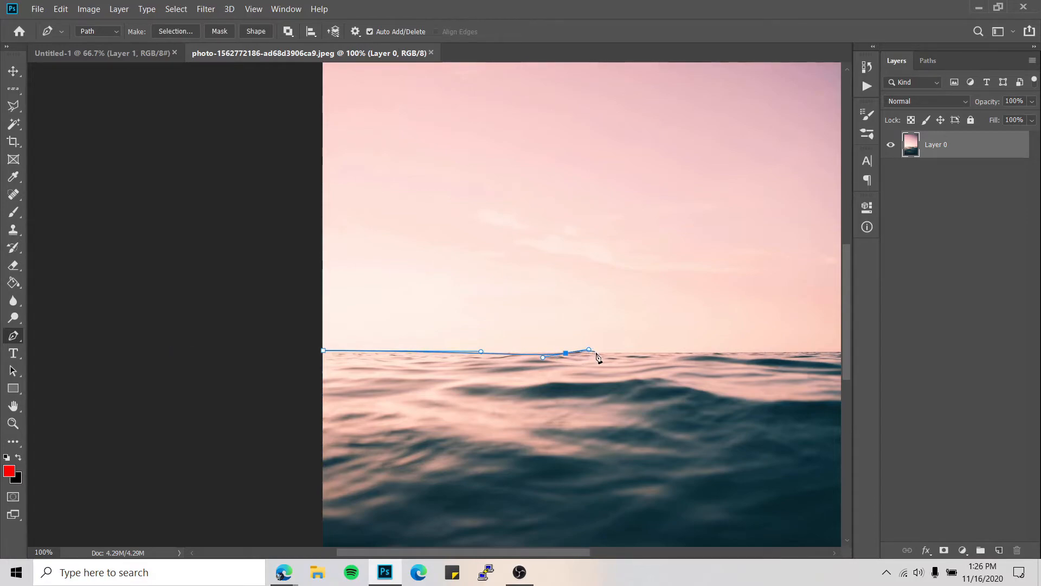
pyautogui.click(601, 353)
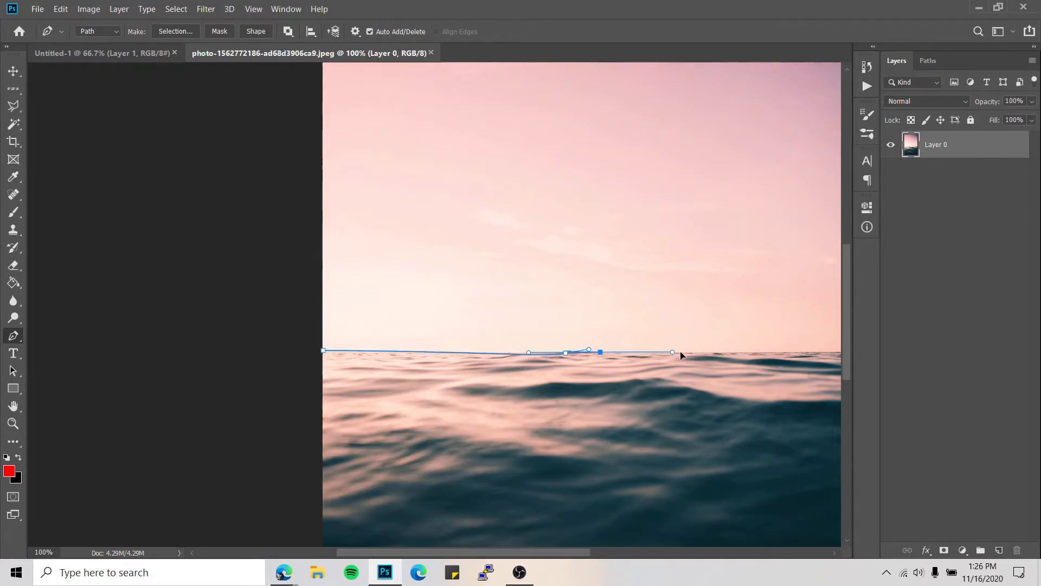
pyautogui.moveTo(779, 353); pyautogui.dragTo(842, 352)
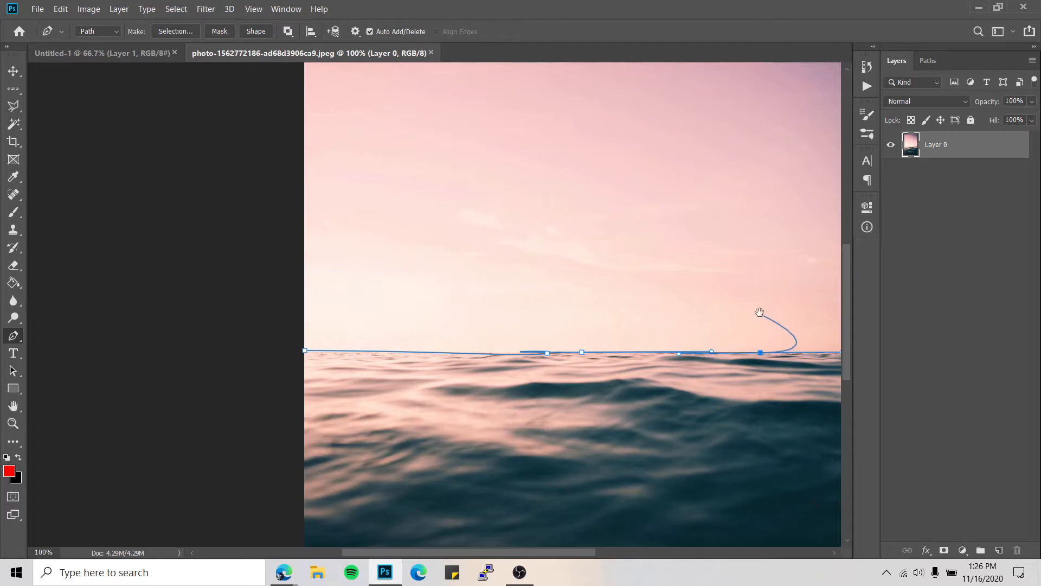
pyautogui.hscroll(5, 757, 309)
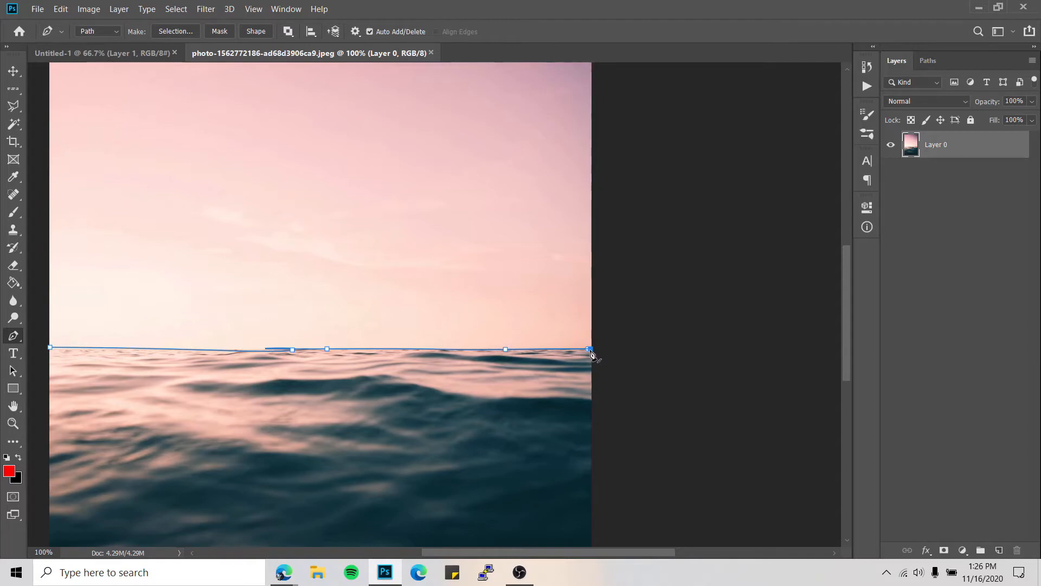
# Step: Try continuing the path from the horizon's right end back across the sky in curves, and undo those curves
pyautogui.moveTo(591, 350); pyautogui.dragTo(449, 199)
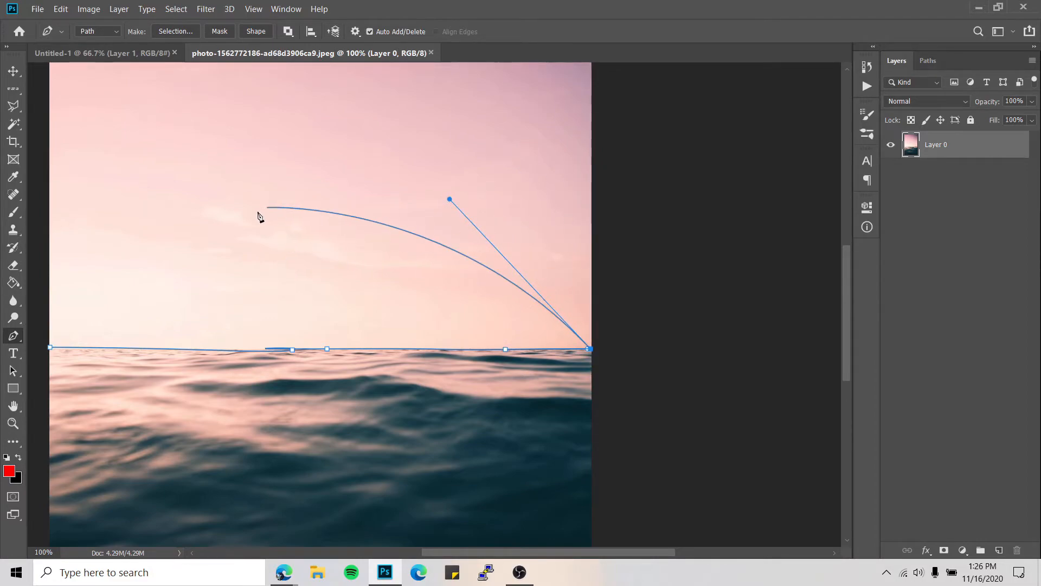
pyautogui.click(173, 341)
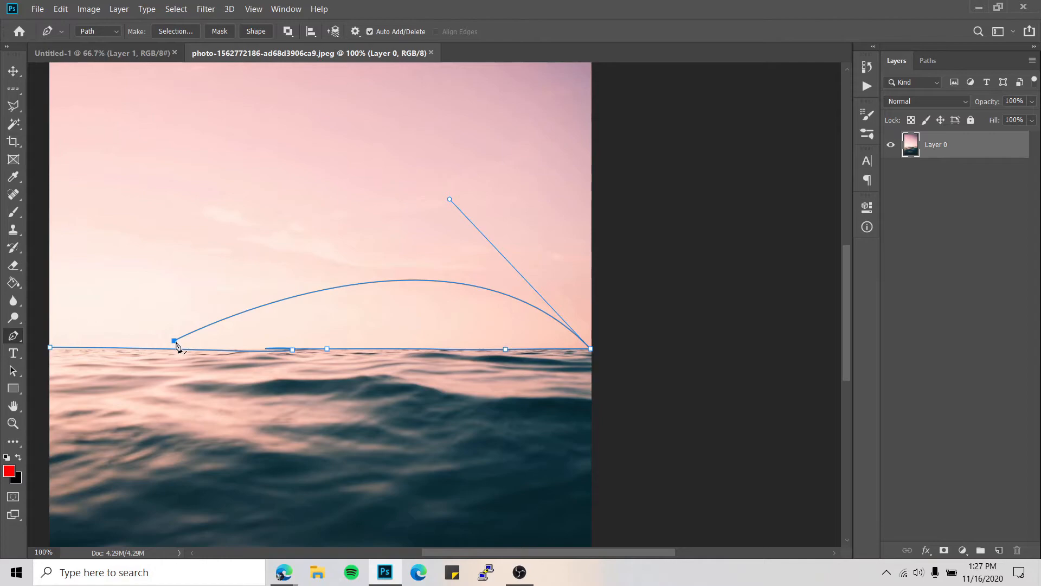
pyautogui.moveTo(174, 342); pyautogui.dragTo(120, 199)
pyautogui.moveTo(63, 267); pyautogui.dragTo(38, 293)
pyautogui.hotkey('ctrl', 'z')
pyautogui.hotkey('ctrl', 'z')
pyautogui.hotkey('ctrl', 'z')
pyautogui.hotkey('ctrl', 'z')
pyautogui.hotkey('ctrl', 'z')
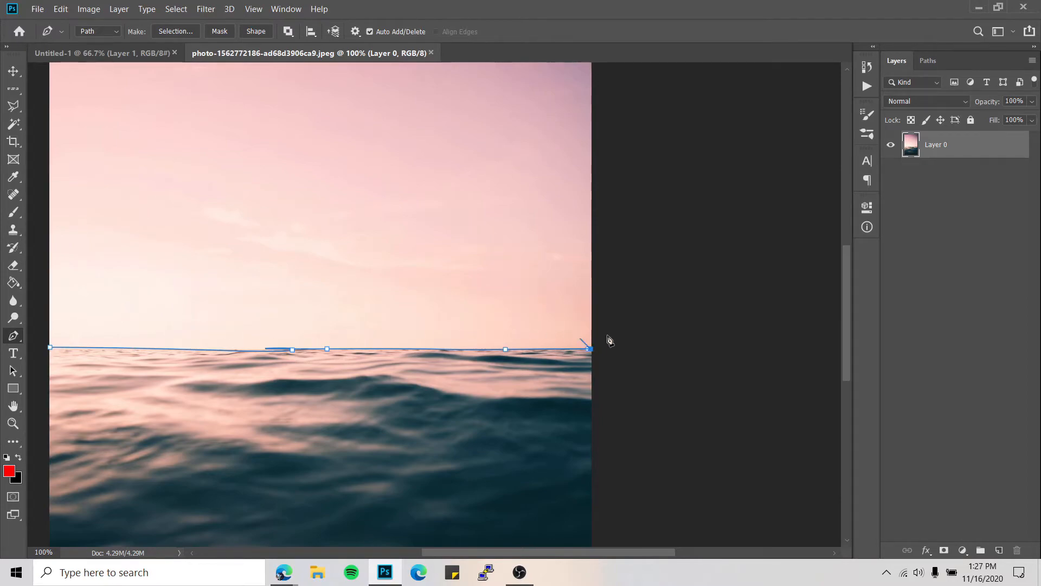
# Step: Examine the work path's entry in the Paths list and the overview of available panels
pyautogui.click(928, 63)
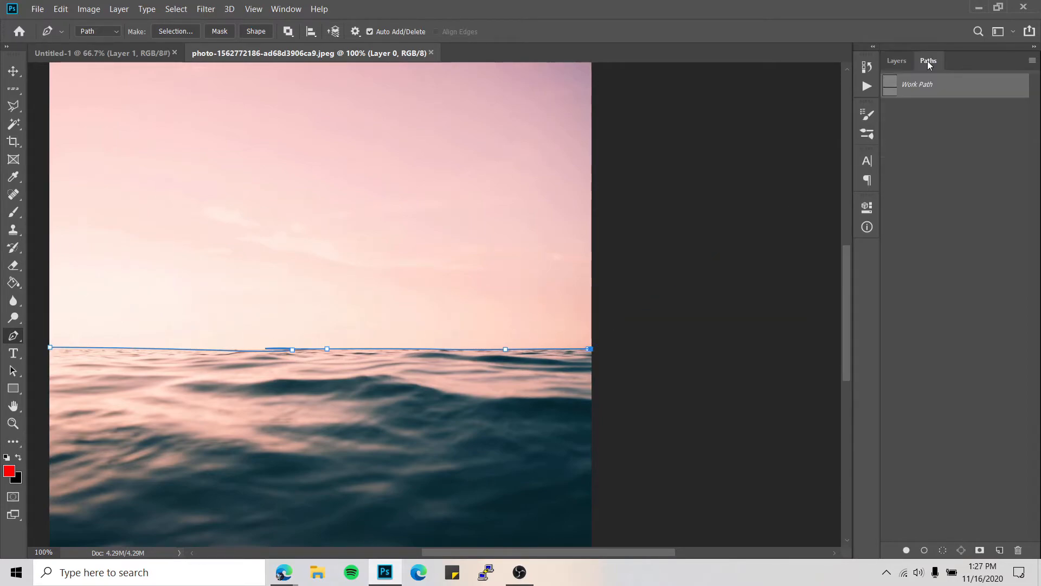
pyautogui.click(903, 62)
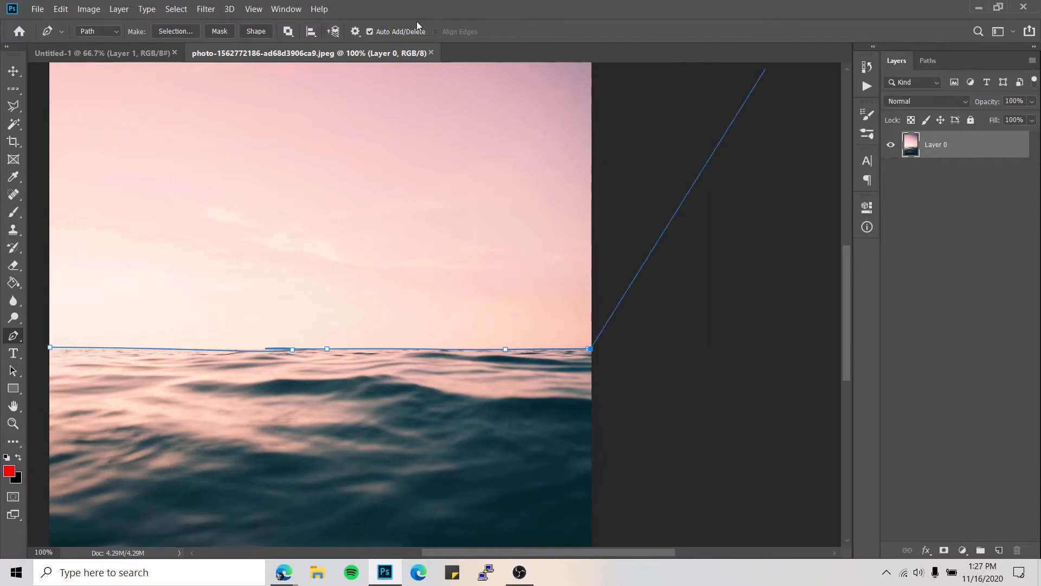
pyautogui.click(286, 9)
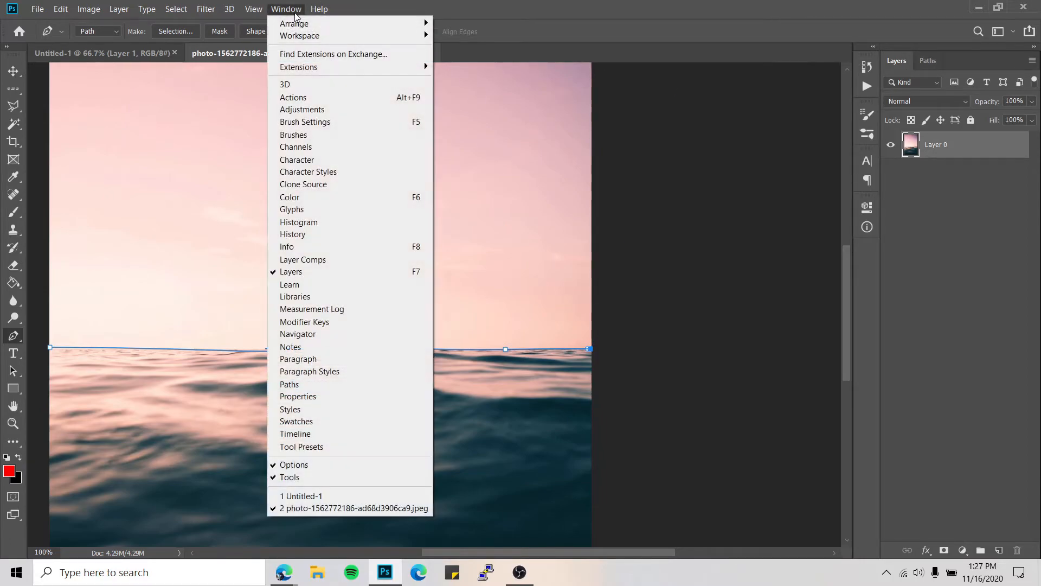
pyautogui.click(933, 63)
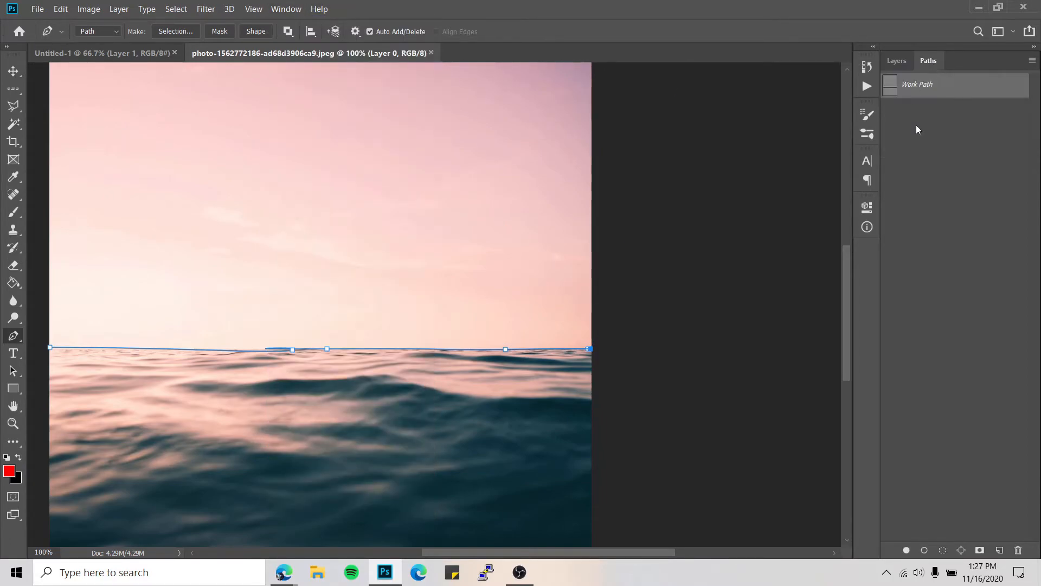
pyautogui.click(897, 62)
pyautogui.click(286, 10)
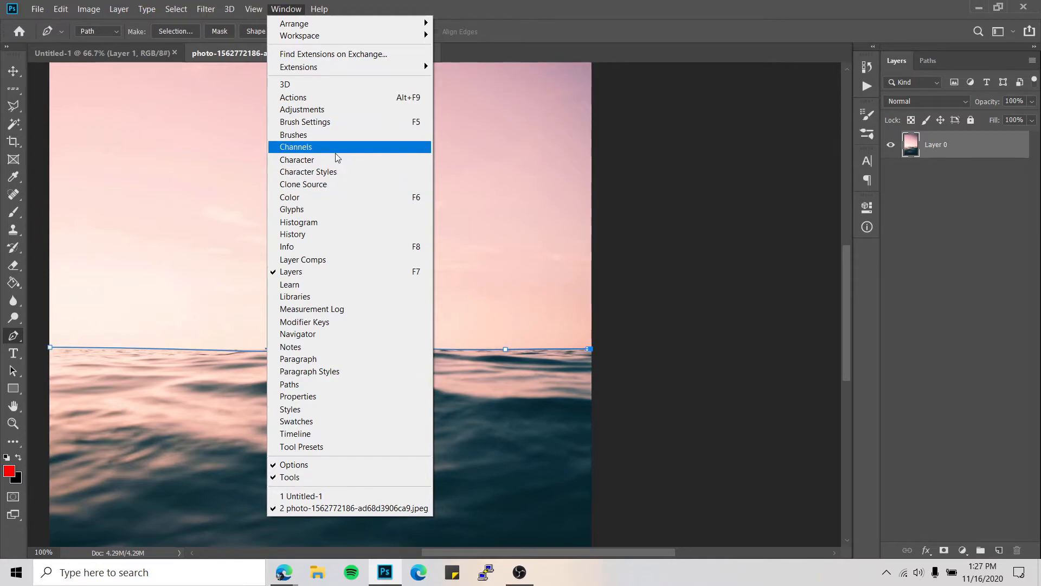
pyautogui.click(634, 173)
# Step: Hide the toolbar and show it again
pyautogui.click(287, 8)
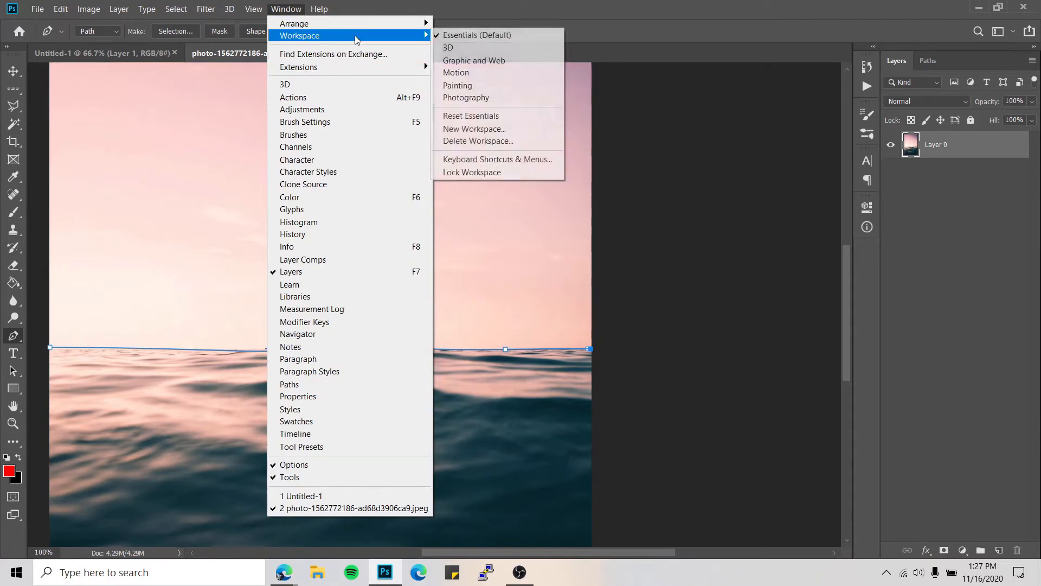
pyautogui.moveTo(365, 23)
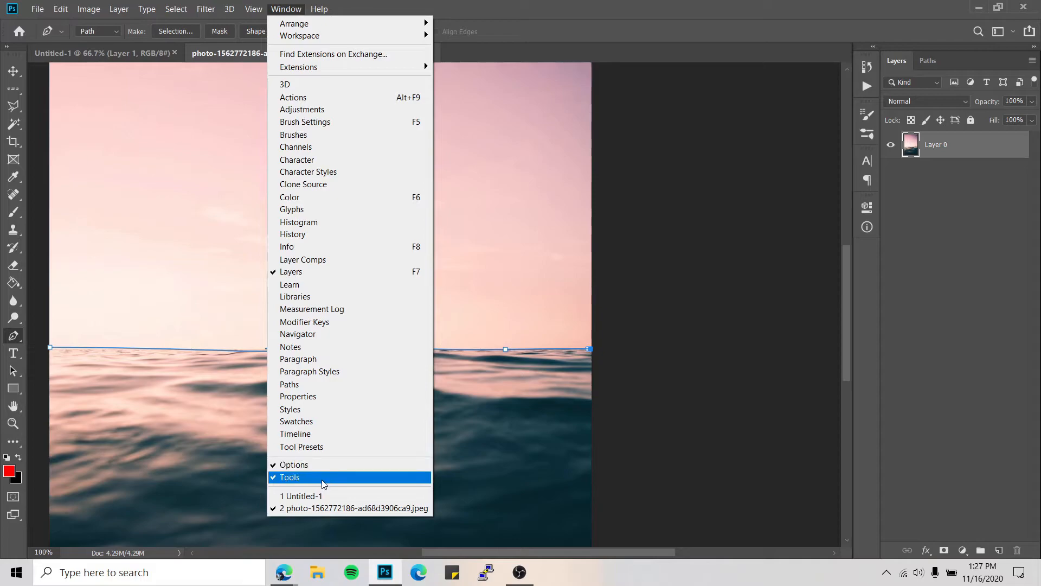
pyautogui.click(322, 483)
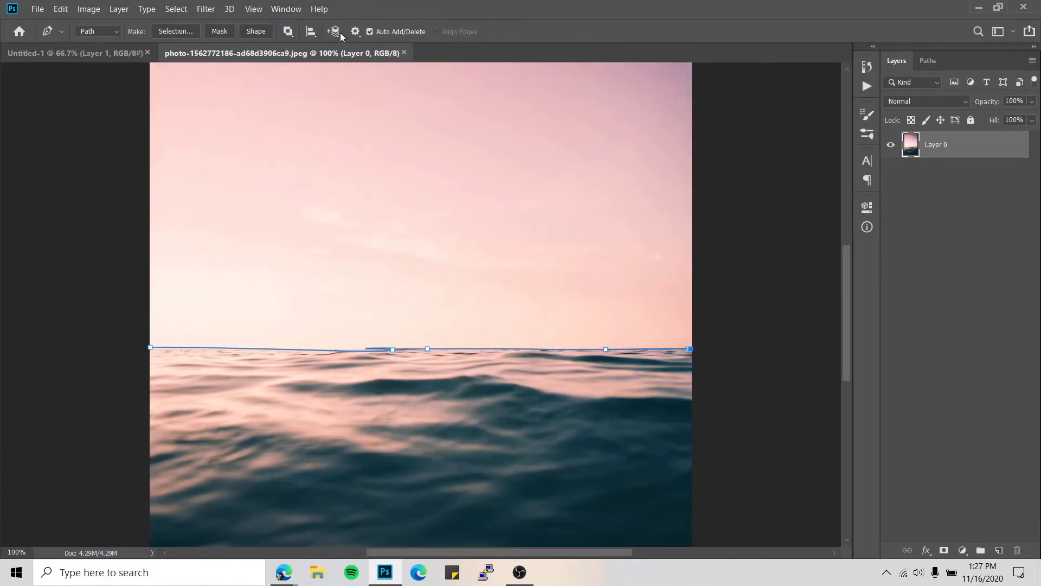
pyautogui.click(286, 9)
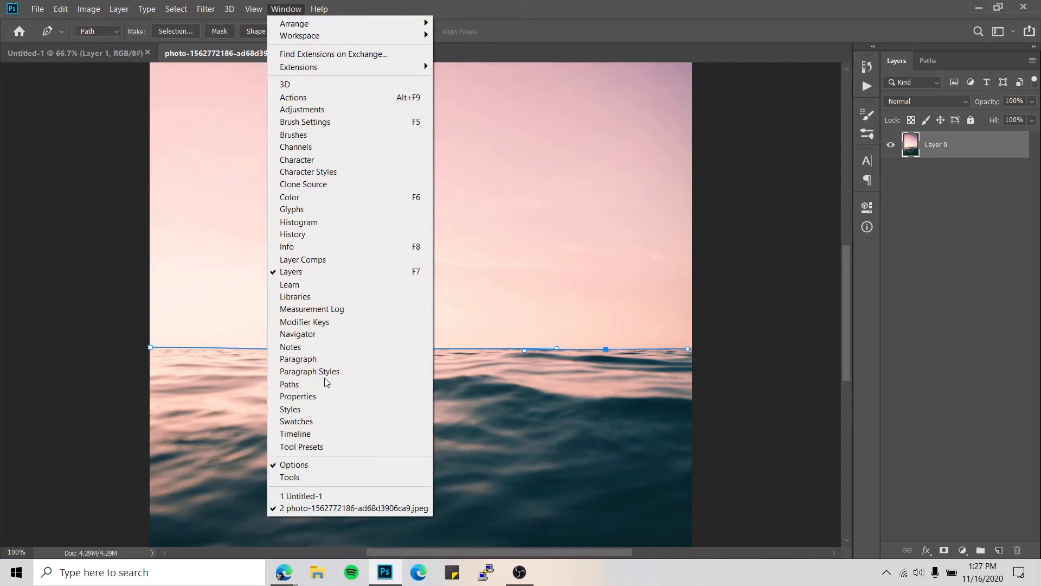
pyautogui.click(321, 476)
pyautogui.click(281, 10)
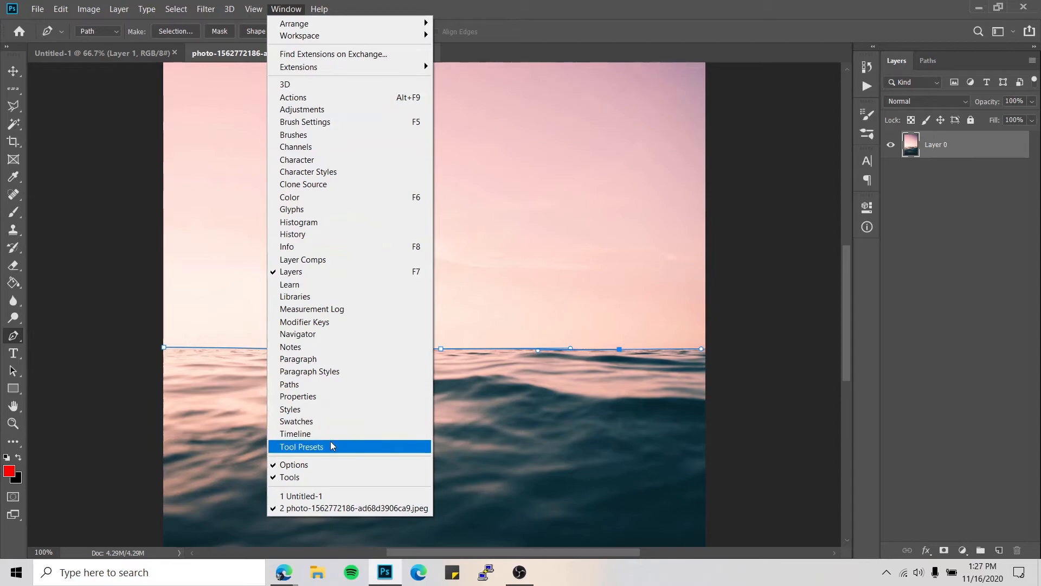
pyautogui.click(550, 297)
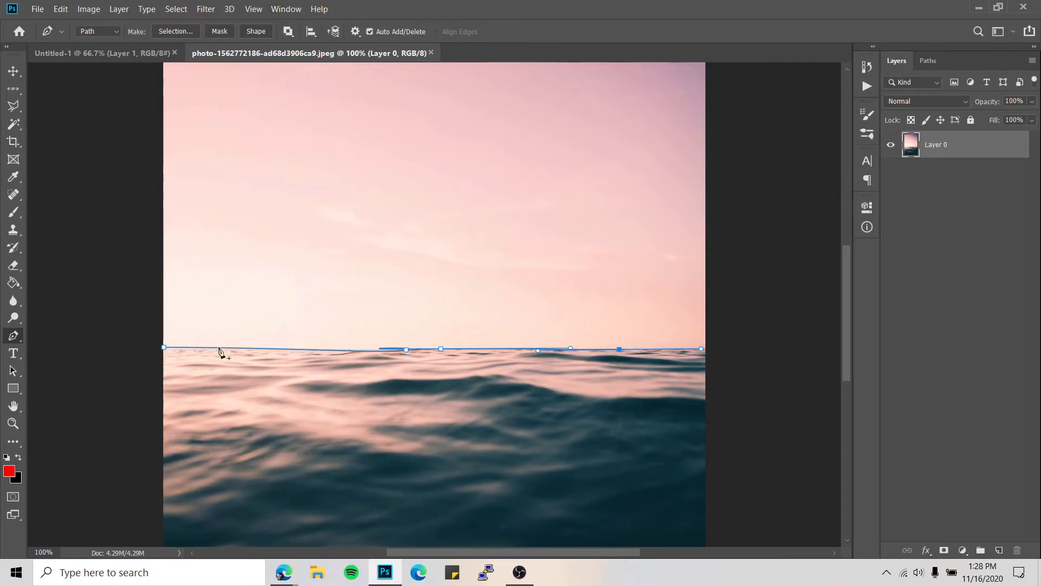
# Step: Add a paragraph text box across the upper sky, replace its placeholder with "Hello !!!", and clear the text
pyautogui.click(13, 353)
pyautogui.moveTo(225, 117); pyautogui.dragTo(579, 213)
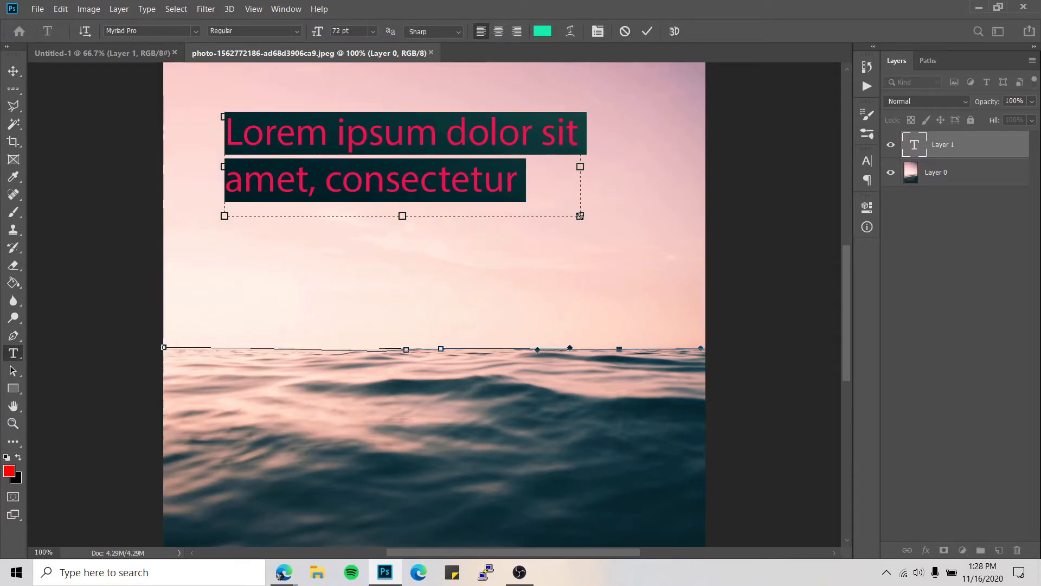
pyautogui.moveTo(534, 176); pyautogui.dragTo(236, 132)
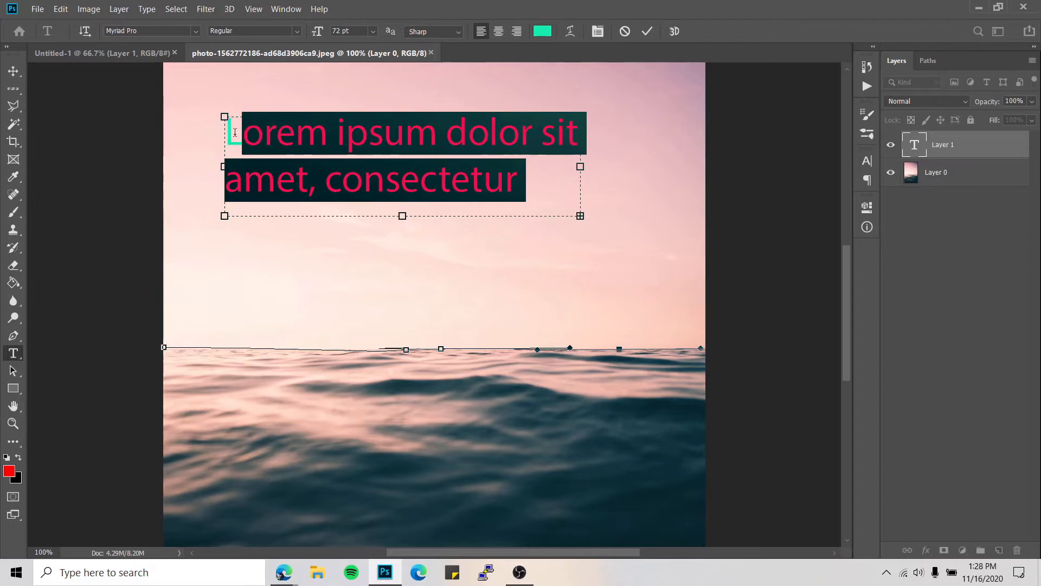
pyautogui.press('BackSpace')
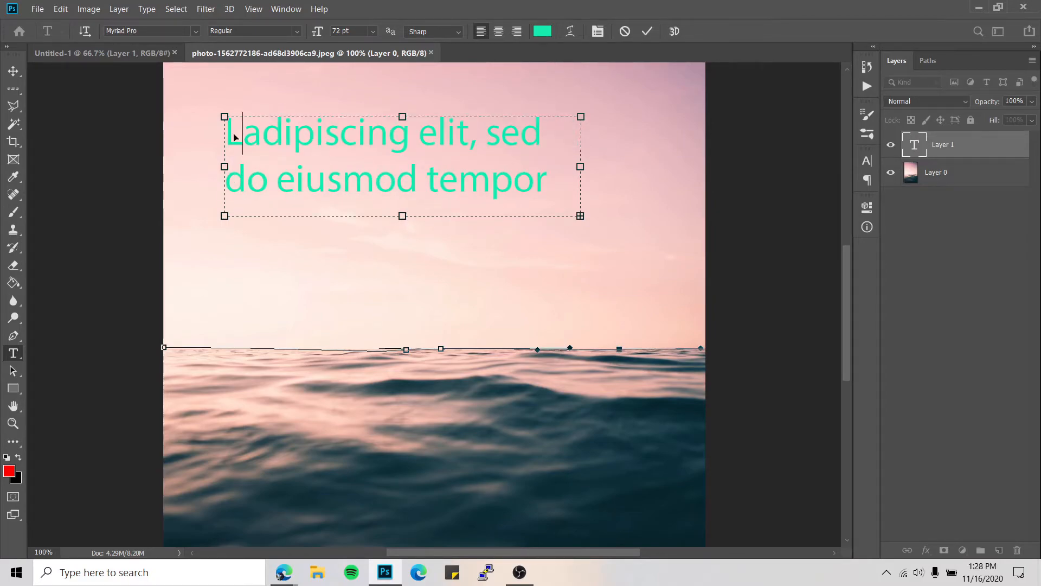
pyautogui.hotkey('ctrl', 'a')
pyautogui.press('BackSpace')
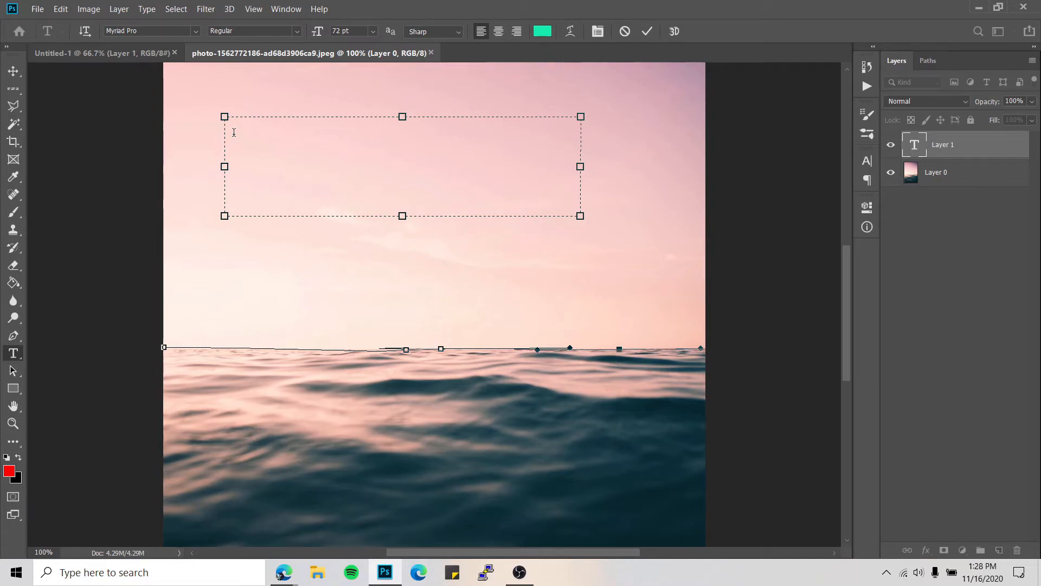
pyautogui.write('Hello !!!')
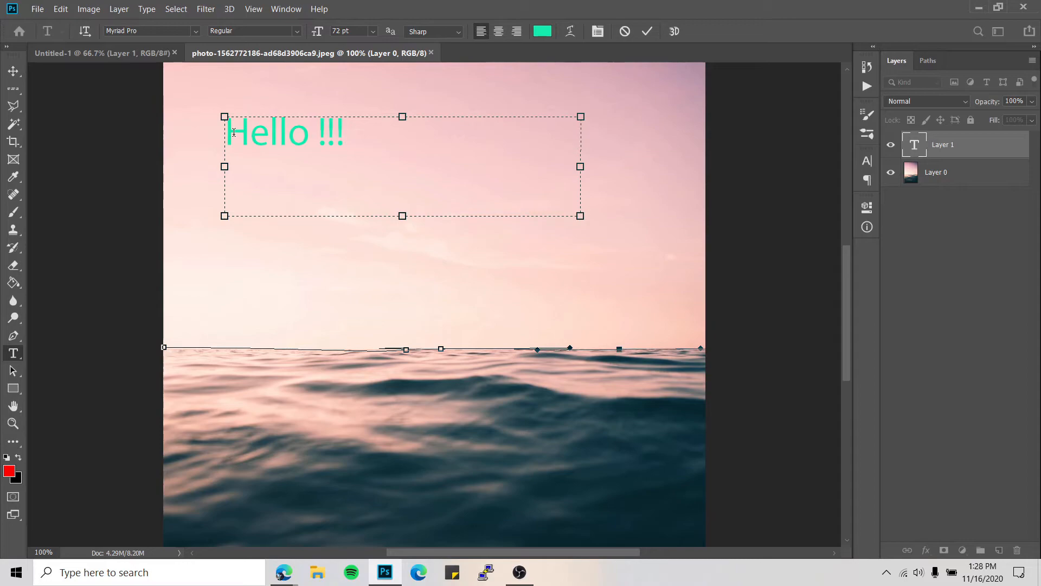
pyautogui.hotkey('ctrl', 'a')
pyautogui.press('BackSpace')
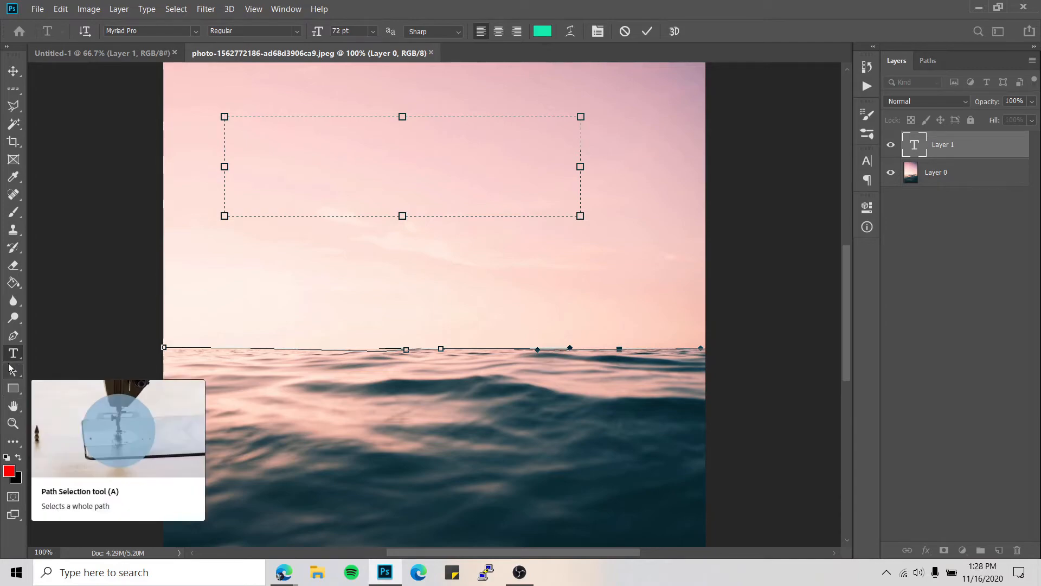
# Step: Shift the horizon path slightly with the Path Selection tool and delete it
pyautogui.click(11, 369)
pyautogui.moveTo(332, 144); pyautogui.dragTo(402, 265)
pyautogui.scroll(-3, 426, 350)
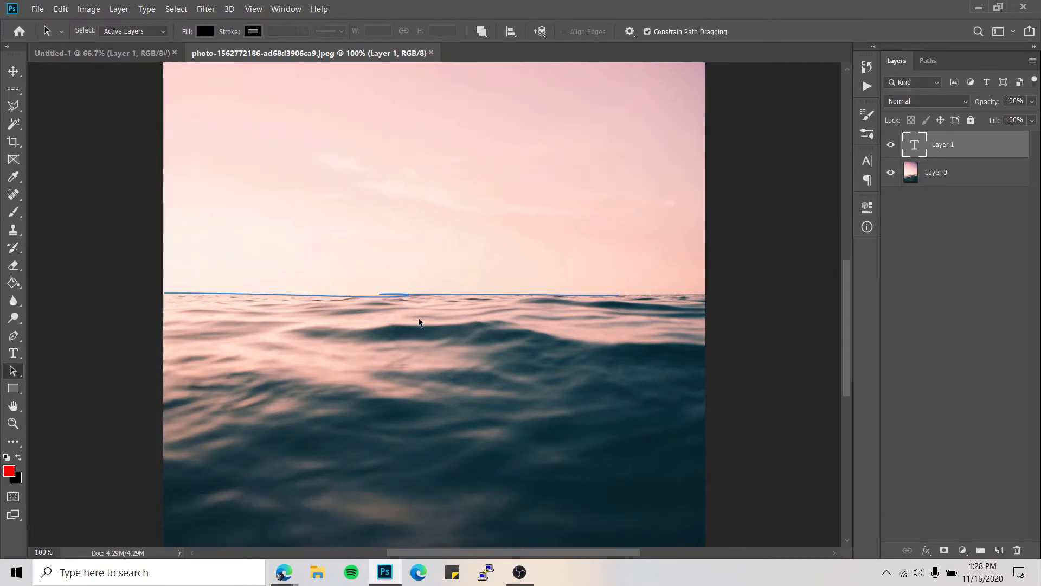
pyautogui.hotkey('ctrl', '-')
pyautogui.hotkey('ctrl', '-')
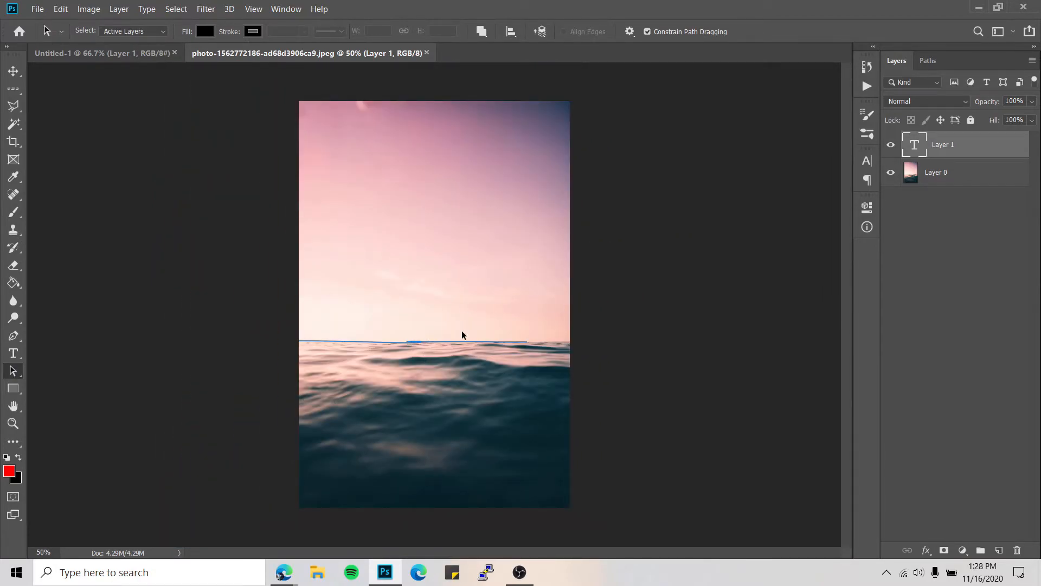
pyautogui.hotkey('ctrl', '+')
pyautogui.moveTo(398, 348); pyautogui.dragTo(422, 271)
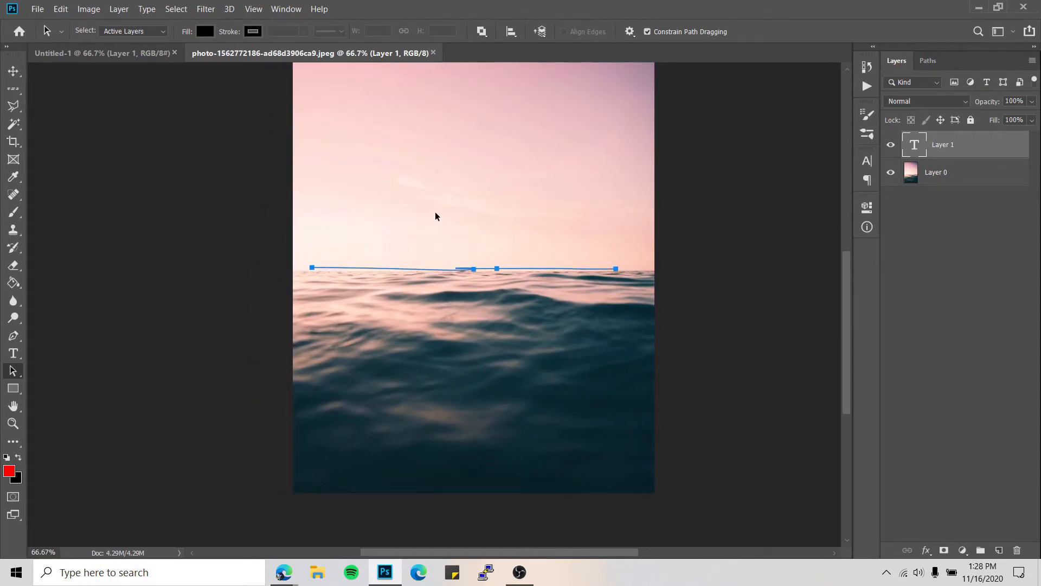
pyautogui.rightClick(433, 223)
pyautogui.click(457, 242)
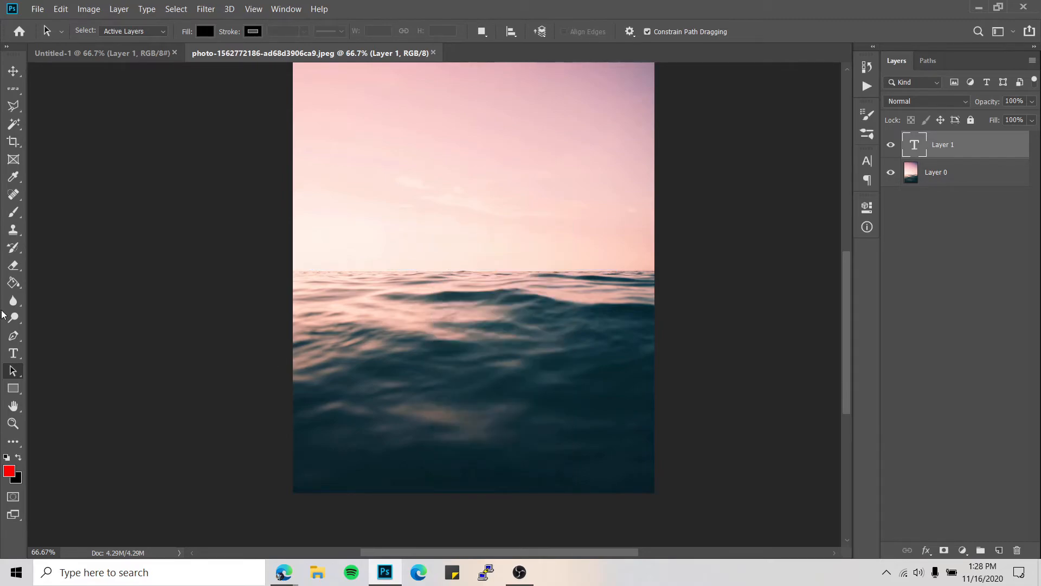
# Step: Draw a red rectangle about 505 × 571 px over the sky and the horizon, and collapse its shape properties
pyautogui.click(13, 388)
pyautogui.moveTo(348, 107); pyautogui.dragTo(542, 321)
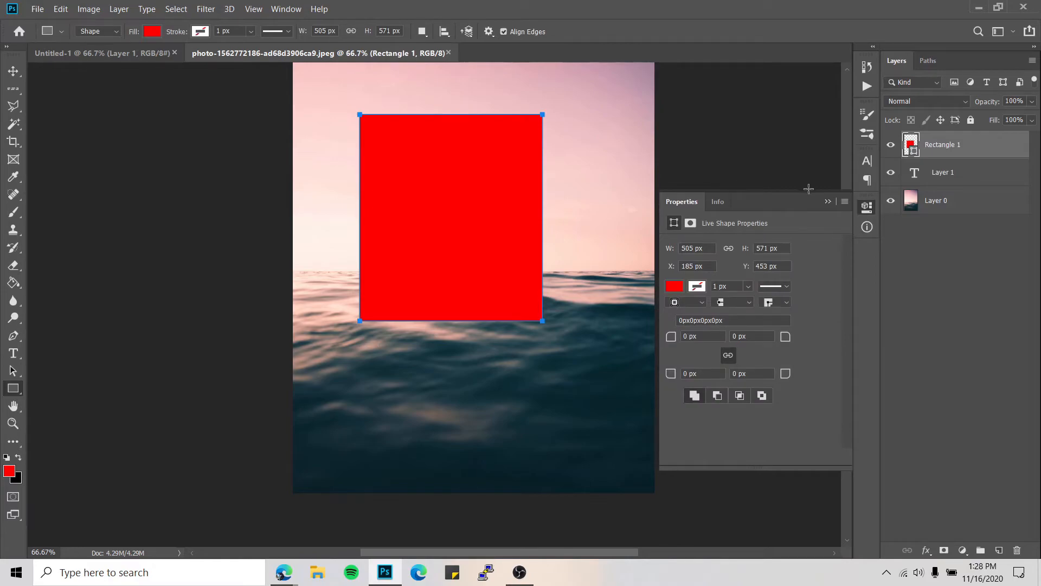
pyautogui.click(827, 201)
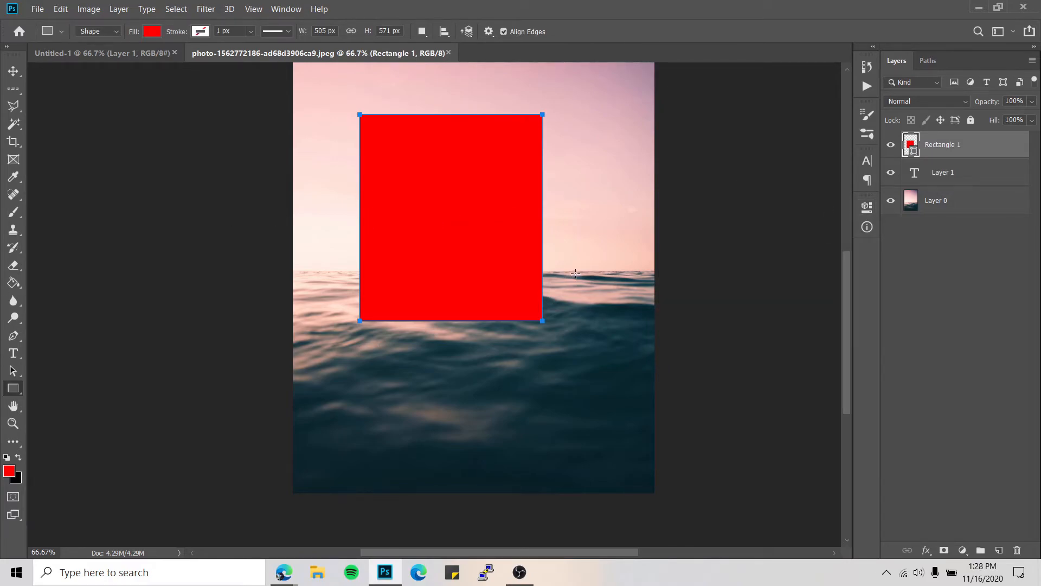
# Step: Undo the red rectangle and draw a wider one about 1002 × 661 px across the upper part of the photo
pyautogui.hotkey('ctrl', 'z')
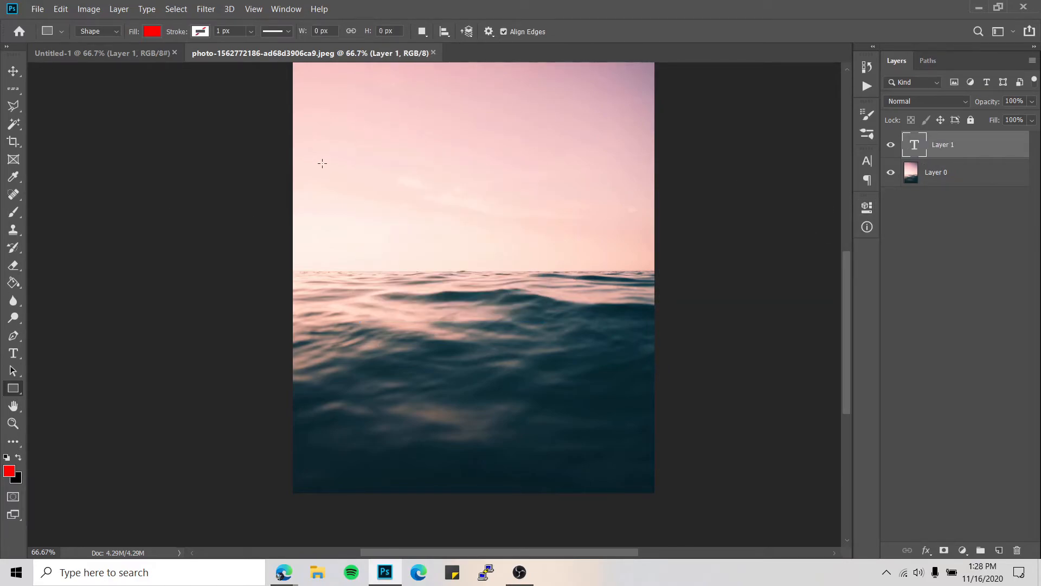
pyautogui.scroll(6, 326, 98)
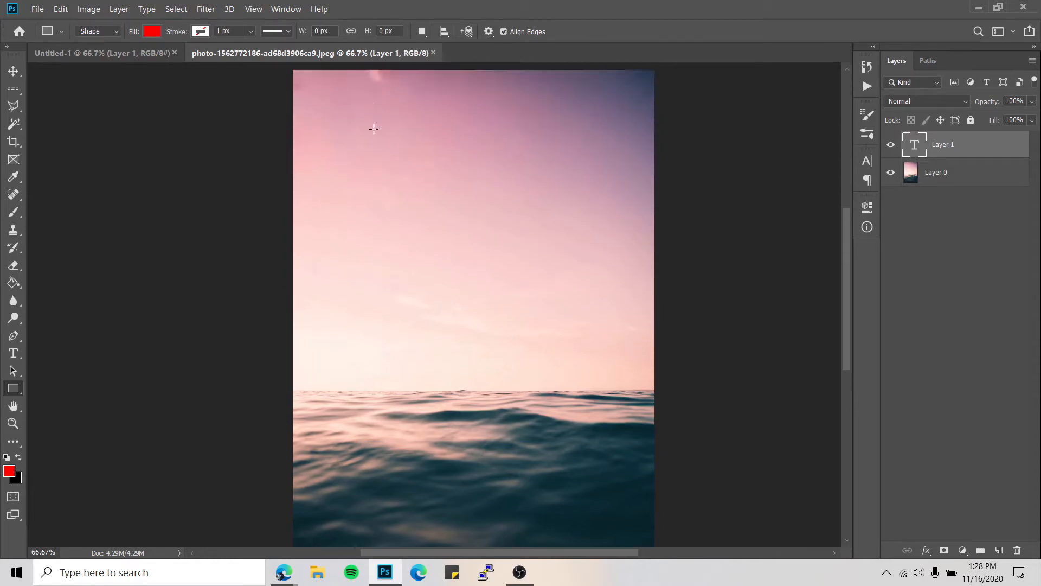
pyautogui.moveTo(291, 115)
pyautogui.mouseDown()
pyautogui.moveTo(486, 233)
pyautogui.moveTo(574, 311)
pyautogui.moveTo(653, 353)
pyautogui.mouseUp()
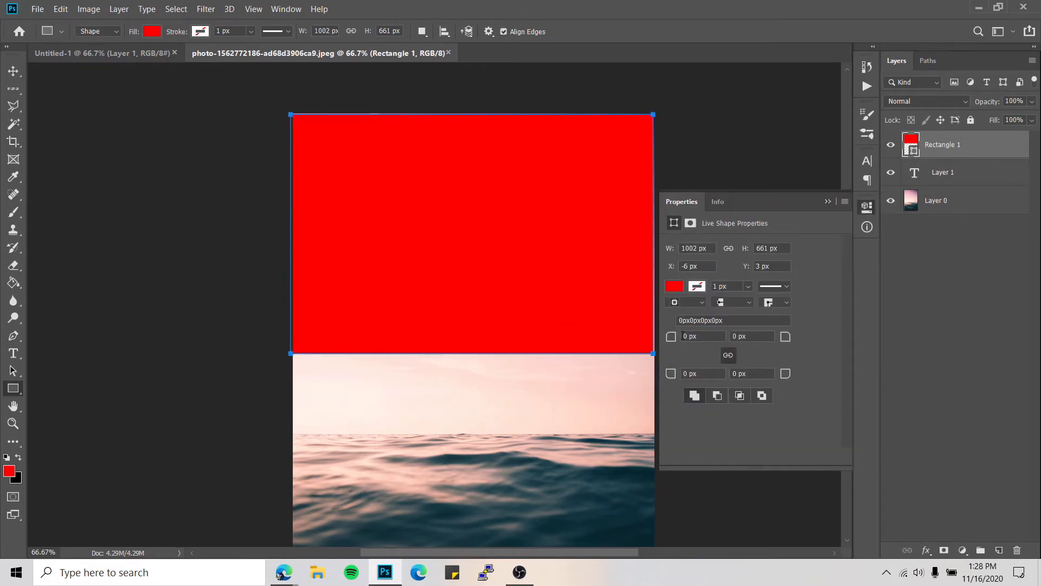
# Step: Try several fill colors on the wide rectangle, ending with light blue, and delete the rectangle
pyautogui.click(676, 286)
pyautogui.click(750, 385)
pyautogui.click(762, 397)
pyautogui.click(726, 385)
pyautogui.click(726, 409)
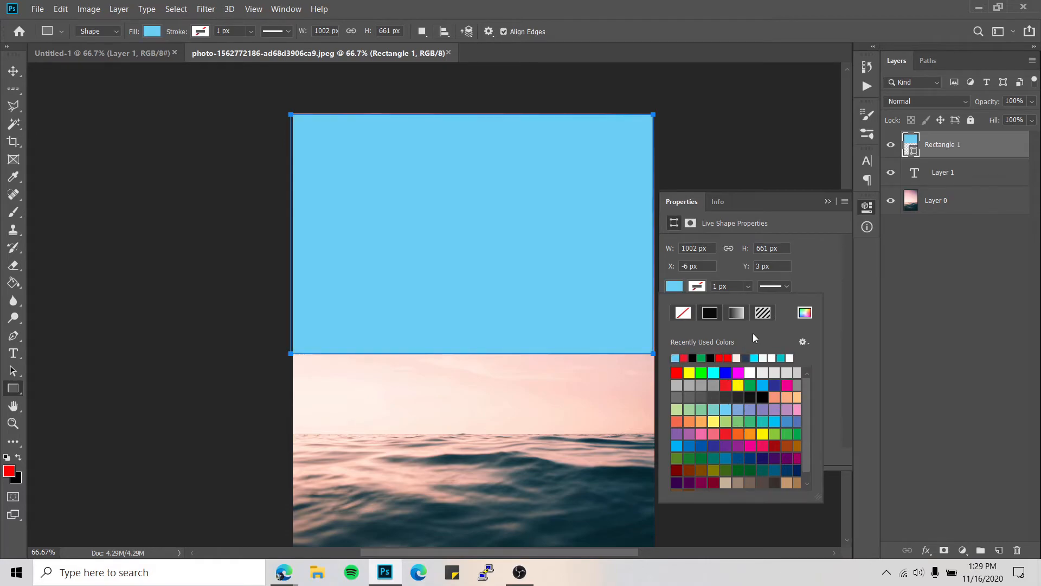
pyautogui.click(829, 202)
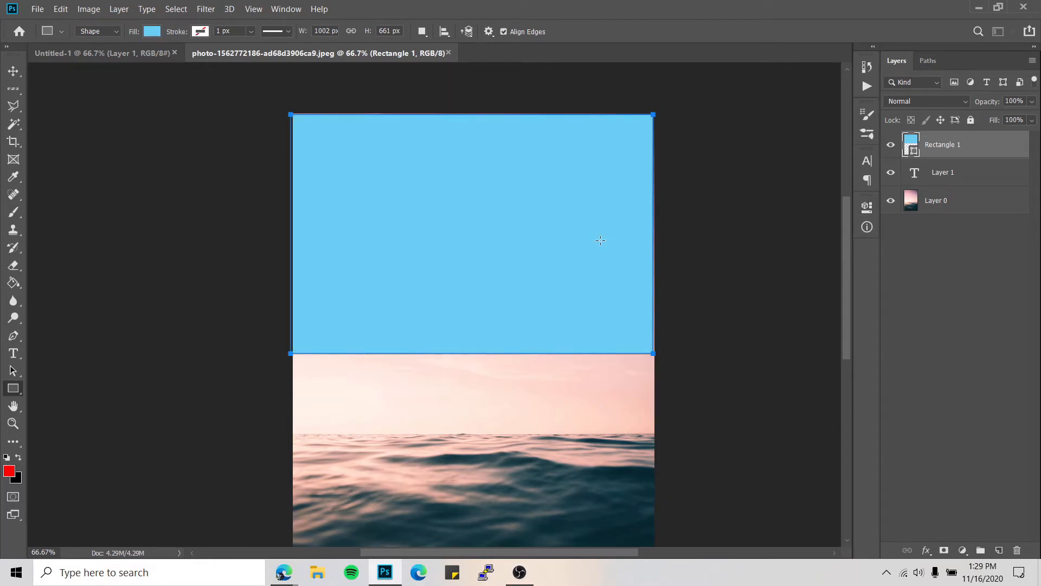
pyautogui.press('Delete')
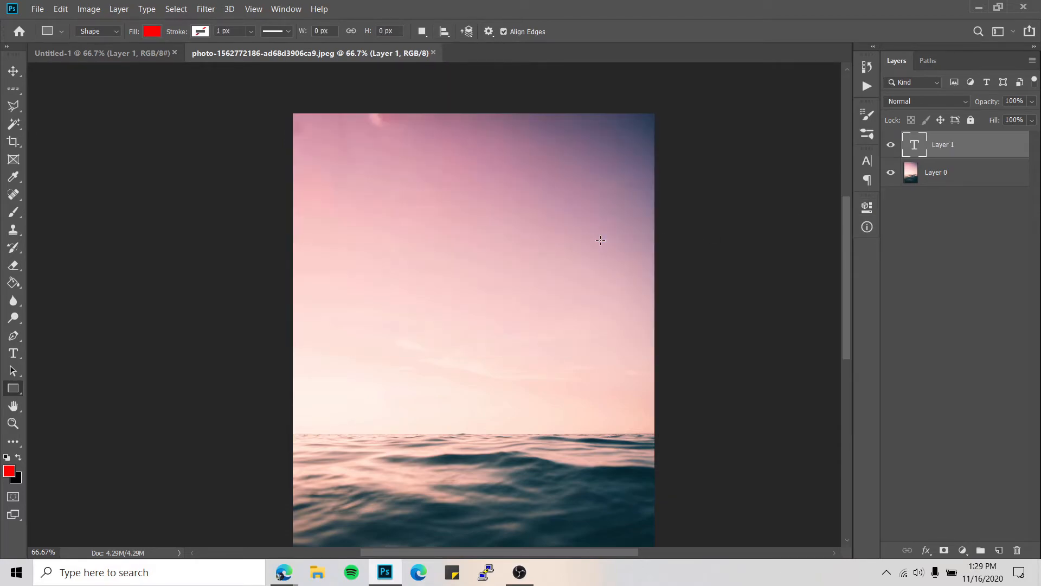
# Step: Pan the photo back and forth across the workspace with the Hand tool
pyautogui.click(13, 406)
pyautogui.moveTo(418, 372); pyautogui.dragTo(585, 357)
pyautogui.moveTo(318, 331); pyautogui.dragTo(233, 326)
pyautogui.moveTo(330, 309); pyautogui.dragTo(412, 316)
# Step: Zoom the photo out to 33.33% and back in to 100%, trying both the Zoom tool and direct magnification
pyautogui.click(20, 425)
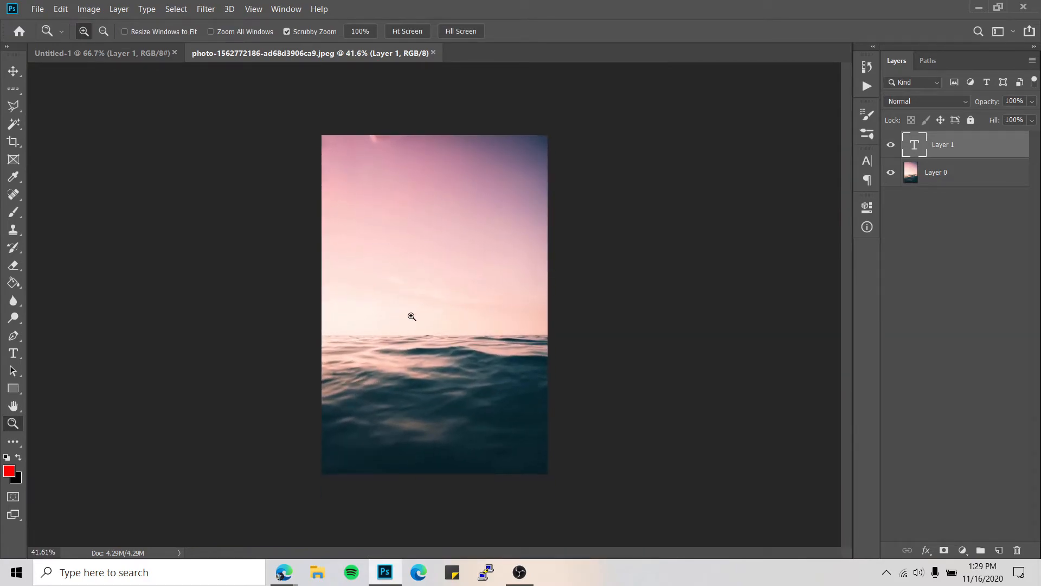
pyautogui.hotkey('ctrl', '+')
pyautogui.hotkey('ctrl', '-')
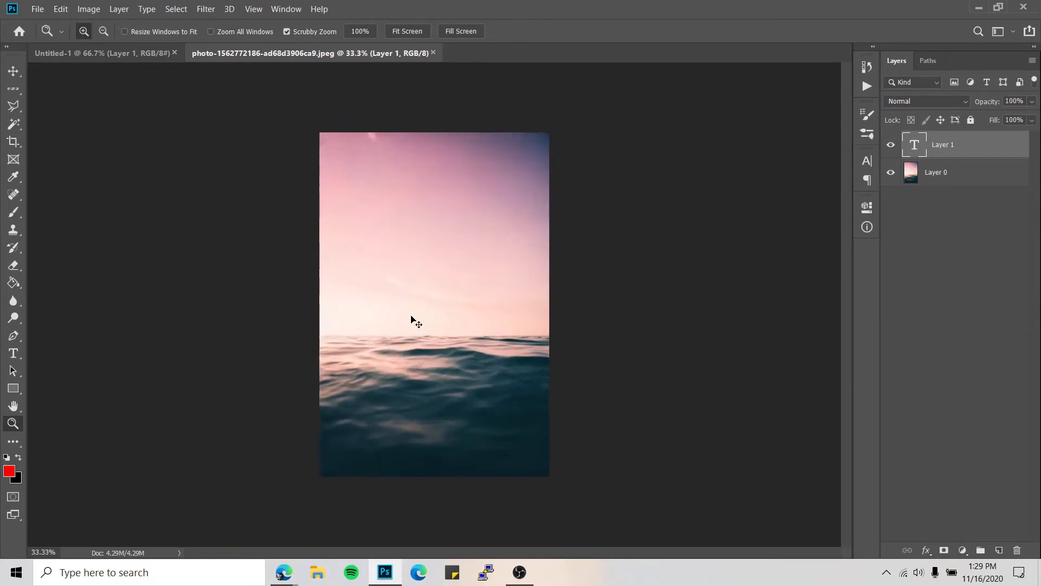
pyautogui.hotkey('ctrl', '+')
pyautogui.hotkey('ctrl', '+')
pyautogui.hotkey('ctrl', '+')
pyautogui.hotkey('ctrl', '+')
pyautogui.hotkey('ctrl', '-')
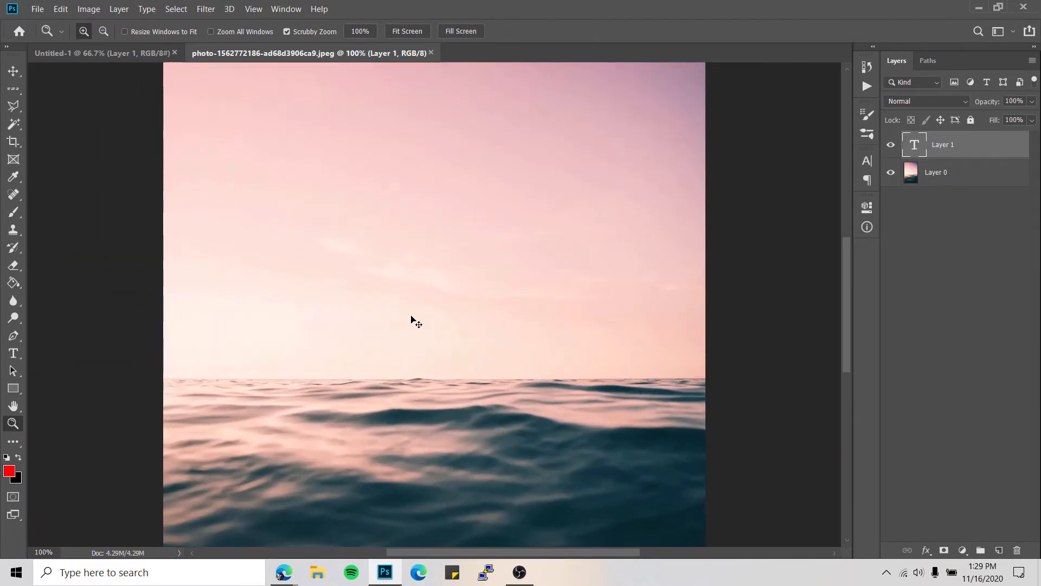
# Step: Pan and scroll around the photo while the Pen tool is active, comparing this with the Hand tool
pyautogui.press('p')
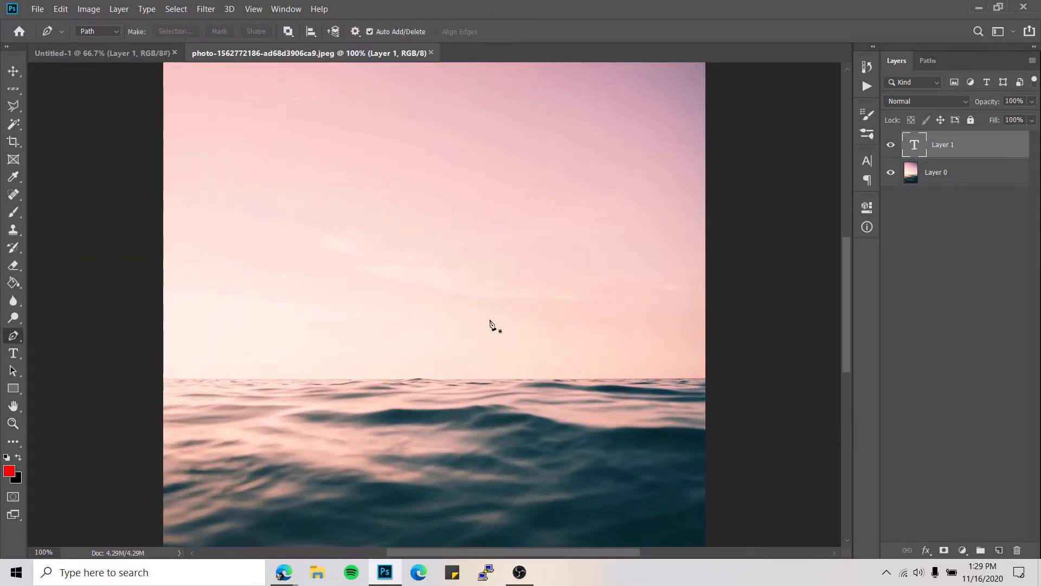
pyautogui.moveTo(423, 272); pyautogui.dragTo(507, 363)
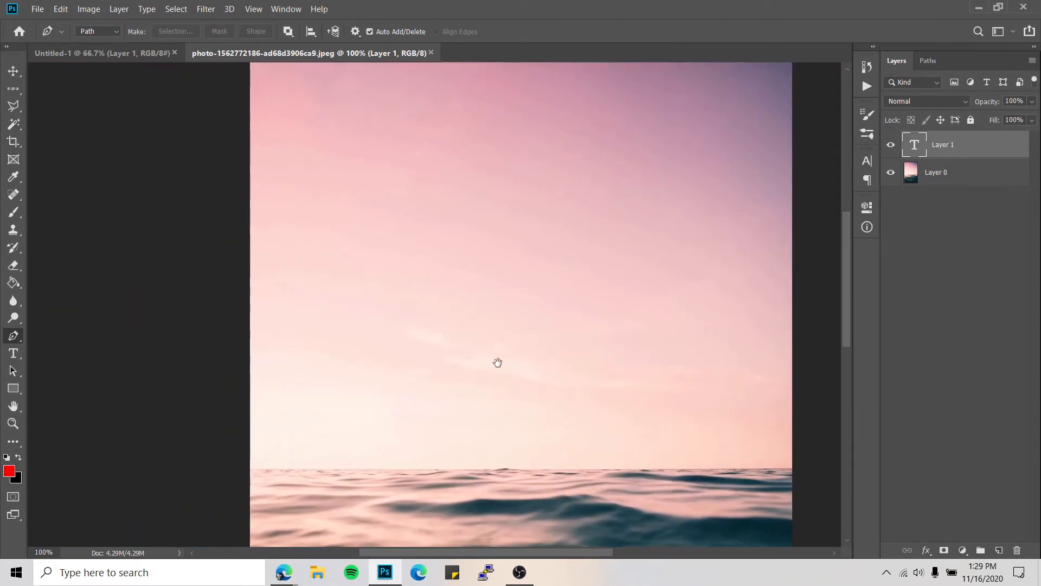
pyautogui.click(9, 408)
pyautogui.moveTo(441, 272); pyautogui.dragTo(432, 298)
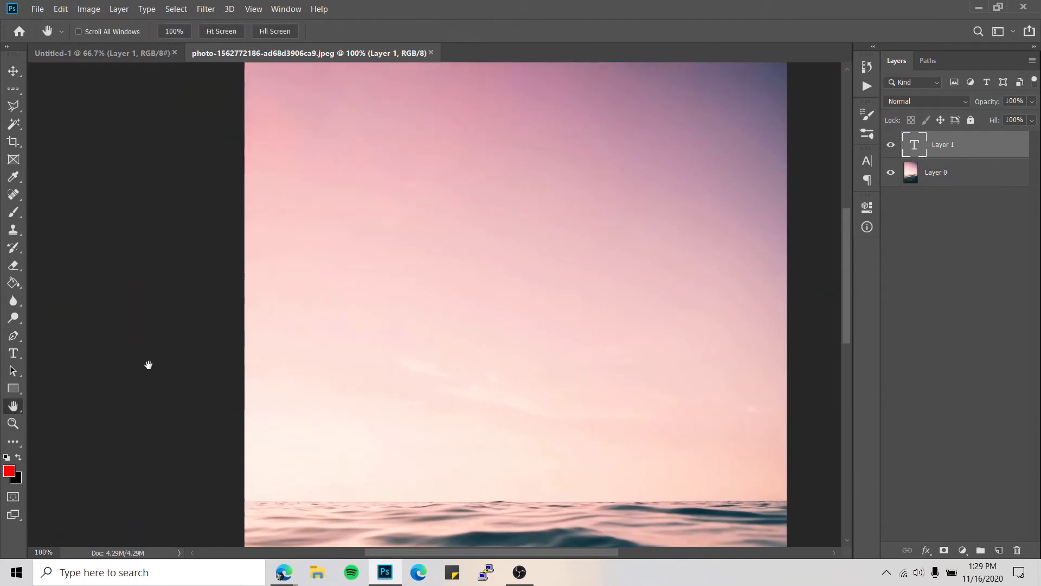
pyautogui.click(13, 335)
pyautogui.moveTo(553, 258); pyautogui.dragTo(498, 237)
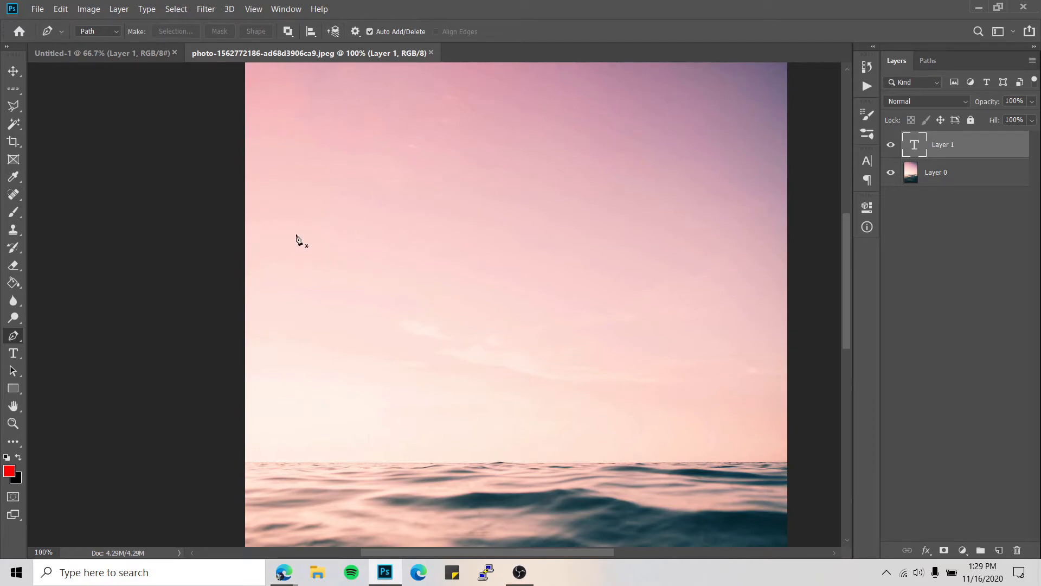
pyautogui.scroll(3, 337, 263)
pyautogui.scroll(-2, 341, 266)
pyautogui.scroll(2, 347, 237)
pyautogui.scroll(-3, 346, 282)
pyautogui.scroll(1, 345, 298)
pyautogui.moveTo(308, 219); pyautogui.dragTo(309, 265)
pyautogui.press('Escape')
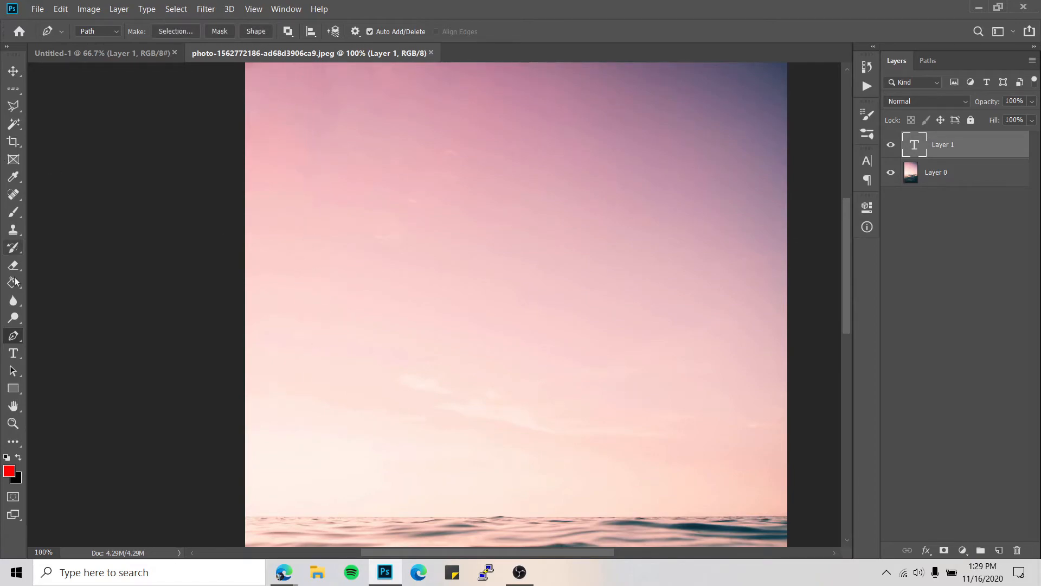
# Step: Draw a closed, nearly circular path through four anchor points in the sky with the Curvature Pen tool
pyautogui.rightClick(22, 338)
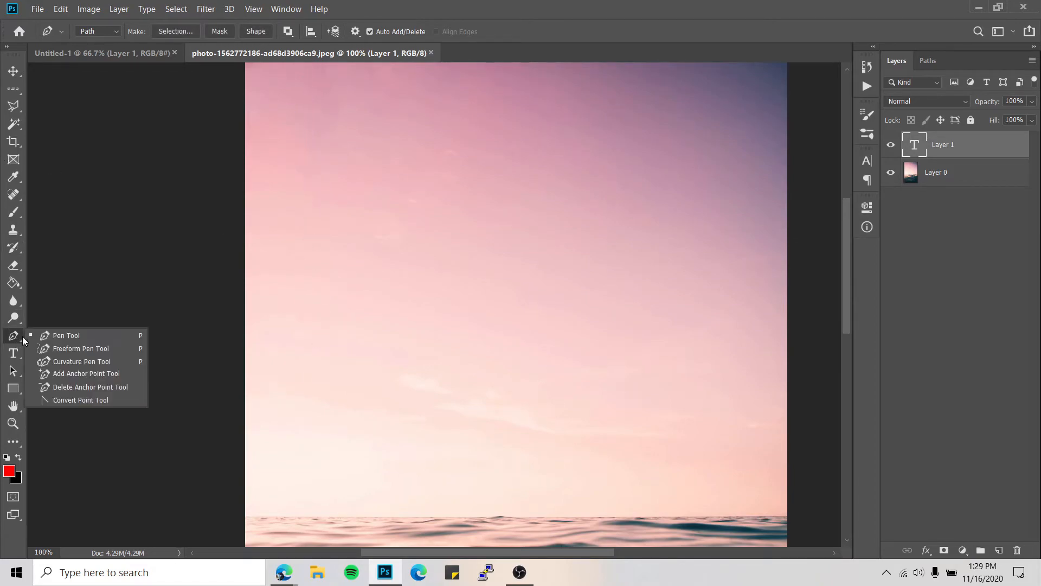
pyautogui.click(68, 362)
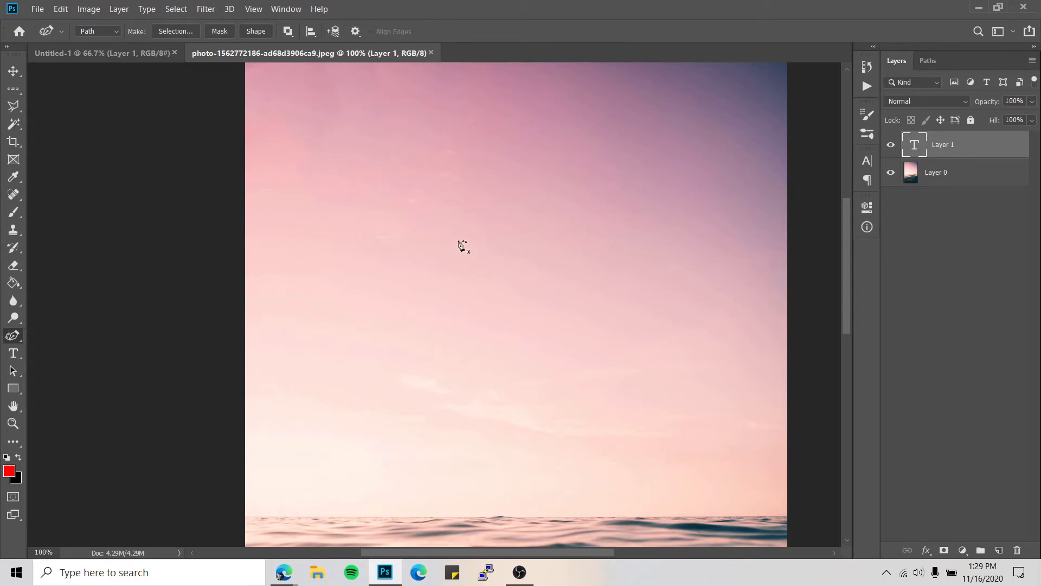
pyautogui.click(481, 314)
pyautogui.click(463, 176)
pyautogui.click(371, 180)
pyautogui.click(369, 180)
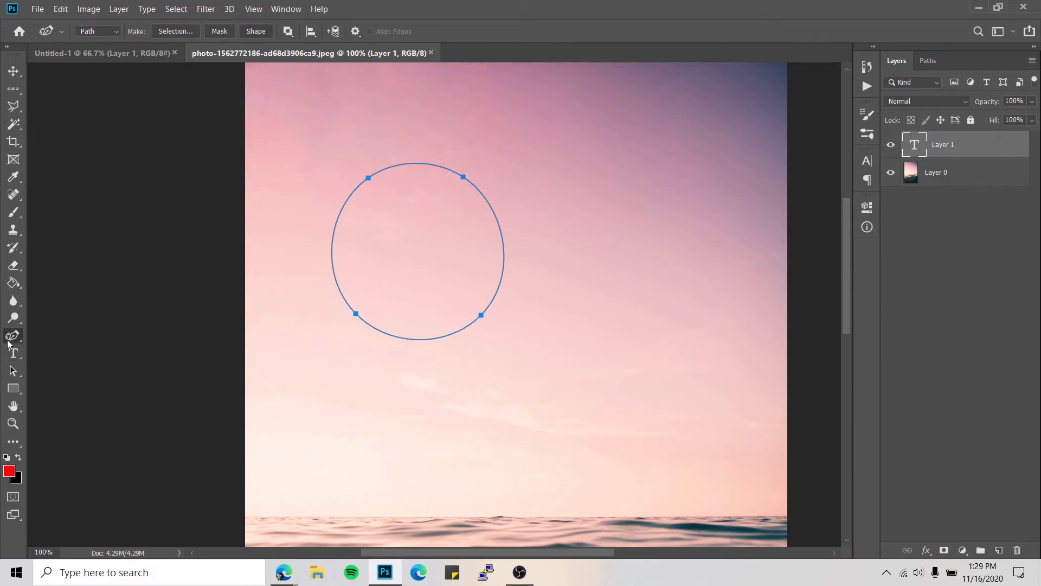
# Step: Draw a curved Pen tool path beside and below the circular path, and clear both paths from the canvas
pyautogui.rightClick(16, 342)
pyautogui.click(60, 334)
pyautogui.moveTo(621, 262); pyautogui.dragTo(614, 443)
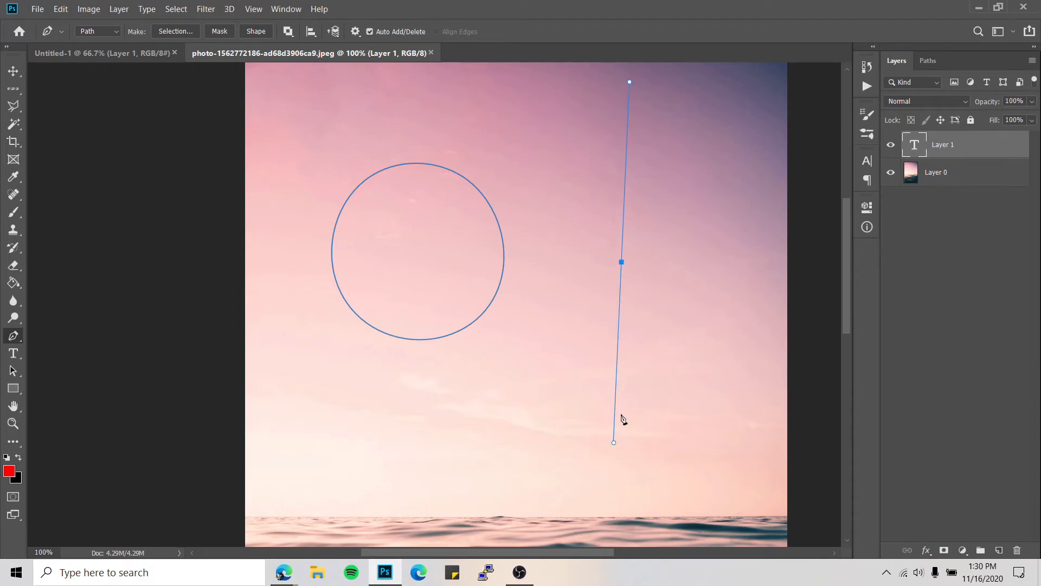
pyautogui.moveTo(612, 504); pyautogui.dragTo(504, 502)
pyautogui.moveTo(429, 412); pyautogui.dragTo(465, 338)
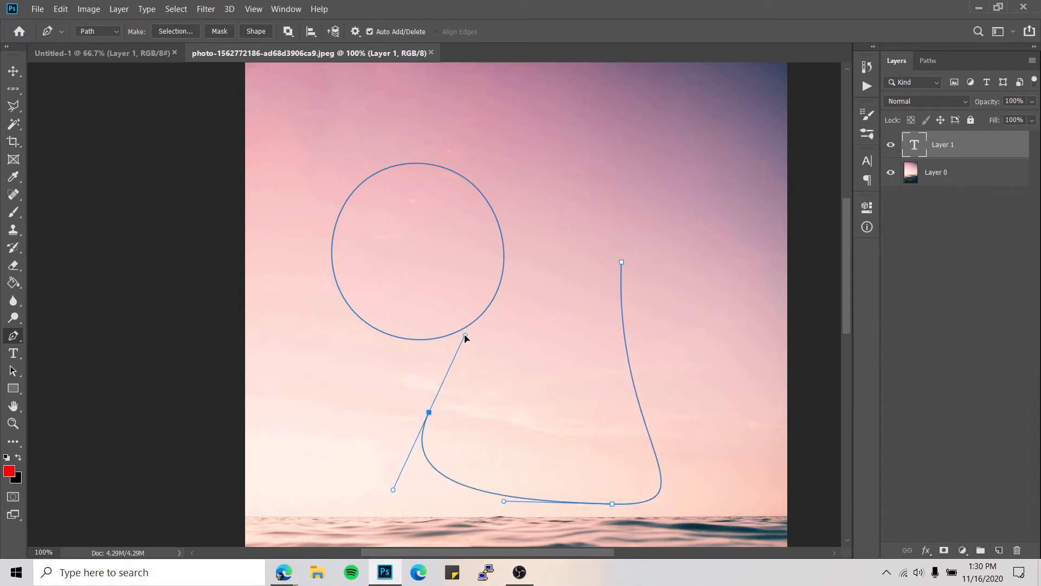
pyautogui.moveTo(498, 276); pyautogui.dragTo(624, 268)
pyautogui.press('Return')
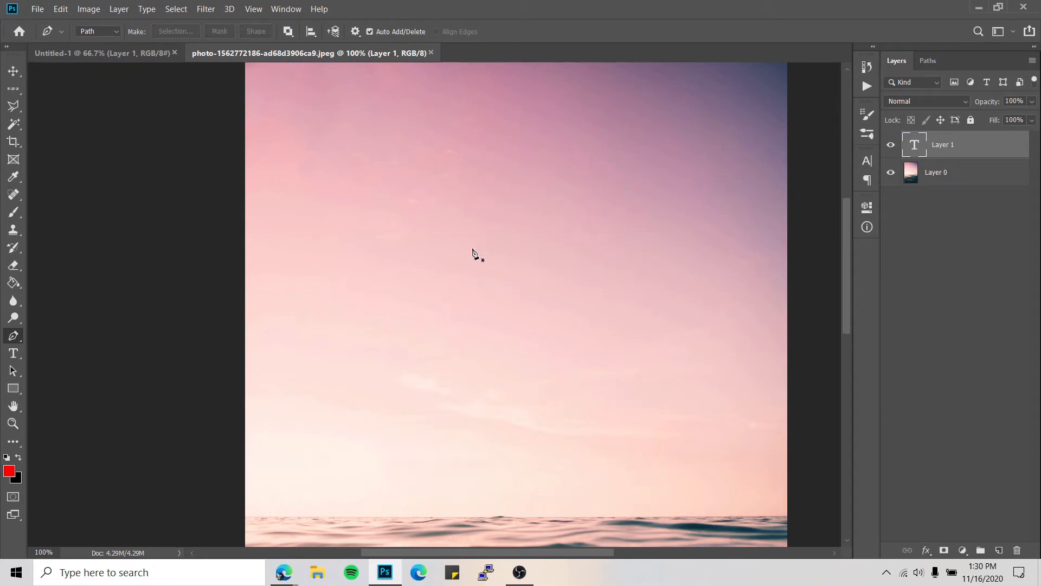
# Step: Try the Add Anchor Point tool over the clouds in the lower sky
pyautogui.rightClick(18, 337)
pyautogui.click(86, 373)
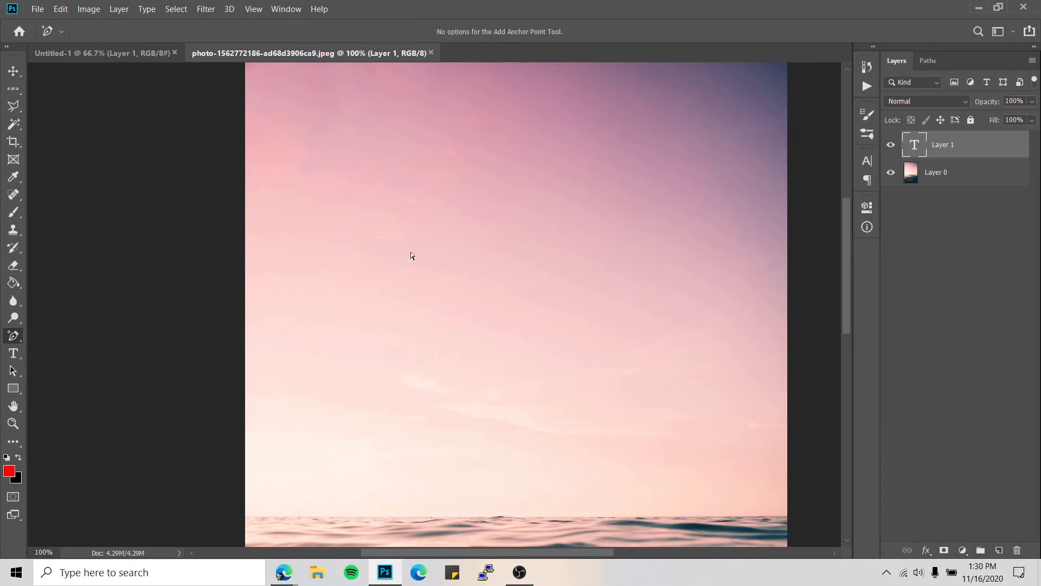
pyautogui.moveTo(423, 380); pyautogui.dragTo(618, 431)
# Step: Draw a large closed oval path through four anchor points in the sky with the Curvature Pen tool
pyautogui.rightClick(9, 333)
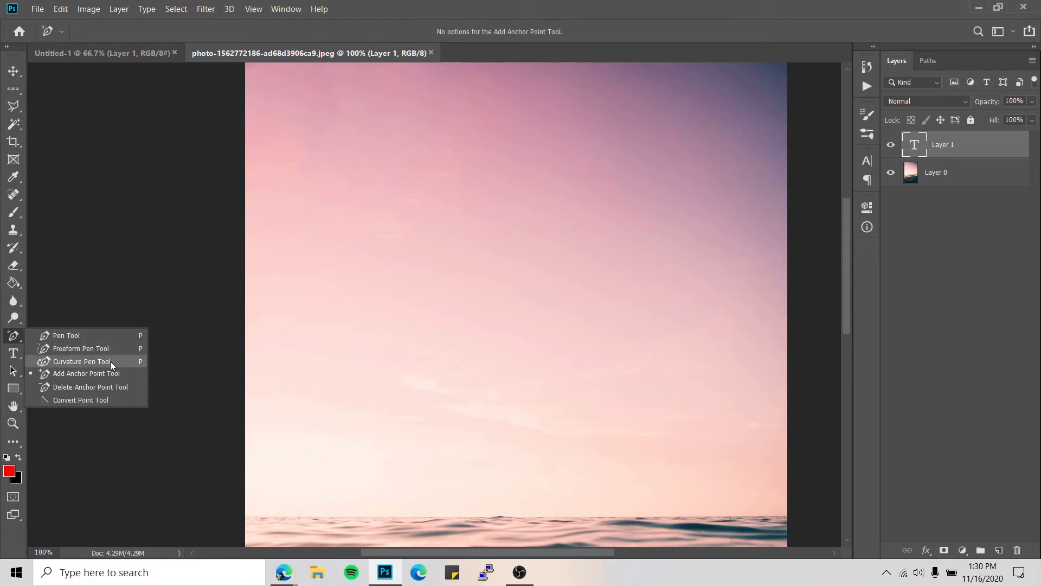
pyautogui.click(110, 361)
pyautogui.click(487, 198)
pyautogui.click(366, 387)
pyautogui.click(526, 423)
pyautogui.click(656, 257)
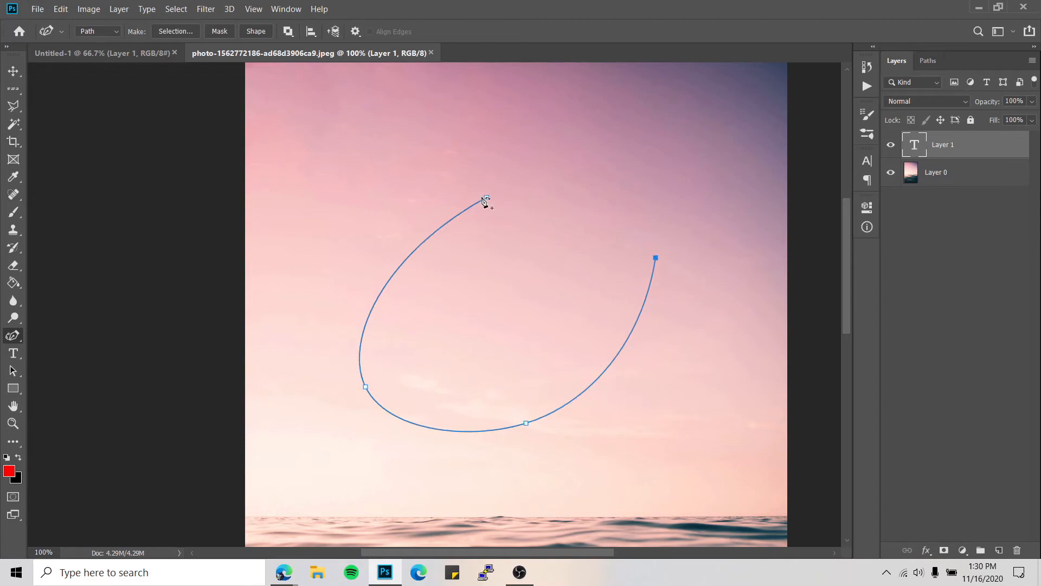
pyautogui.click(487, 198)
# Step: Draw a closed D-shaped path above the oval with the Freeform Pen tool and make an anti-aliased new selection from it with 0 px feather
pyautogui.rightClick(13, 341)
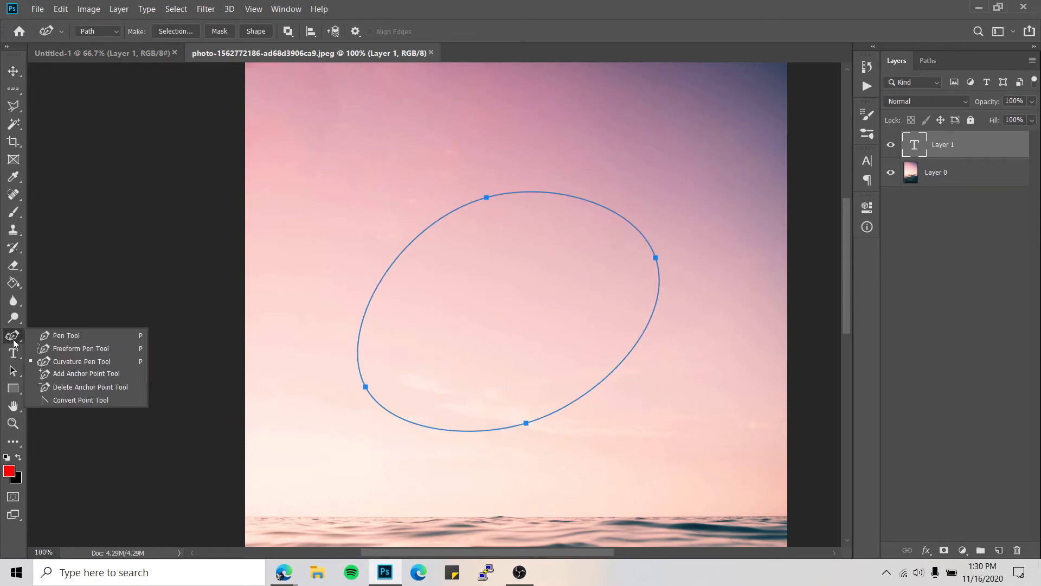
pyautogui.click(115, 347)
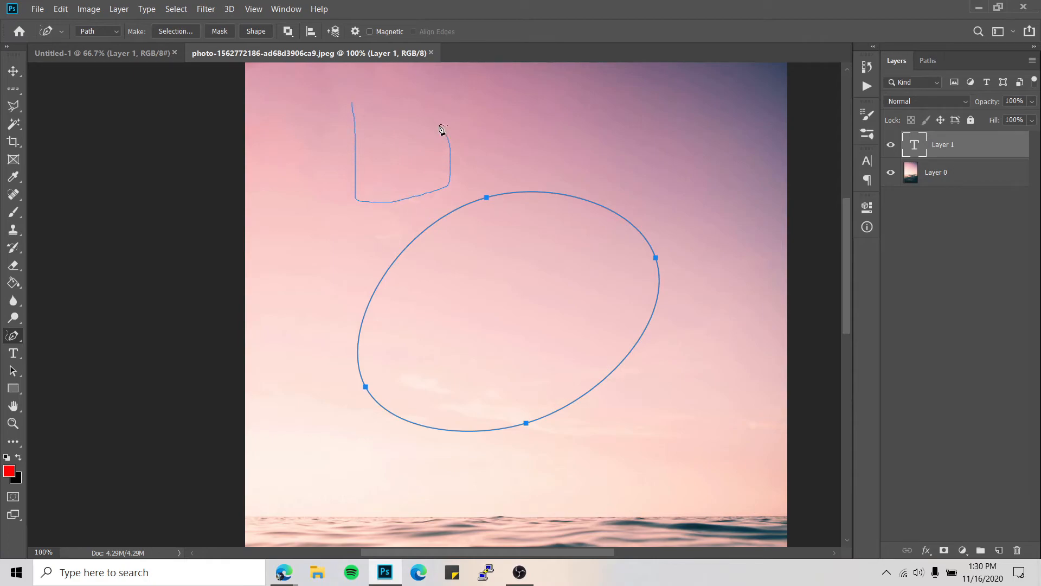
pyautogui.moveTo(356, 106); pyautogui.dragTo(352, 102)
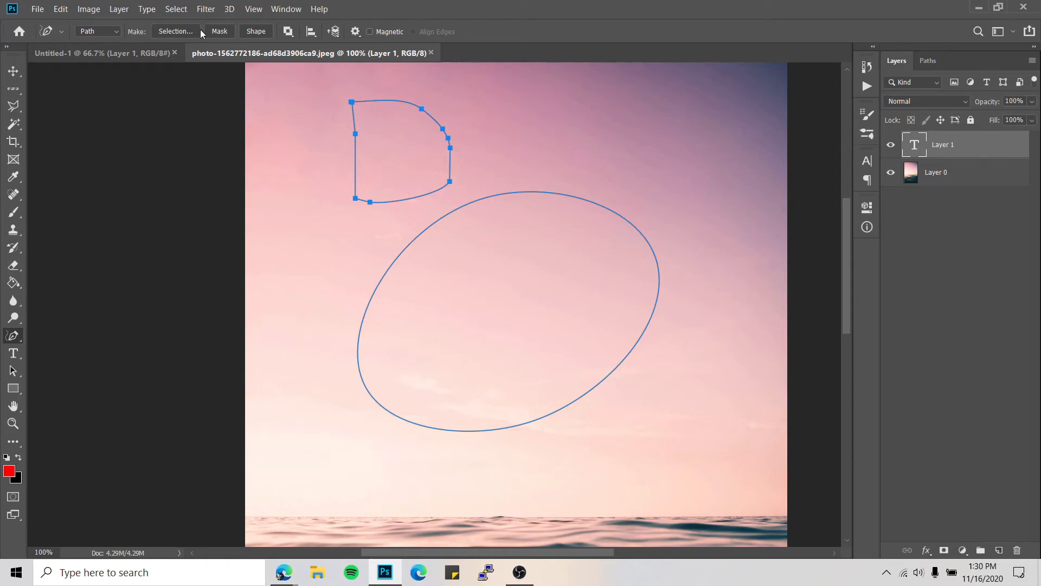
pyautogui.click(175, 31)
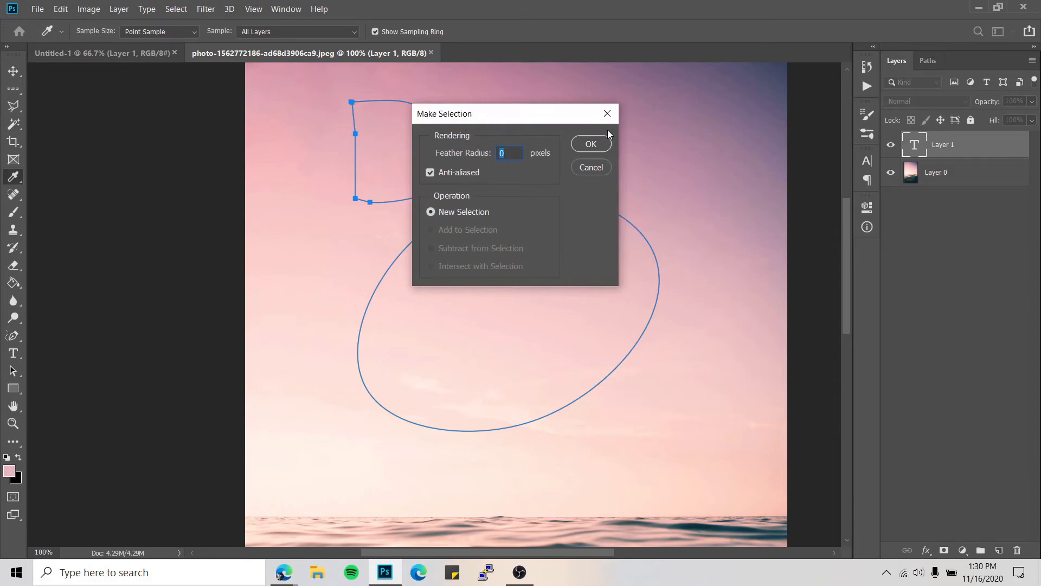
pyautogui.click(590, 144)
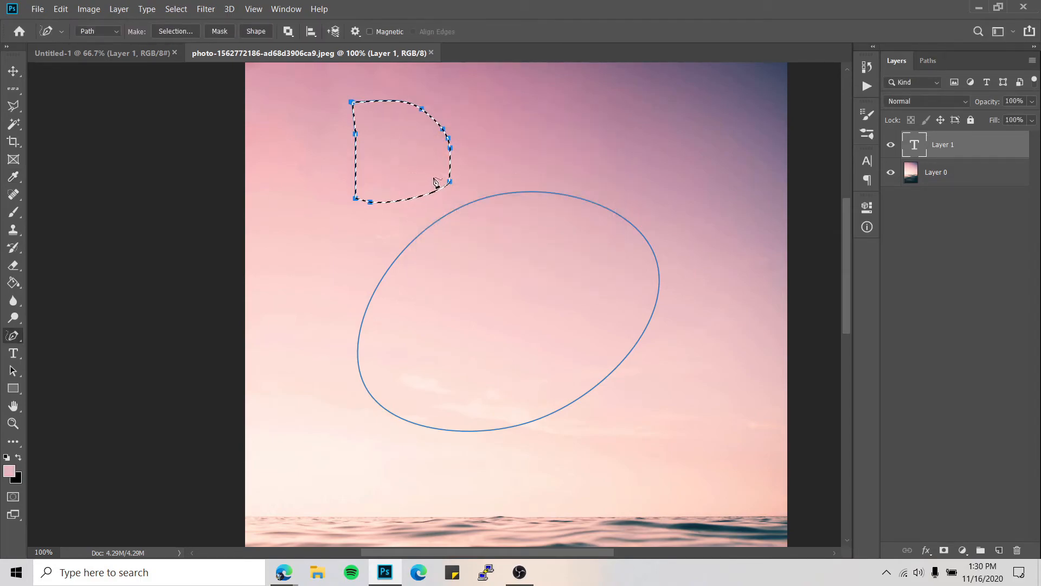
# Step: Try to extend the selection across the sky with the Quick Selection tool, and undo the selection
pyautogui.click(15, 124)
pyautogui.click(65, 124)
pyautogui.moveTo(608, 163)
pyautogui.mouseDown()
pyautogui.moveTo(675, 109)
pyautogui.moveTo(653, 124)
pyautogui.moveTo(643, 157)
pyautogui.mouseUp()
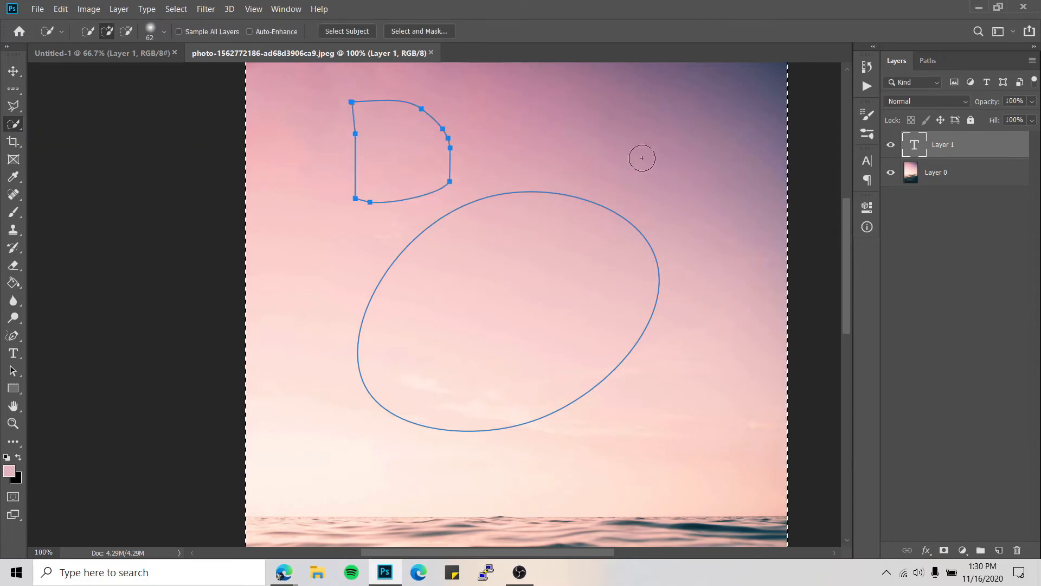
pyautogui.hotkey('ctrl', 'z')
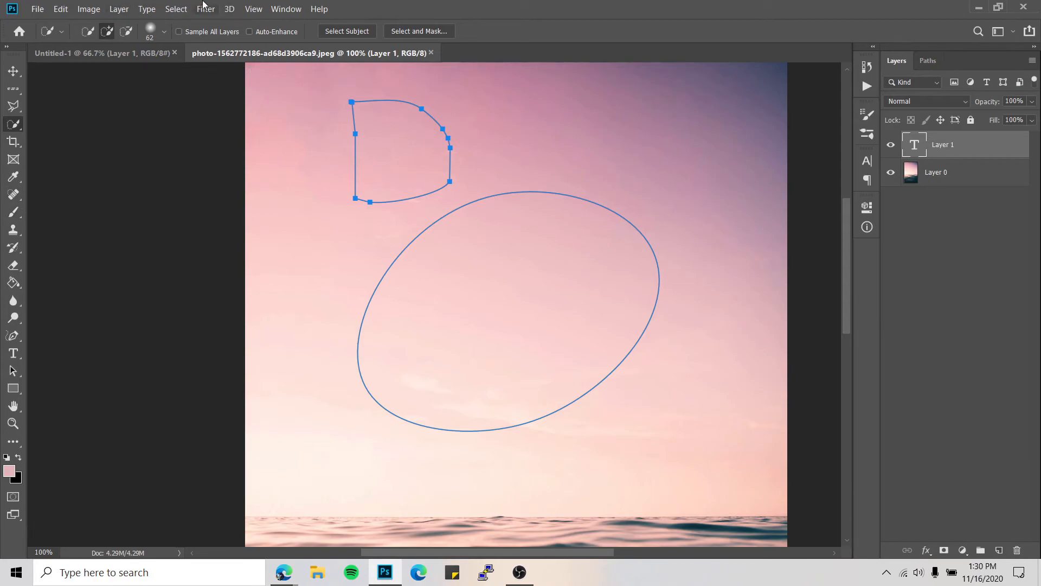
# Step: Open the image download.jpeg from the Saved Pictures folder inside Pictures
pyautogui.scroll(-4, 419, 147)
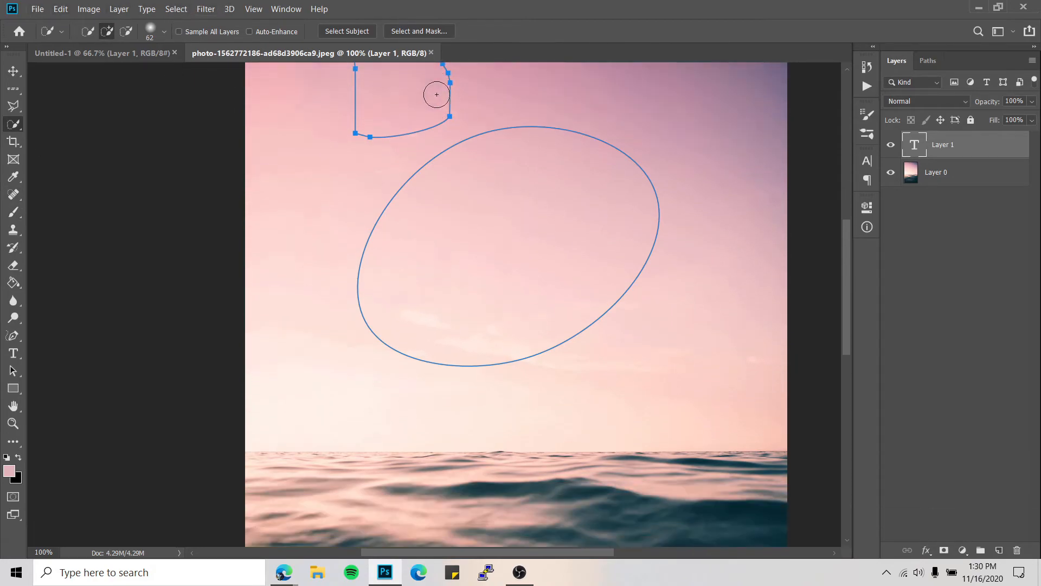
pyautogui.click(58, 8)
pyautogui.click(40, 9)
pyautogui.click(38, 8)
pyautogui.click(50, 36)
pyautogui.click(60, 381)
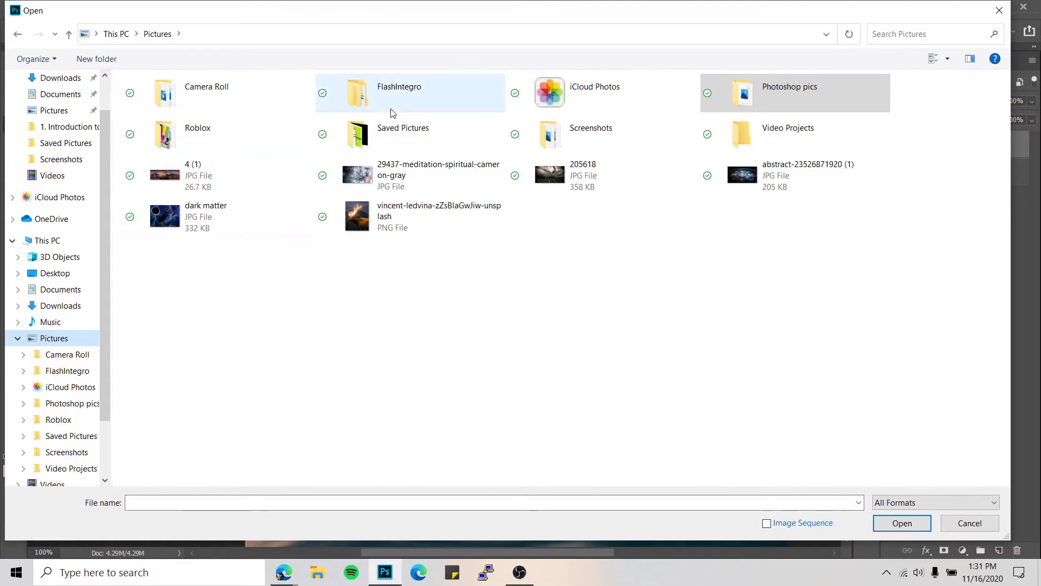
pyautogui.doubleClick(395, 137)
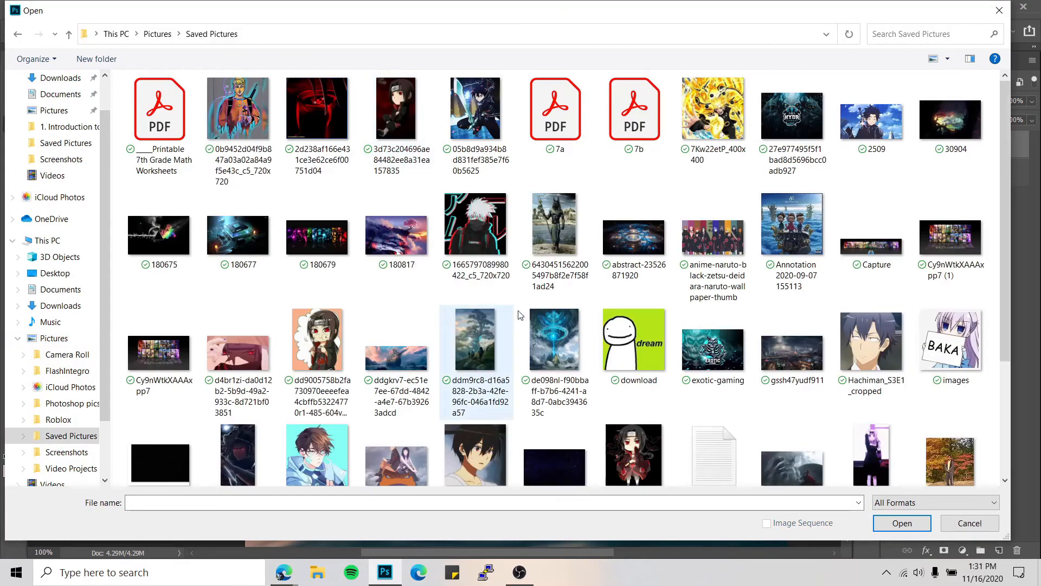
pyautogui.scroll(-3, 510, 315)
pyautogui.doubleClick(655, 188)
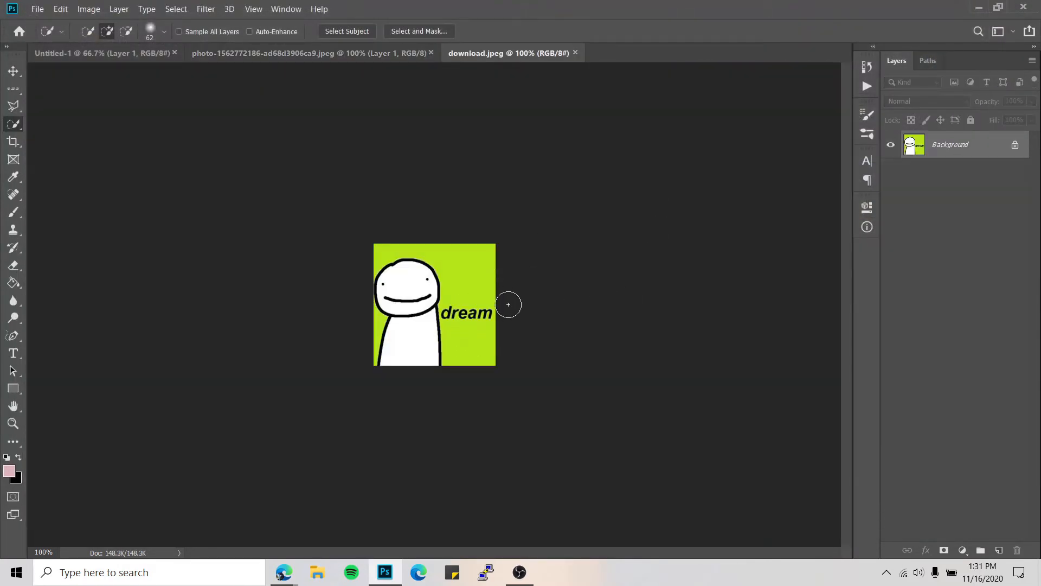
pyautogui.hotkey('ctrl', '+')
pyautogui.hotkey('ctrl', '+')
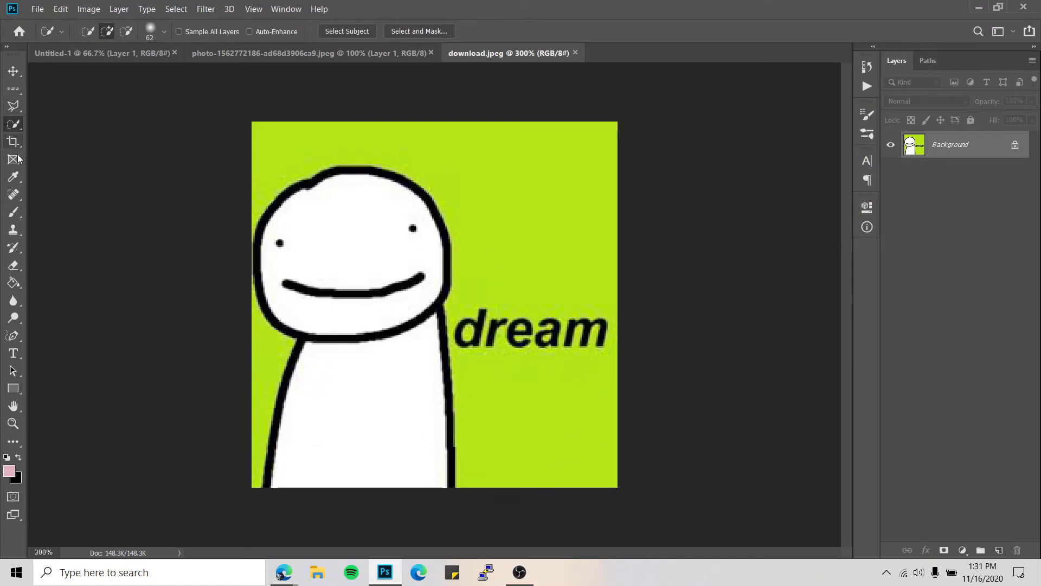
# Step: Trace a rough closed path around the cartoon head with the Freeform Pen tool, and close download.jpeg without saving
pyautogui.click(13, 336)
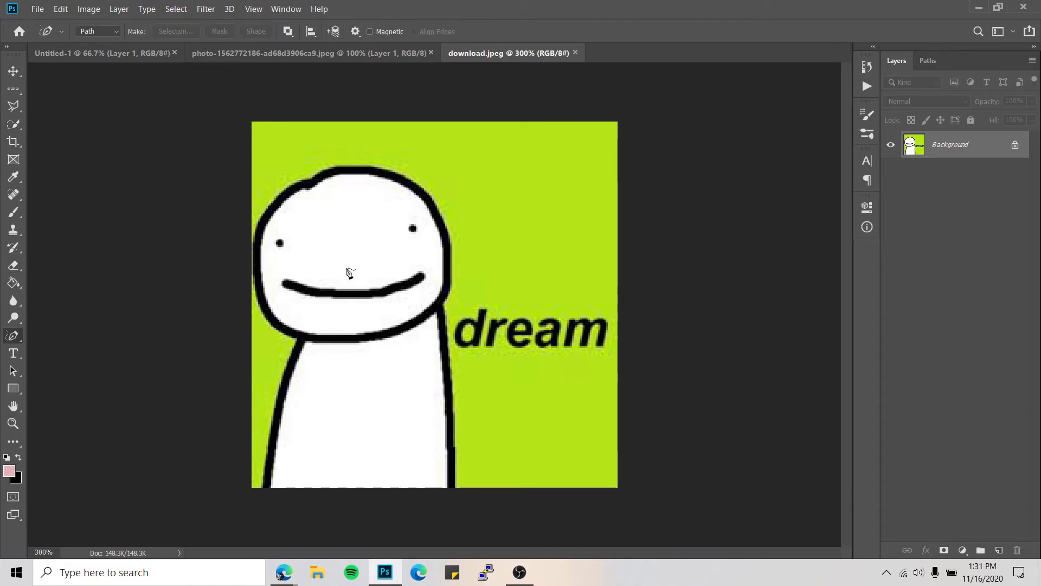
pyautogui.rightClick(9, 343)
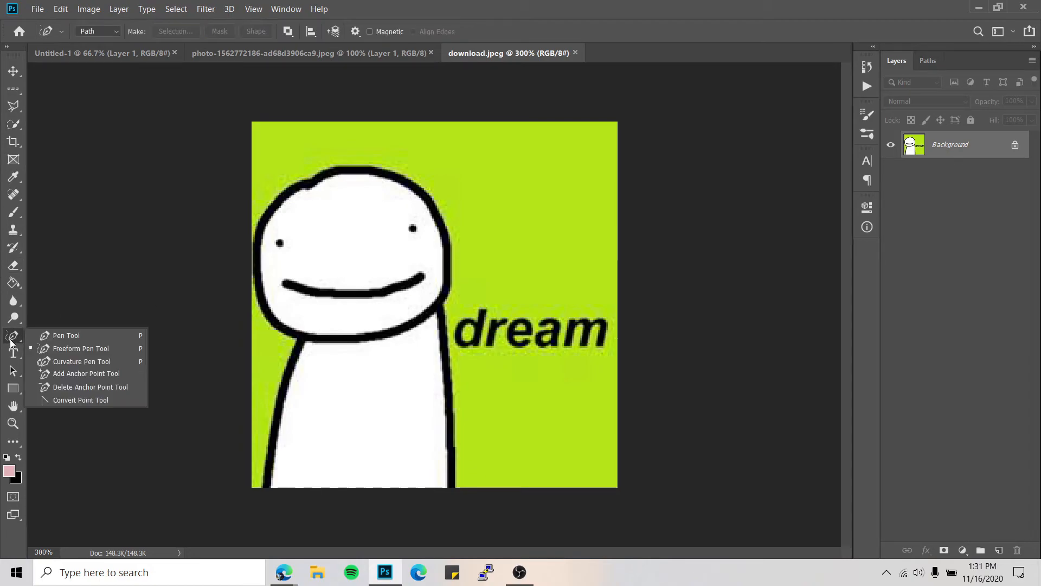
pyautogui.click(55, 347)
pyautogui.moveTo(452, 246); pyautogui.dragTo(454, 287)
pyautogui.moveTo(427, 339)
pyautogui.mouseDown()
pyautogui.moveTo(284, 372)
pyautogui.moveTo(259, 333)
pyautogui.moveTo(256, 265)
pyautogui.moveTo(322, 141)
pyautogui.moveTo(476, 227)
pyautogui.moveTo(445, 255)
pyautogui.mouseUp()
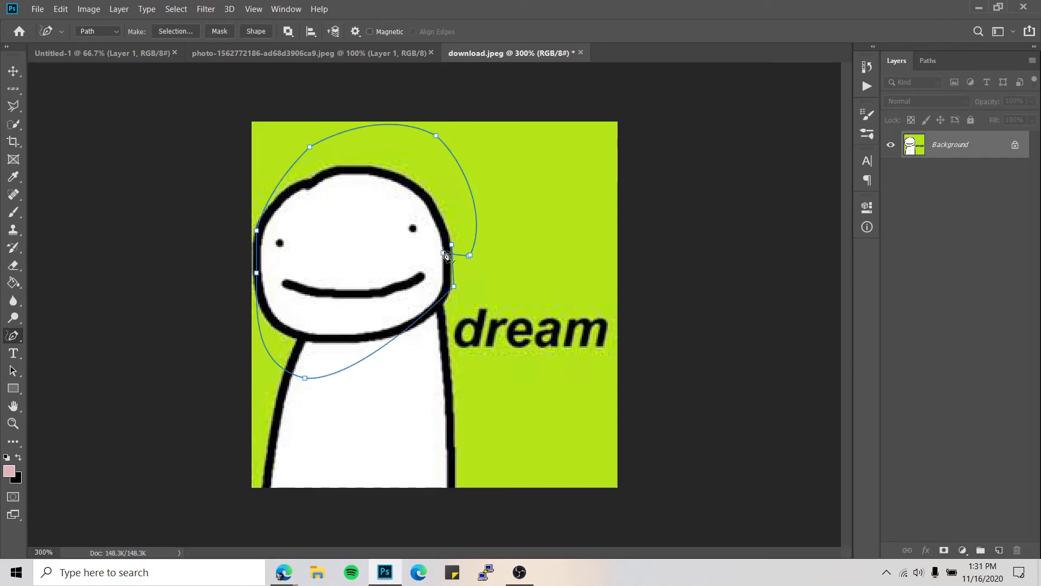
pyautogui.click(581, 53)
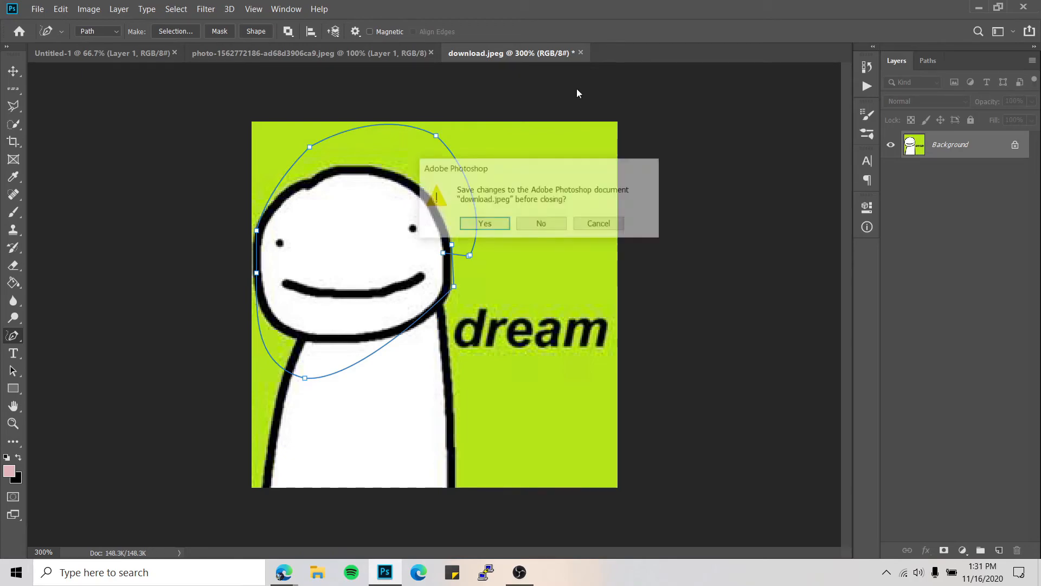
pyautogui.click(538, 224)
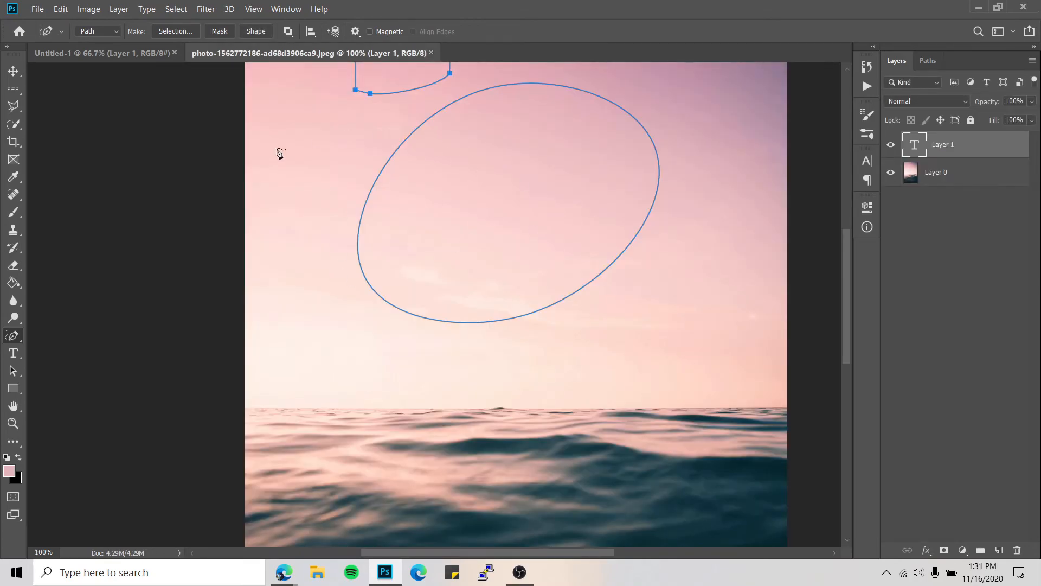
# Step: Set Layer 0's blend mode to Linear Dodge (Add), try a Brush stroke across the sky, and undo the stroke
pyautogui.click(13, 212)
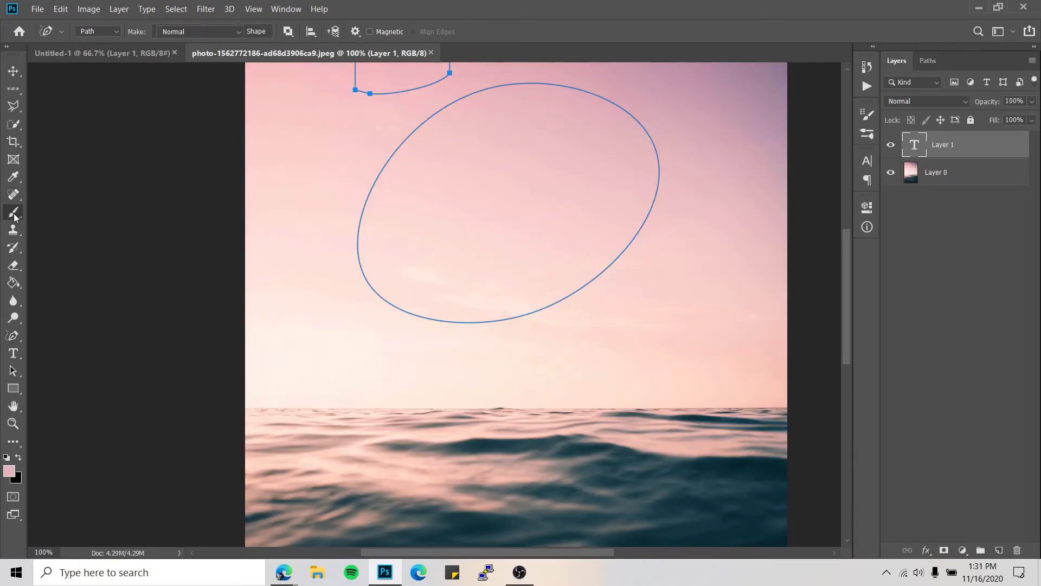
pyautogui.click(976, 175)
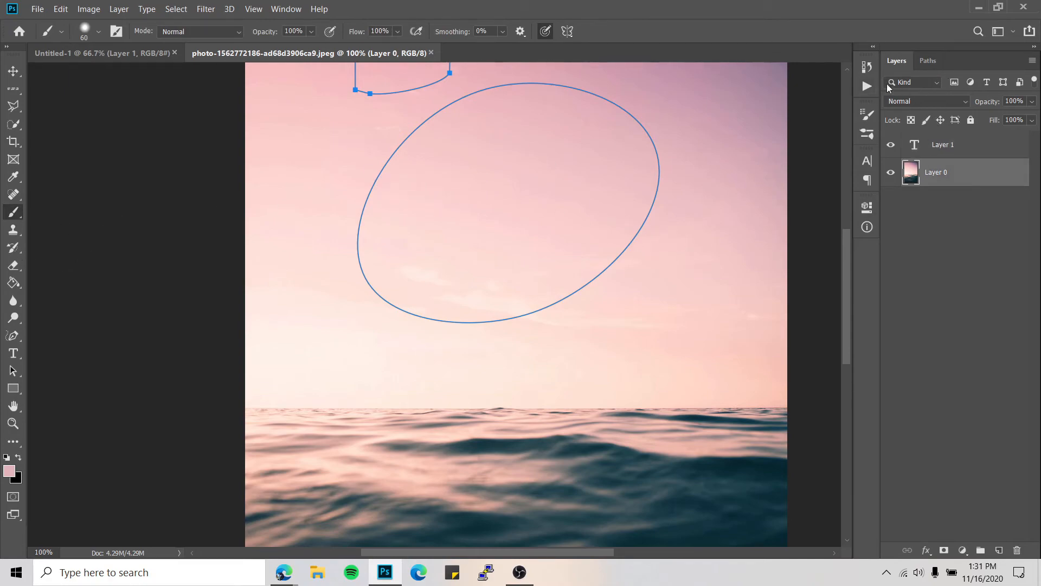
pyautogui.click(925, 101)
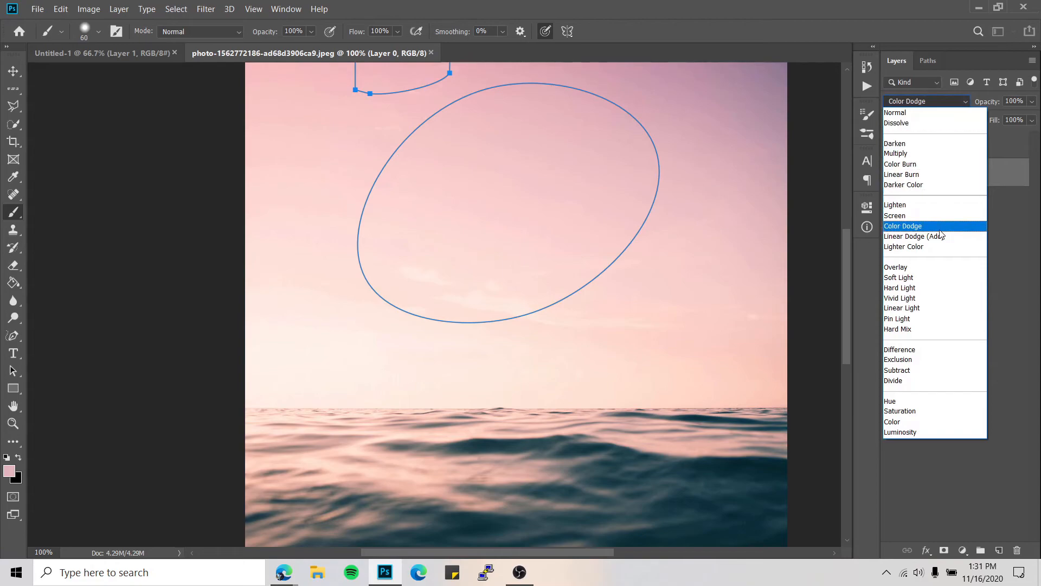
pyautogui.click(941, 236)
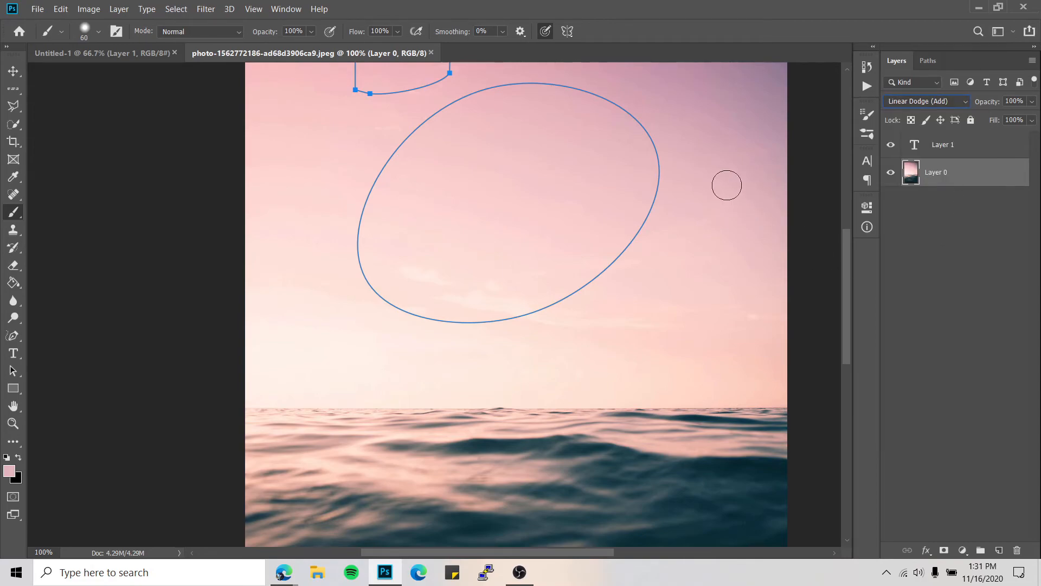
pyautogui.moveTo(677, 201)
pyautogui.mouseDown()
pyautogui.moveTo(726, 225)
pyautogui.moveTo(551, 151)
pyautogui.moveTo(722, 188)
pyautogui.moveTo(653, 253)
pyautogui.moveTo(546, 207)
pyautogui.mouseUp()
pyautogui.hotkey('ctrl', 'z')
# Step: Set the foreground color to bright cyan 00fcff and brush looping strokes in the sky to the right of the oval path
pyautogui.click(9, 472)
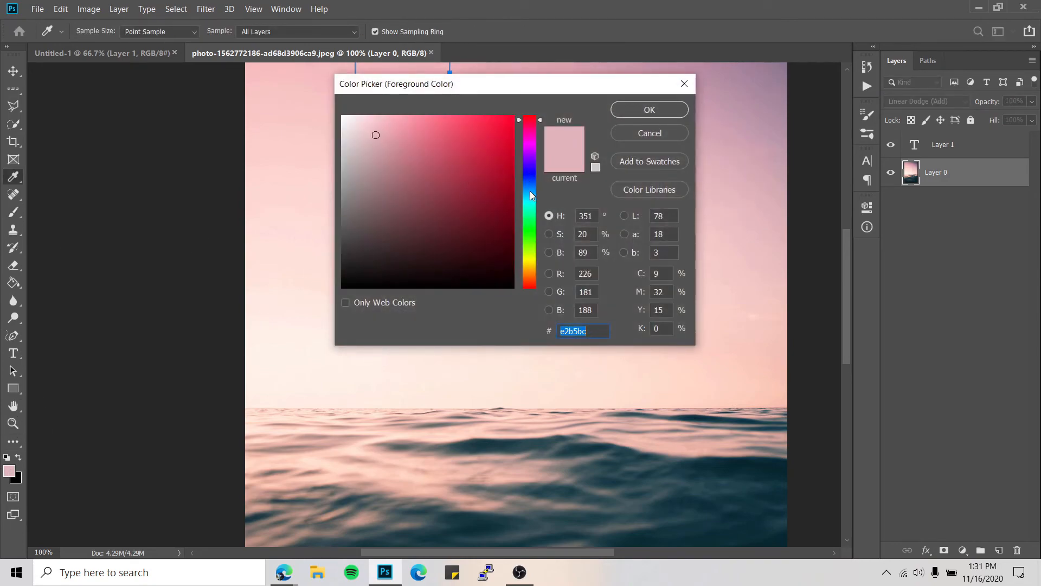
pyautogui.moveTo(531, 192); pyautogui.dragTo(532, 205)
pyautogui.moveTo(471, 174); pyautogui.dragTo(590, 66)
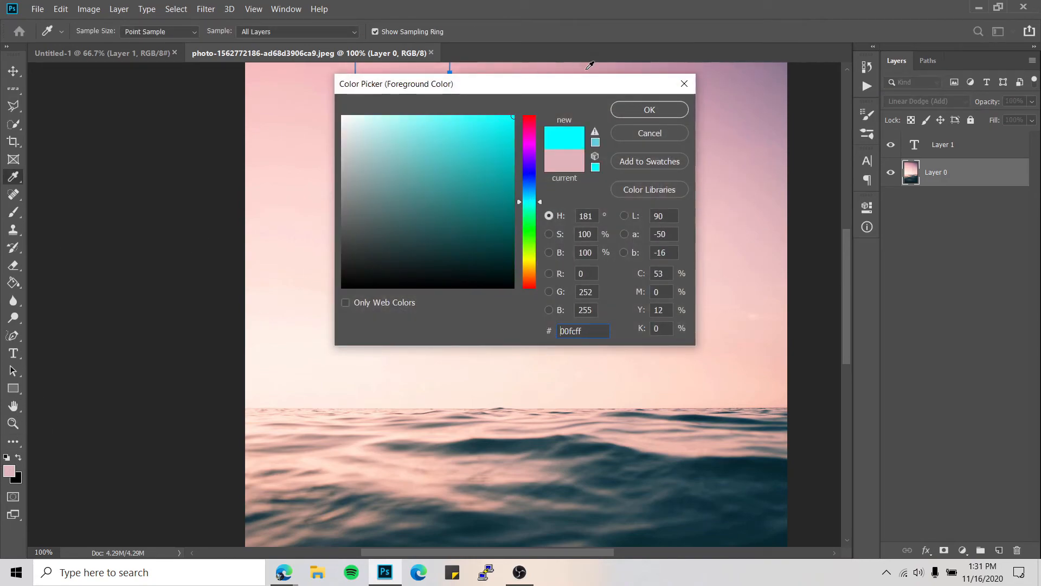
pyautogui.click(633, 110)
pyautogui.press('b')
pyautogui.moveTo(730, 218)
pyautogui.mouseDown()
pyautogui.moveTo(661, 159)
pyautogui.moveTo(659, 194)
pyautogui.moveTo(636, 218)
pyautogui.mouseUp()
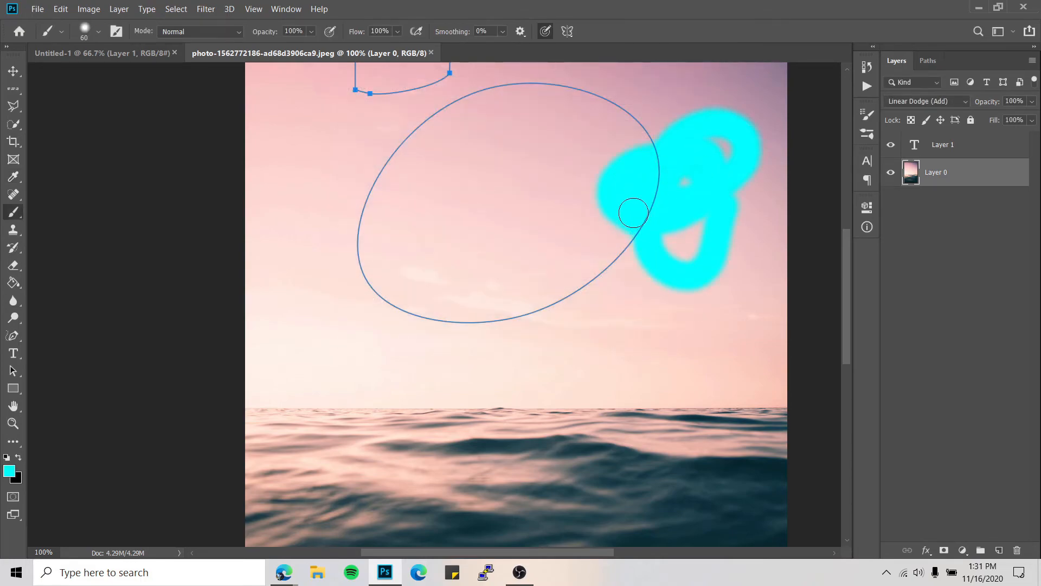
# Step: Set Layer 0's blend mode to Normal and brush a cyan blob in the sky to the left of the oval path
pyautogui.click(933, 101)
pyautogui.click(903, 112)
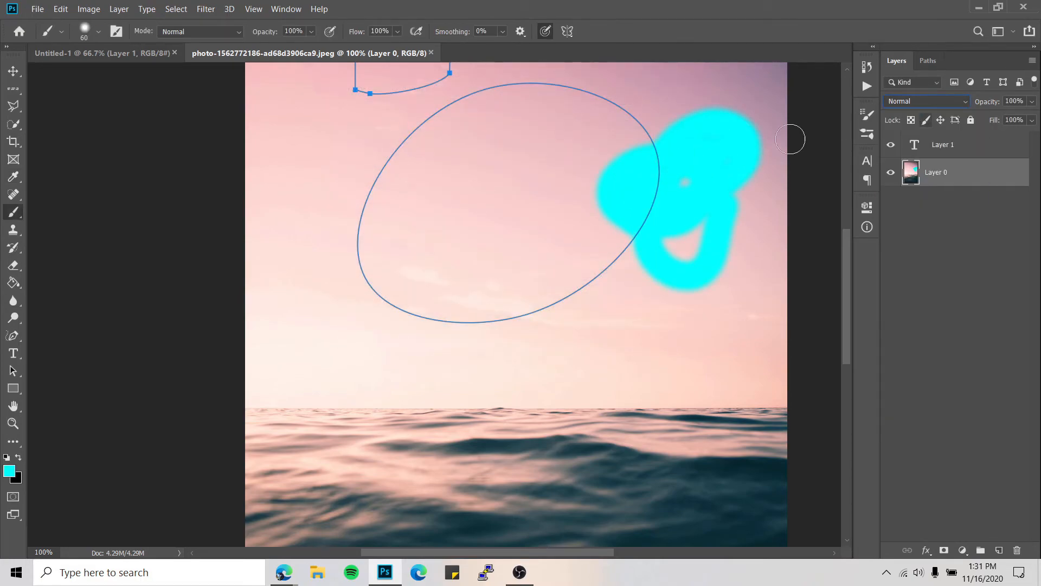
pyautogui.moveTo(295, 148)
pyautogui.mouseDown()
pyautogui.moveTo(275, 255)
pyautogui.moveTo(303, 140)
pyautogui.moveTo(341, 191)
pyautogui.moveTo(283, 224)
pyautogui.moveTo(302, 177)
pyautogui.mouseUp()
# Step: Set Layer 0's blend mode to Linear Dodge (Add) and brush a short, thick cyan mark inside the oval path
pyautogui.click(925, 101)
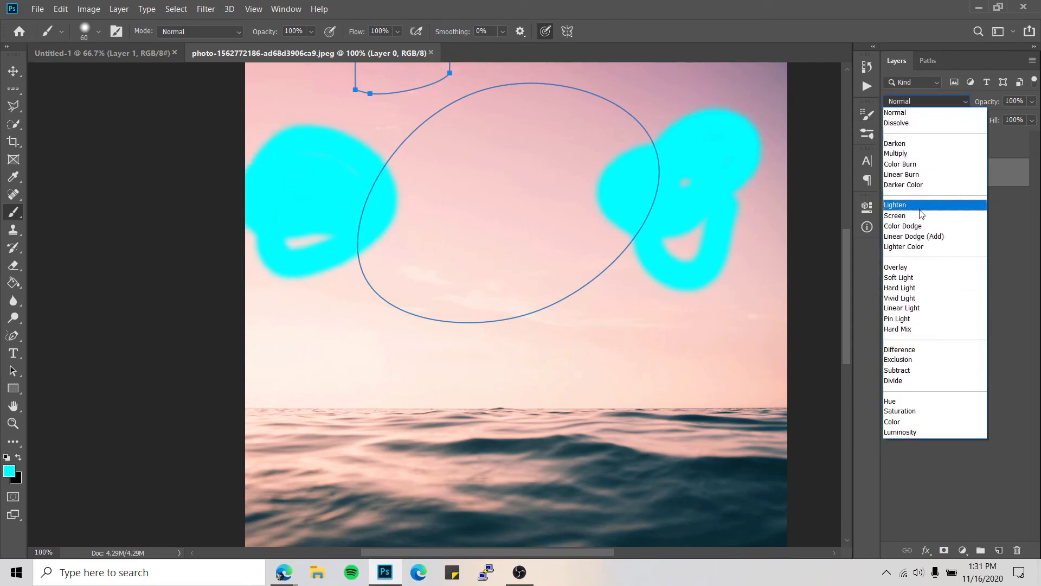
pyautogui.click(920, 242)
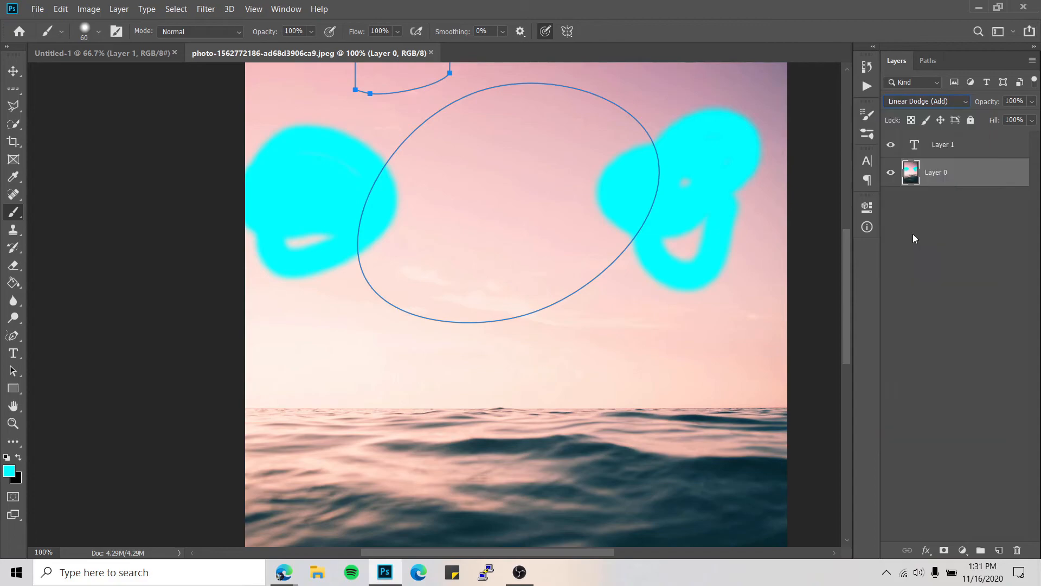
pyautogui.moveTo(483, 169)
pyautogui.mouseDown()
pyautogui.moveTo(472, 274)
pyautogui.moveTo(510, 179)
pyautogui.mouseUp()
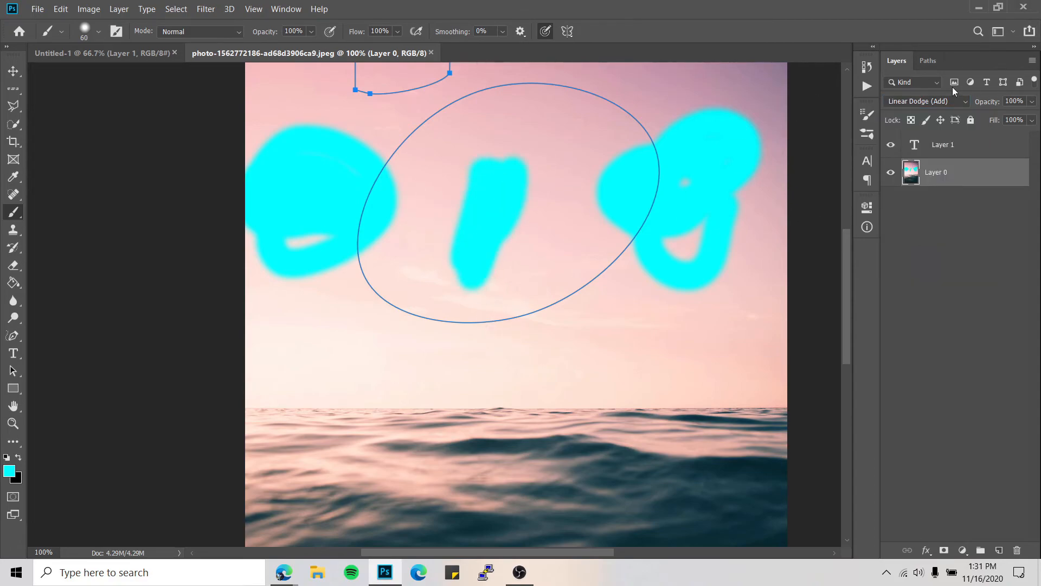
# Step: Set Layer 0's blend mode to Darken and brush a wide cyan patch across the upper edge of the oval path
pyautogui.click(924, 102)
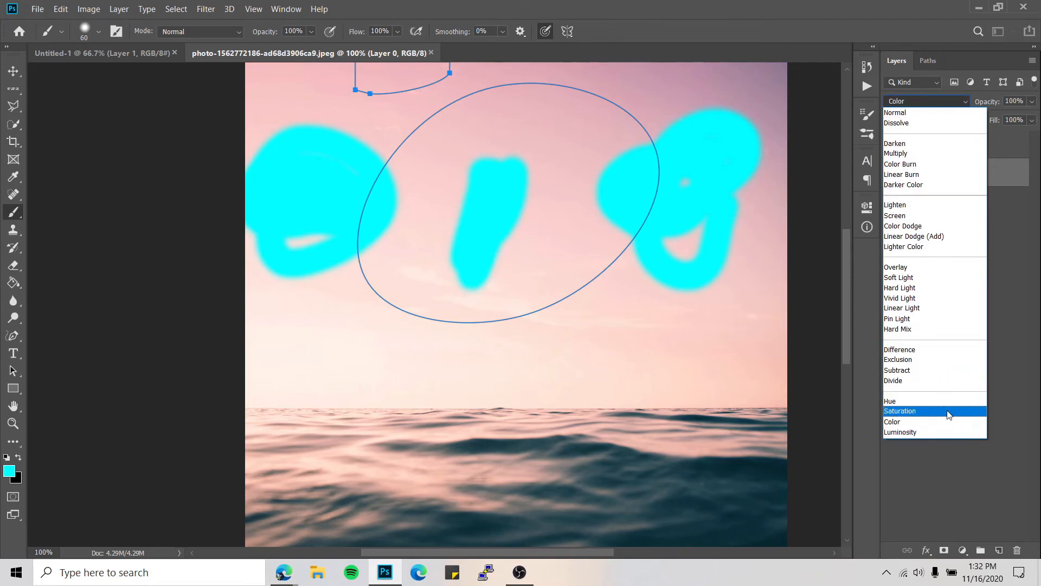
pyautogui.click(896, 143)
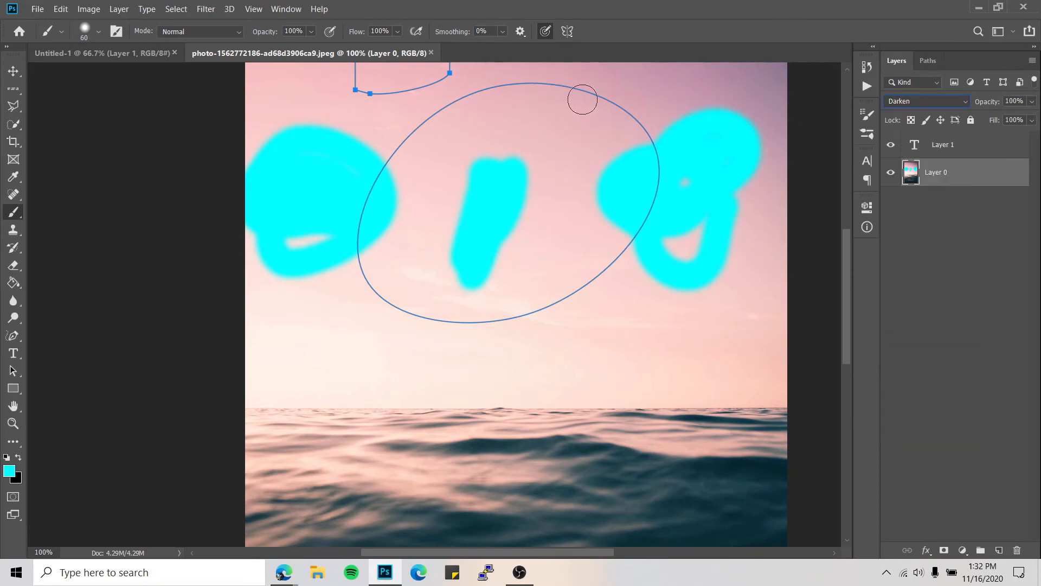
pyautogui.moveTo(581, 99); pyautogui.dragTo(489, 116)
pyautogui.moveTo(510, 82); pyautogui.dragTo(569, 133)
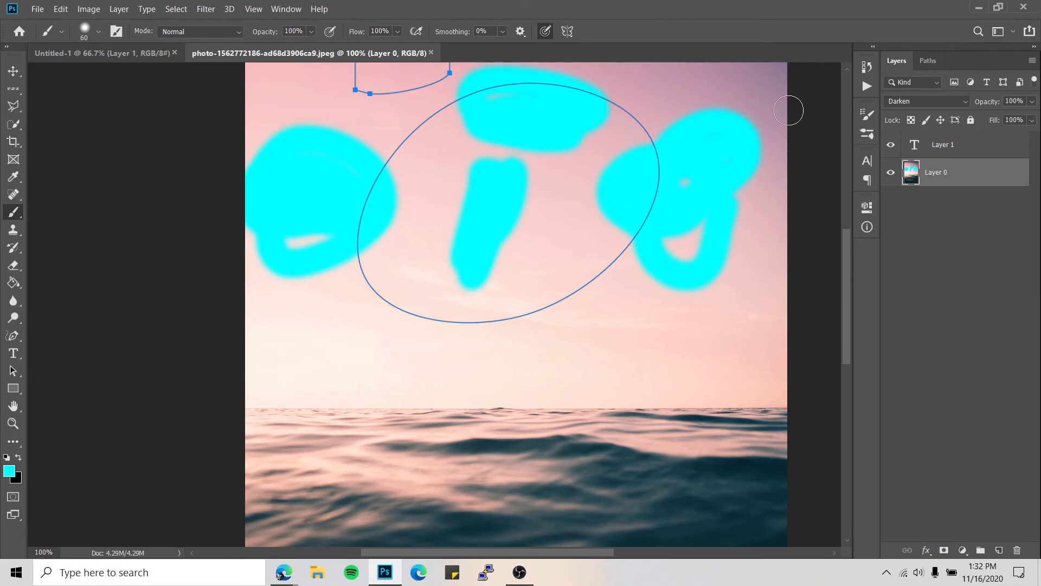
# Step: Undo all the cyan strokes and blend mode changes on Layer 0, back to the clean photo with Linear Dodge (Add)
pyautogui.hotkey('ctrl', 'z')
pyautogui.hotkey('ctrl', 'z')
pyautogui.hotkey('ctrl', 'z')
pyautogui.hotkey('ctrl', 'z')
pyautogui.hotkey('ctrl', 'z')
pyautogui.hotkey('ctrl', 'z')
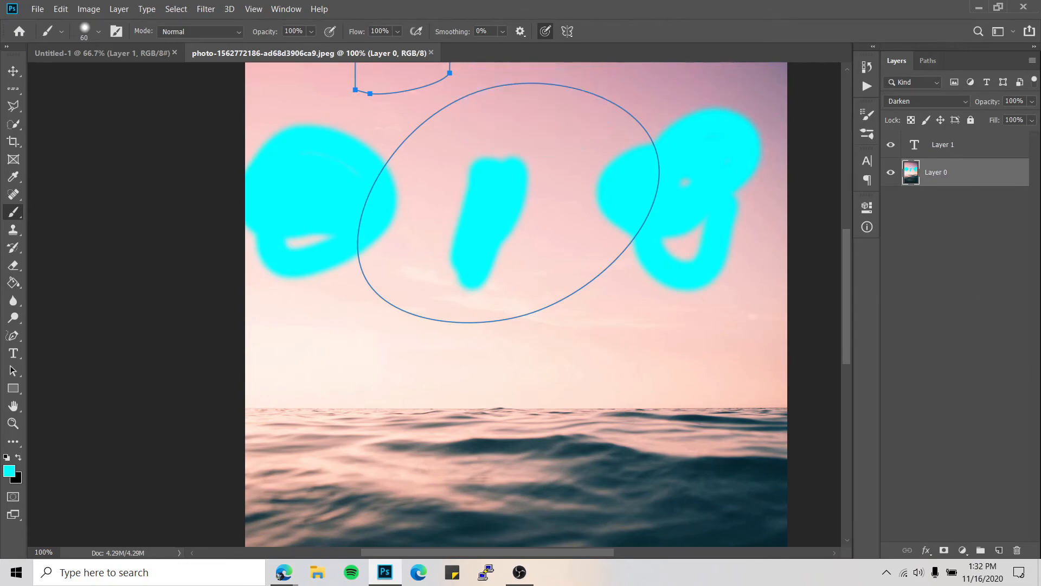
pyautogui.hotkey('ctrl', 'z')
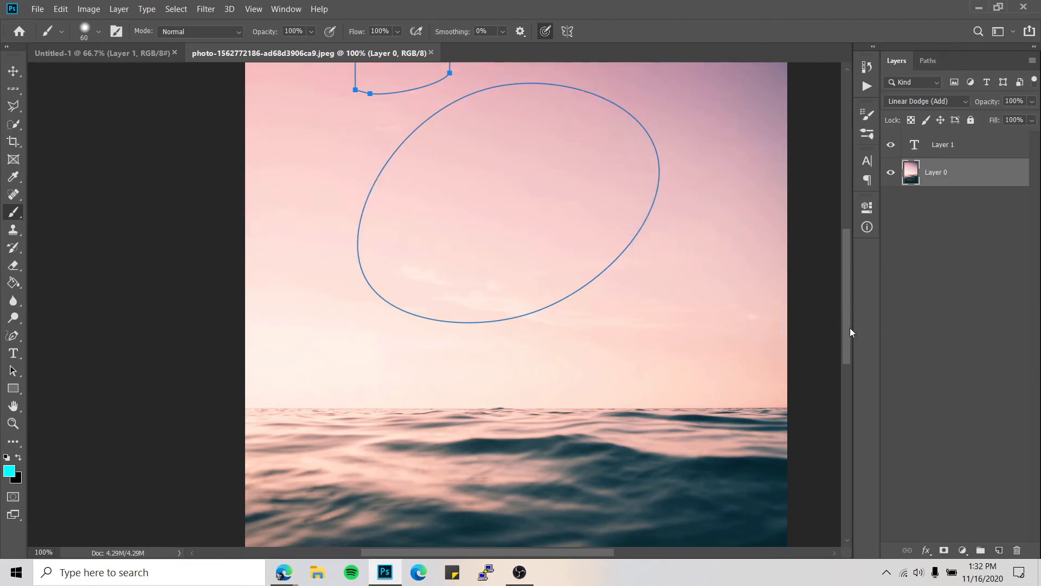
# Step: Add a new empty layer above Layer 0 and brush a cyan ring on it in the sky beside the oval path
pyautogui.click(962, 550)
pyautogui.click(912, 446)
pyautogui.click(1000, 550)
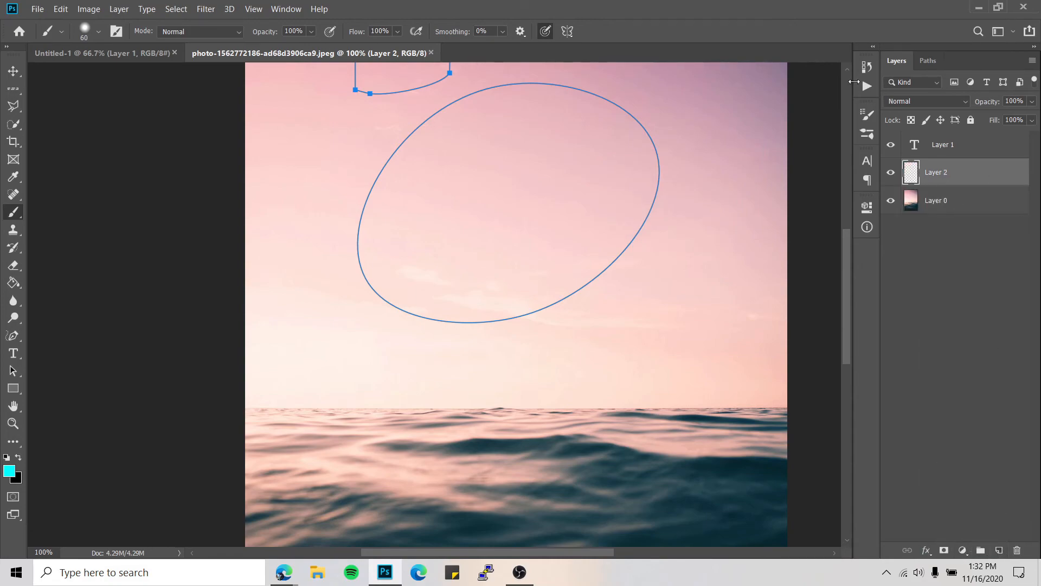
pyautogui.click(909, 103)
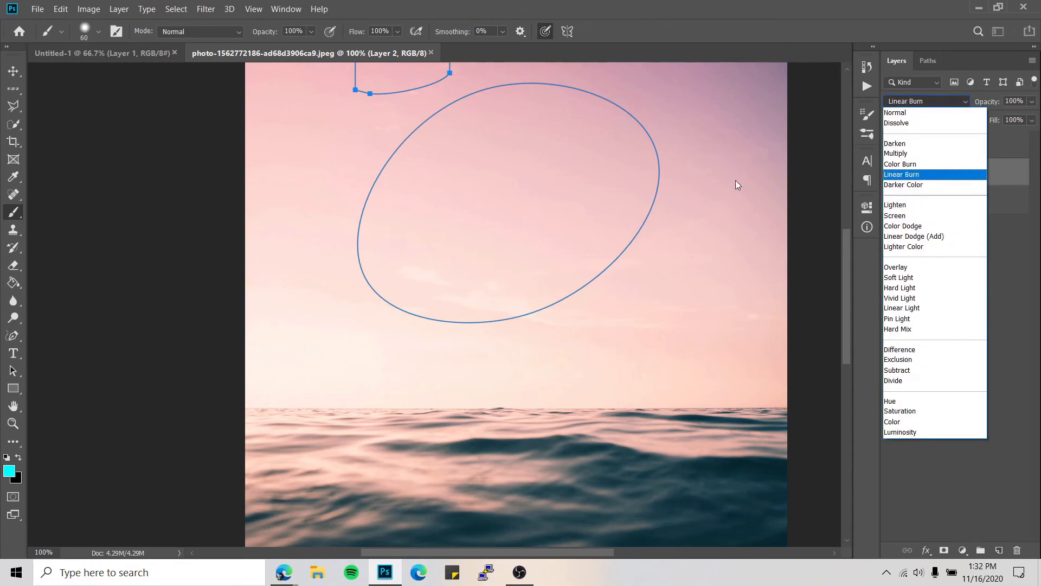
pyautogui.click(720, 179)
pyautogui.moveTo(719, 180)
pyautogui.mouseDown()
pyautogui.moveTo(719, 230)
pyautogui.moveTo(652, 204)
pyautogui.moveTo(724, 180)
pyautogui.mouseUp()
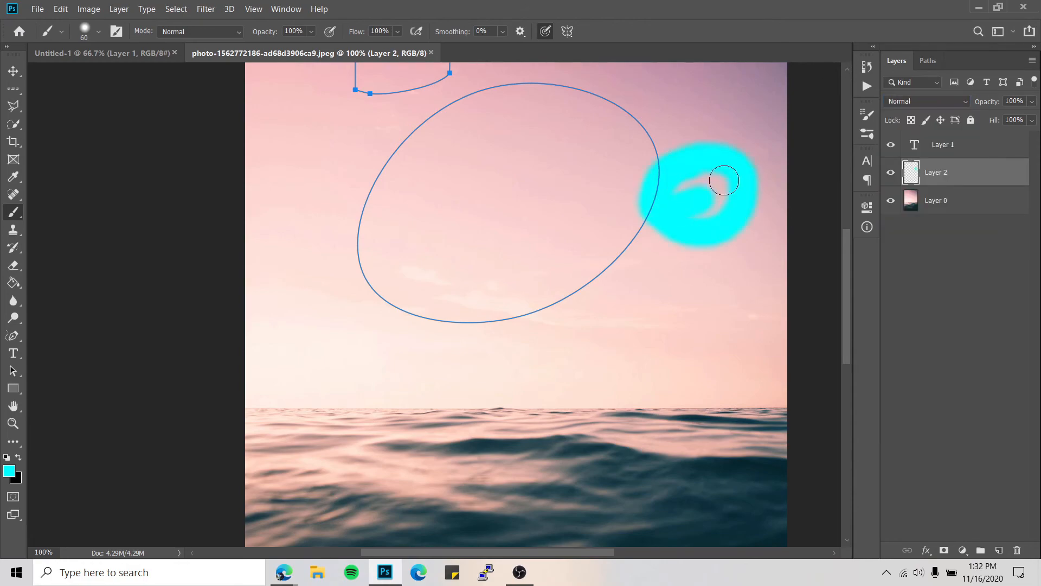
# Step: Set Layer 2's blend mode to Linear Dodge (Add) and brush a looping cyan shape inside the oval path
pyautogui.click(933, 103)
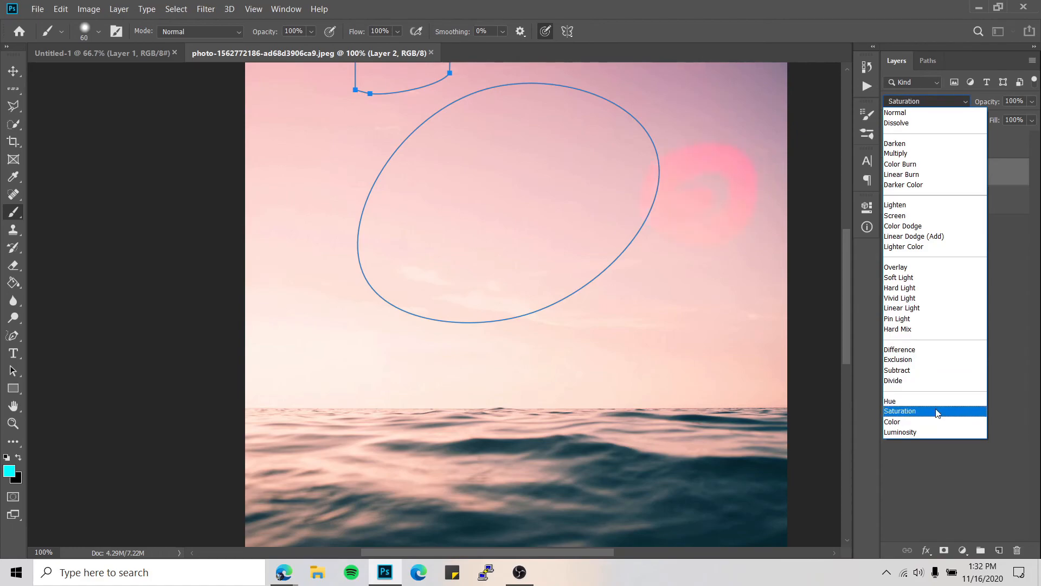
pyautogui.click(940, 237)
pyautogui.moveTo(441, 166)
pyautogui.mouseDown()
pyautogui.moveTo(523, 236)
pyautogui.moveTo(430, 223)
pyautogui.mouseUp()
pyautogui.moveTo(523, 235); pyautogui.dragTo(450, 201)
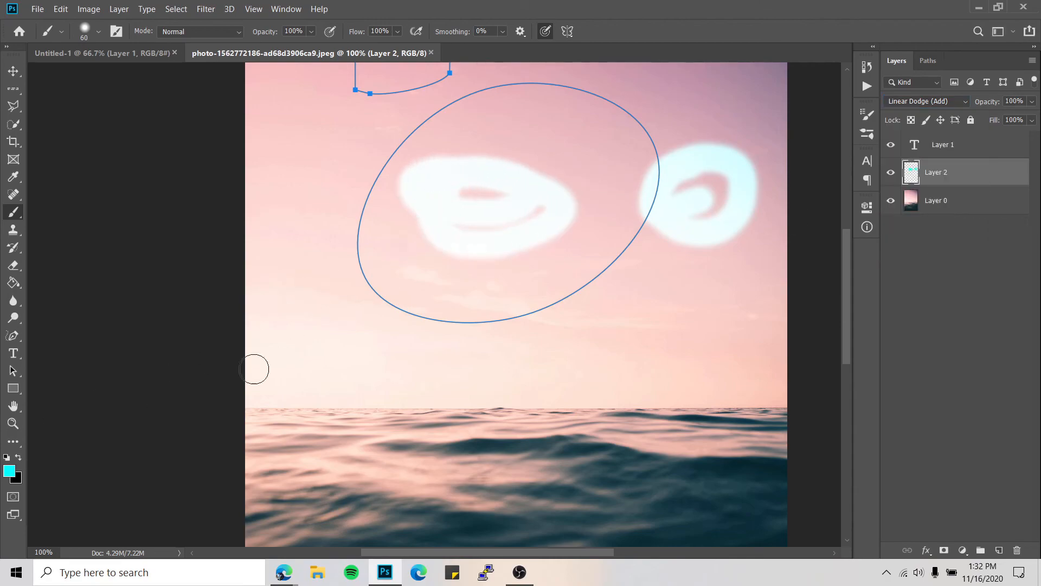
# Step: Change the foreground color to a darker teal, brush over the sky, and undo Layer 2's strokes and blend mode change
pyautogui.click(11, 476)
pyautogui.moveTo(423, 207); pyautogui.dragTo(582, 80)
pyautogui.moveTo(515, 101); pyautogui.dragTo(542, 159)
pyautogui.click(660, 111)
pyautogui.moveTo(353, 214)
pyautogui.mouseDown()
pyautogui.moveTo(380, 308)
pyautogui.moveTo(324, 228)
pyautogui.moveTo(376, 304)
pyautogui.mouseUp()
pyautogui.hotkey('ctrl', 'z')
pyautogui.hotkey('ctrl', 'z')
pyautogui.hotkey('ctrl', 'z')
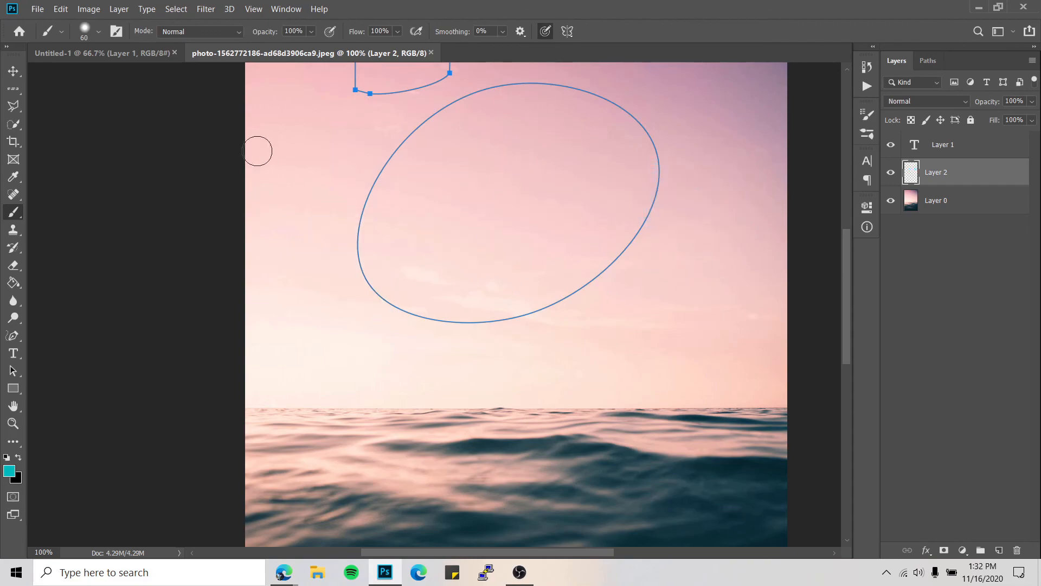
# Step: In the Untitled-1 document, set Layer 1's blend mode to Linear Dodge (Add), try a teal brush stroke, and undo the stroke
pyautogui.click(109, 54)
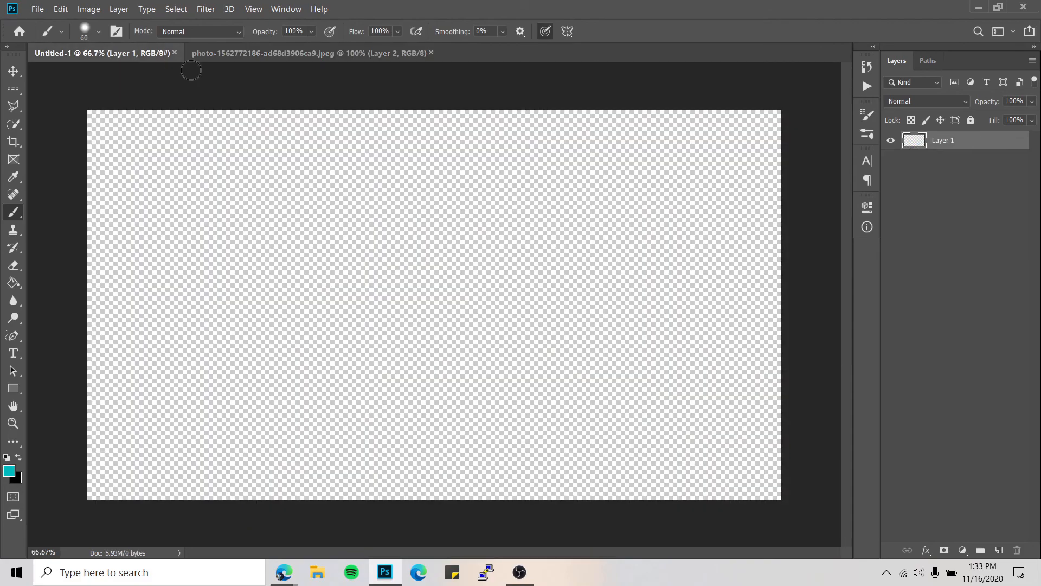
pyautogui.click(930, 104)
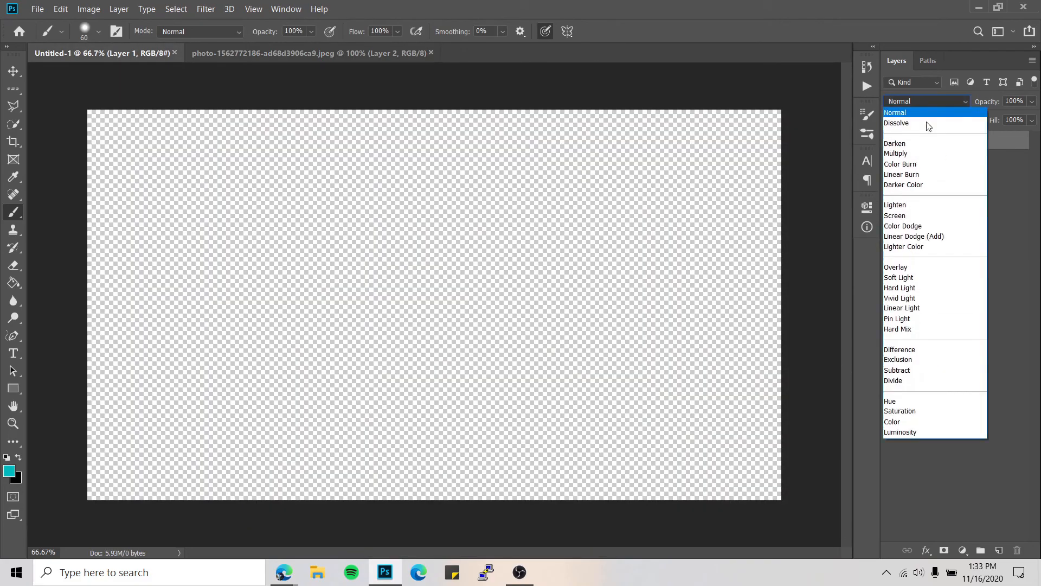
pyautogui.click(932, 239)
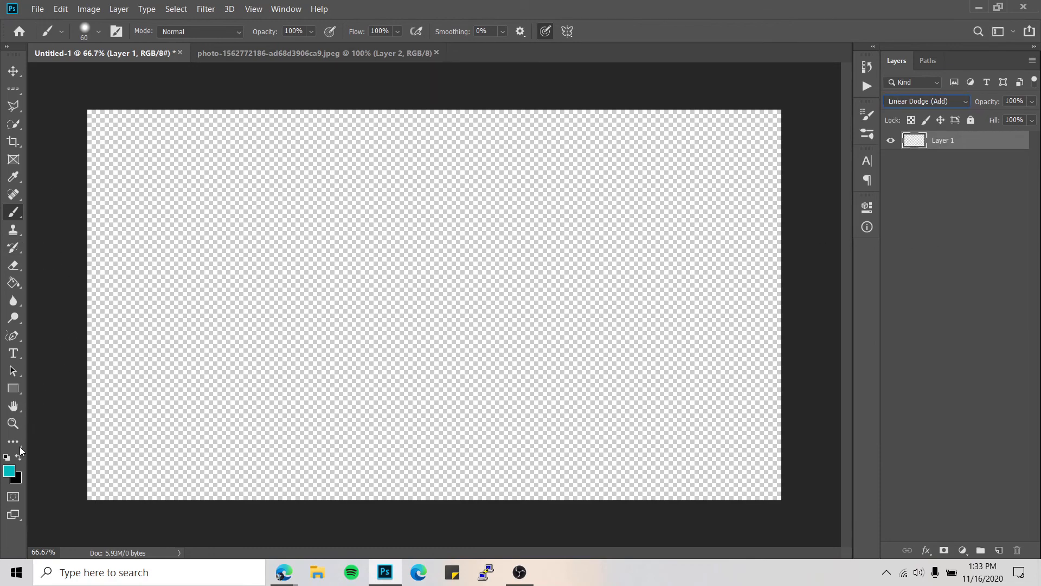
pyautogui.moveTo(318, 315)
pyautogui.mouseDown()
pyautogui.moveTo(342, 377)
pyautogui.moveTo(290, 345)
pyautogui.moveTo(374, 366)
pyautogui.moveTo(299, 344)
pyautogui.mouseUp()
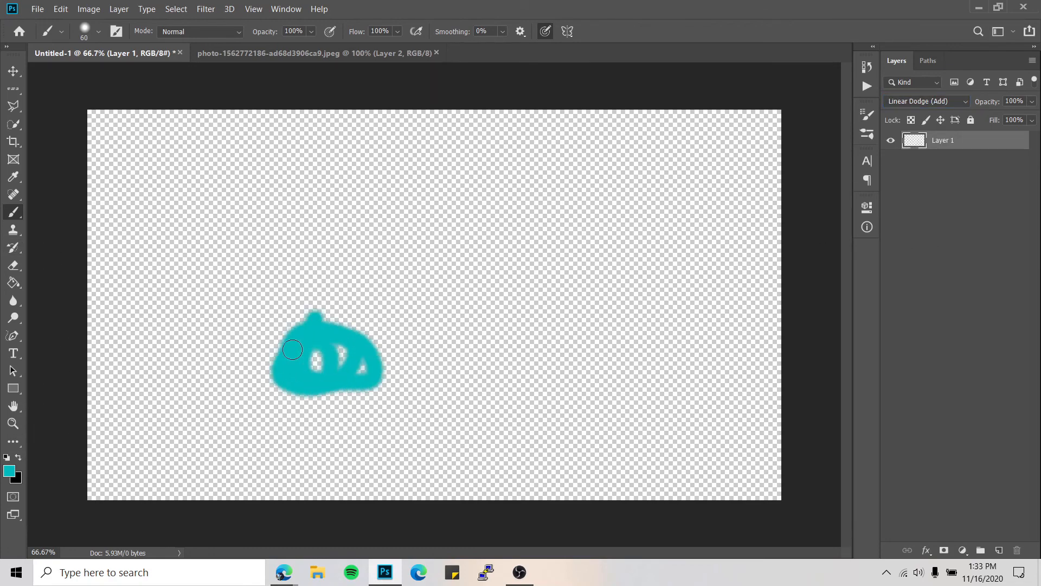
pyautogui.hotkey('ctrl', 'z')
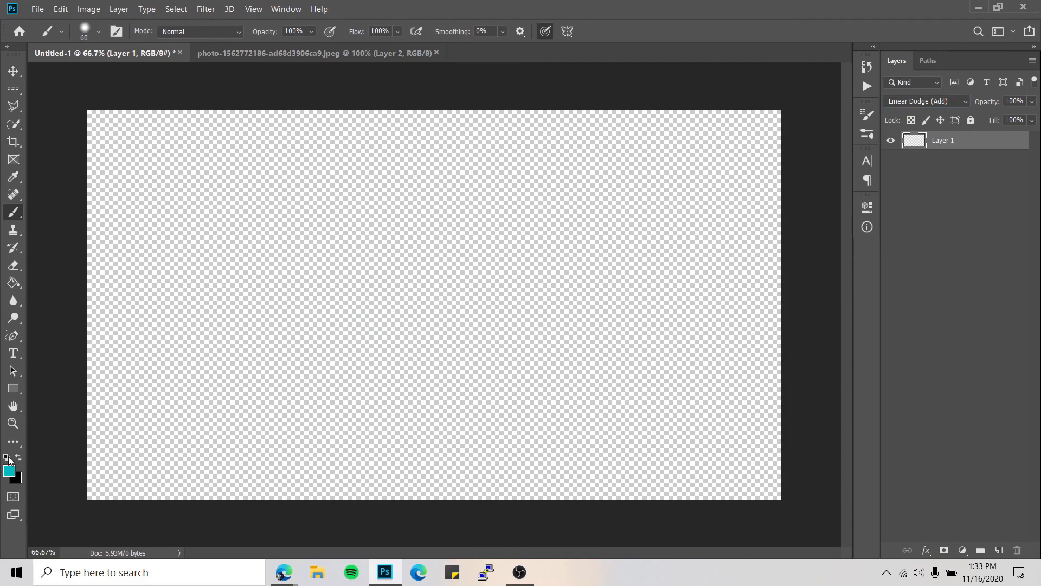
# Step: Set the foreground color to bright cyan 00fcff and brush a large ring on the right half of the transparent canvas
pyautogui.click(10, 474)
pyautogui.moveTo(380, 217); pyautogui.dragTo(625, 77)
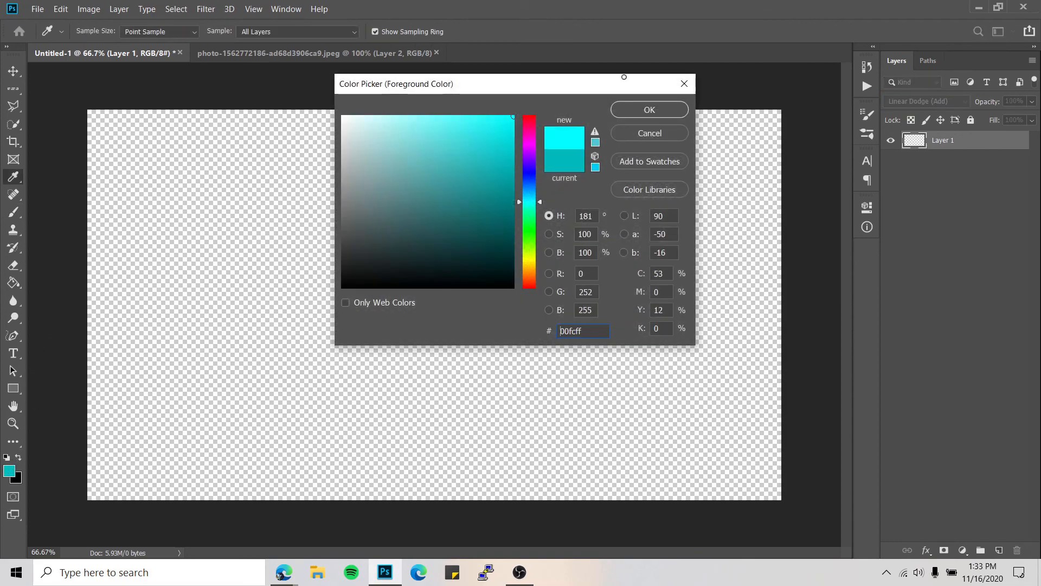
pyautogui.click(676, 113)
pyautogui.press('b')
pyautogui.moveTo(641, 201)
pyautogui.mouseDown()
pyautogui.moveTo(674, 213)
pyautogui.moveTo(660, 214)
pyautogui.moveTo(698, 249)
pyautogui.mouseUp()
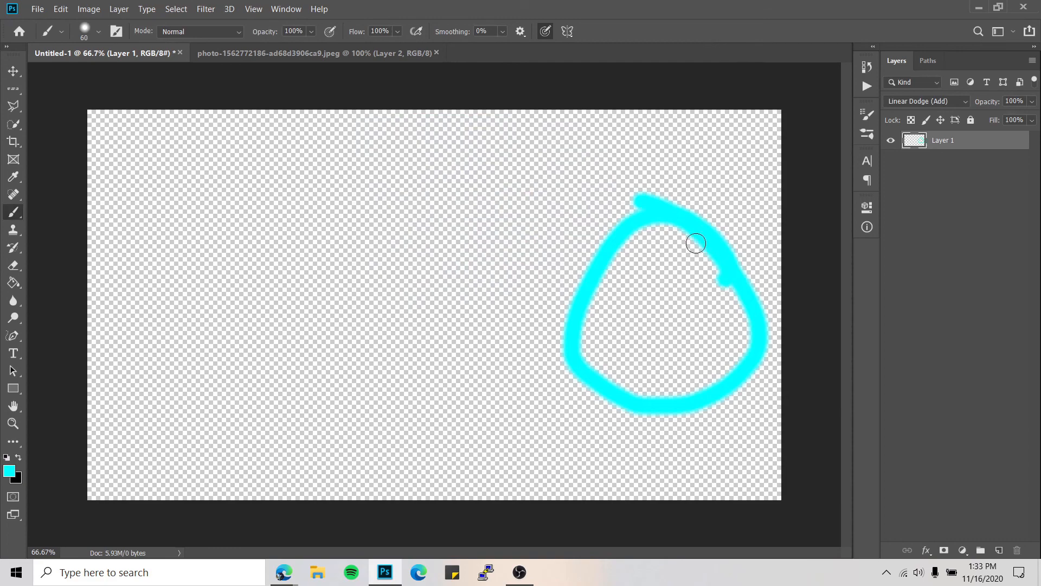
# Step: Set the foreground color to a slightly darker cyan and brush overlapping loops across the bright cyan ring
pyautogui.click(9, 472)
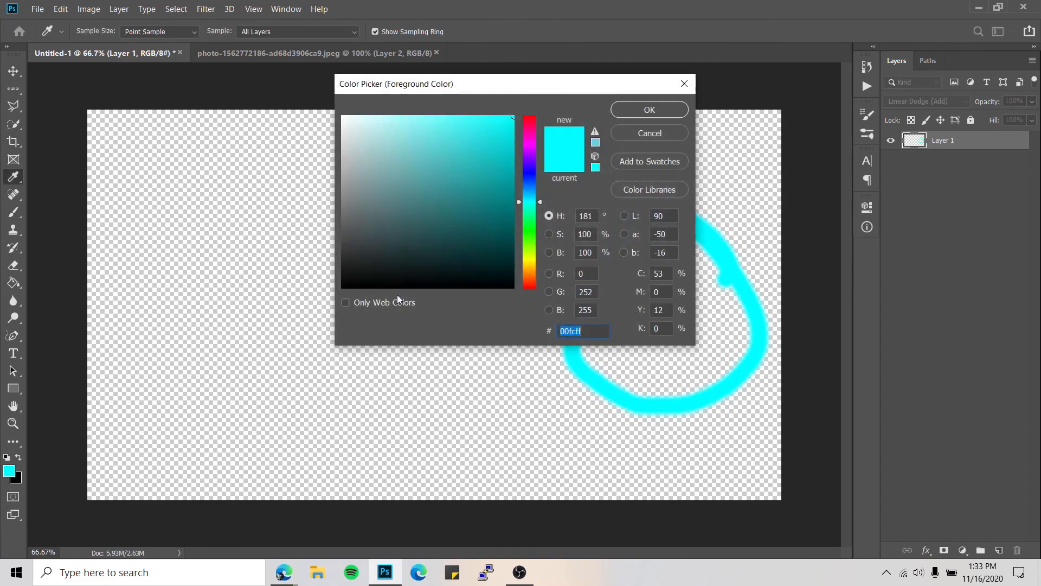
pyautogui.click(513, 188)
pyautogui.click(659, 114)
pyautogui.click(9, 472)
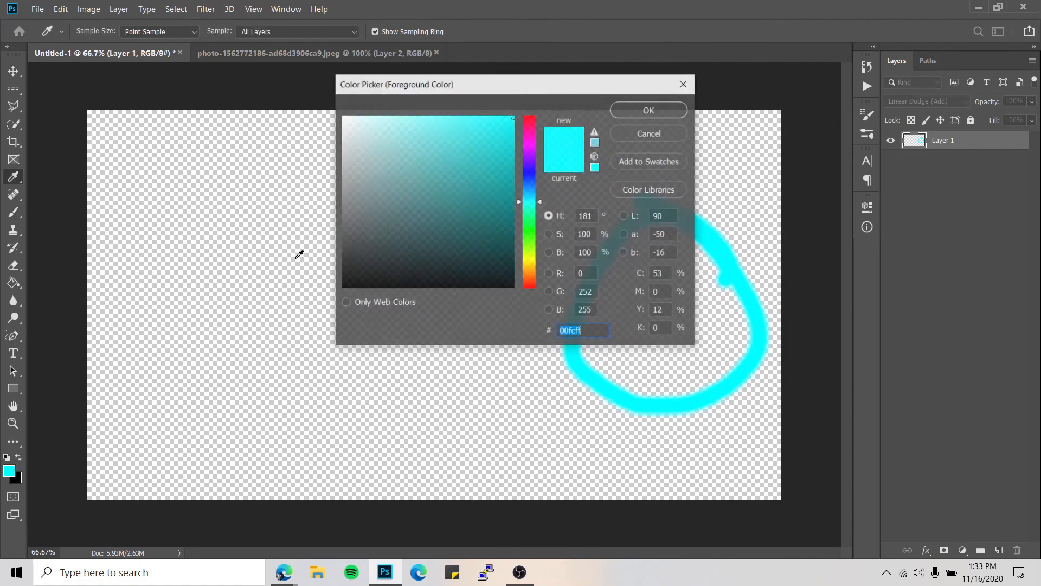
pyautogui.click(513, 143)
pyautogui.click(663, 112)
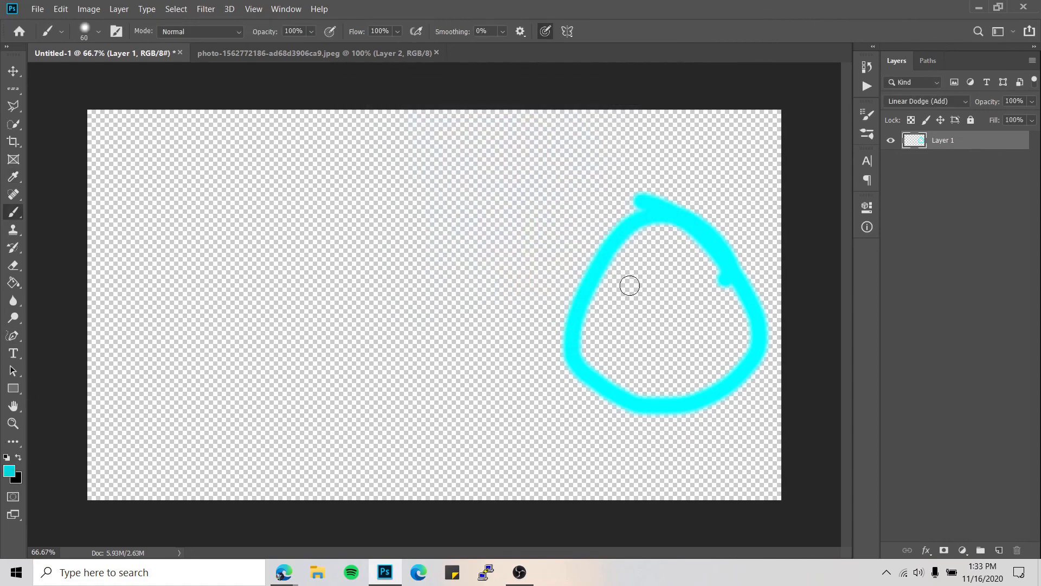
pyautogui.moveTo(600, 312)
pyautogui.mouseDown()
pyautogui.moveTo(726, 341)
pyautogui.moveTo(688, 281)
pyautogui.moveTo(412, 300)
pyautogui.moveTo(459, 327)
pyautogui.mouseUp()
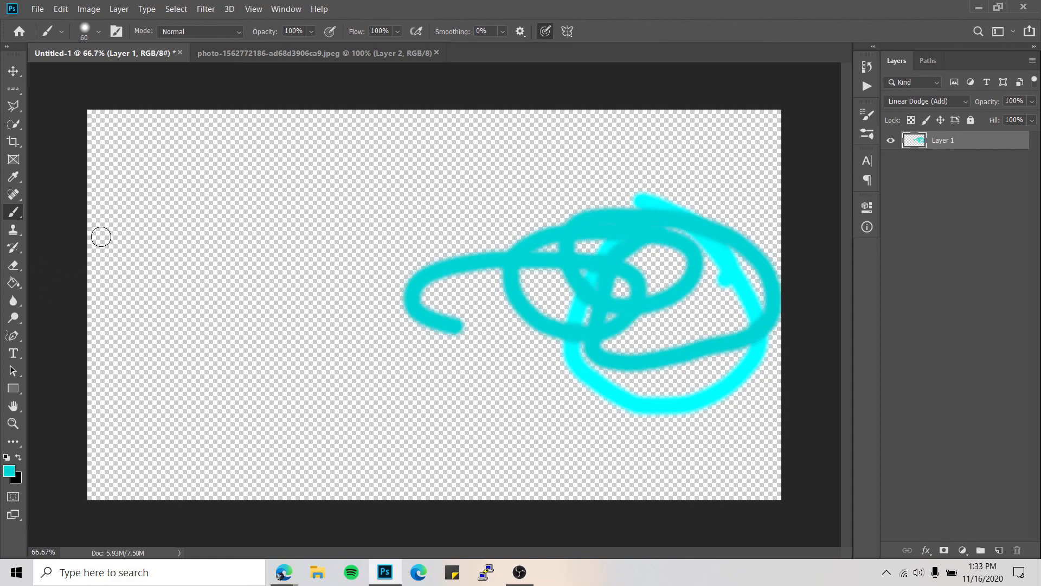
# Step: Scribble long diagonal darker cyan strokes over the canvas from its upper left corner and fill its lower right area
pyautogui.moveTo(131, 103)
pyautogui.mouseDown()
pyautogui.moveTo(129, 169)
pyautogui.moveTo(364, 79)
pyautogui.moveTo(330, 106)
pyautogui.moveTo(440, 159)
pyautogui.moveTo(616, 103)
pyautogui.moveTo(642, 150)
pyautogui.moveTo(736, 170)
pyautogui.moveTo(679, 191)
pyautogui.moveTo(839, 298)
pyautogui.moveTo(988, 336)
pyautogui.moveTo(1028, 409)
pyautogui.moveTo(915, 424)
pyautogui.moveTo(828, 490)
pyautogui.moveTo(744, 493)
pyautogui.moveTo(898, 452)
pyautogui.moveTo(888, 415)
pyautogui.moveTo(741, 423)
pyautogui.moveTo(777, 499)
pyautogui.moveTo(577, 508)
pyautogui.moveTo(789, 527)
pyautogui.moveTo(646, 417)
pyautogui.moveTo(573, 527)
pyautogui.mouseUp()
pyautogui.moveTo(631, 501)
pyautogui.mouseDown()
pyautogui.moveTo(720, 409)
pyautogui.moveTo(784, 403)
pyautogui.moveTo(695, 404)
pyautogui.mouseUp()
pyautogui.moveTo(579, 441); pyautogui.dragTo(476, 486)
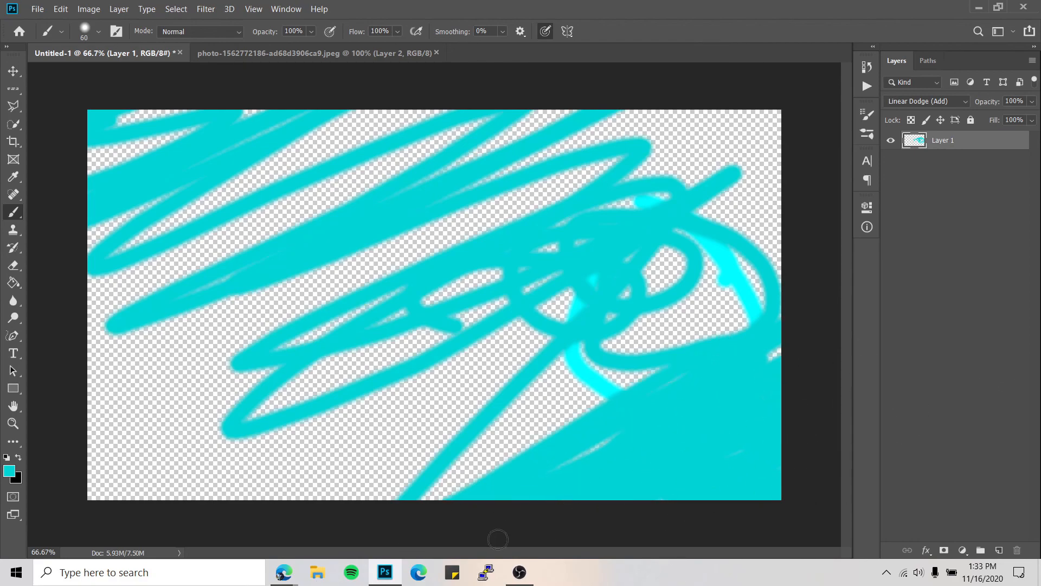